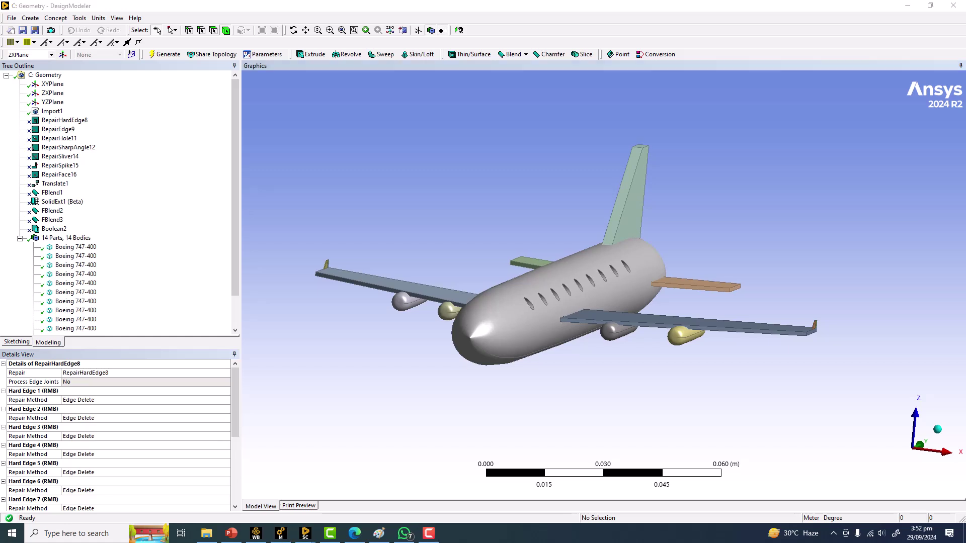
Examine the airplane model up close, focusing on the winglet at the wing tip
scroll(518, 312, "up", 5)
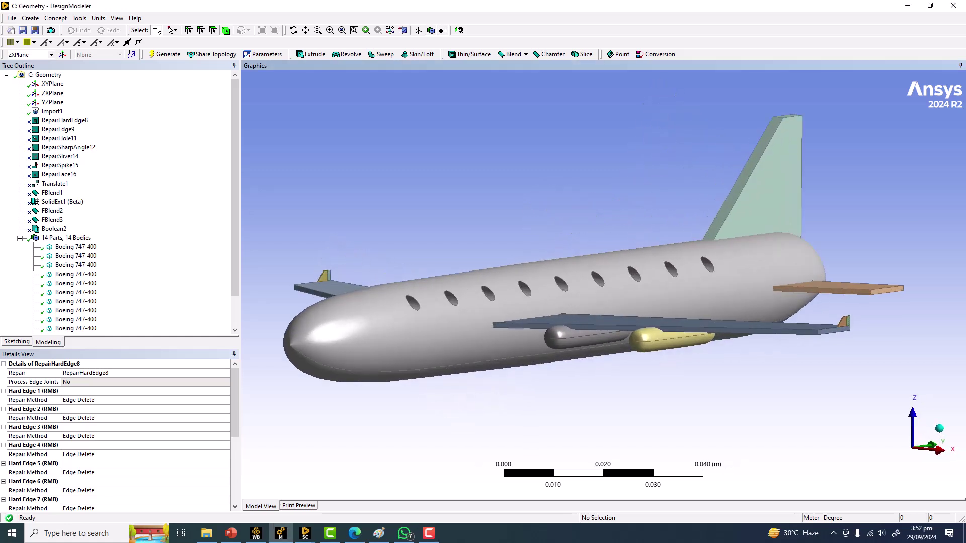
middle_click_drag(654, 292, 436, 293, "ctrl")
scroll(598, 294, "up", 4)
middle_click_drag(654, 352, 488, 279, "ctrl")
scroll(604, 285, "up", 6)
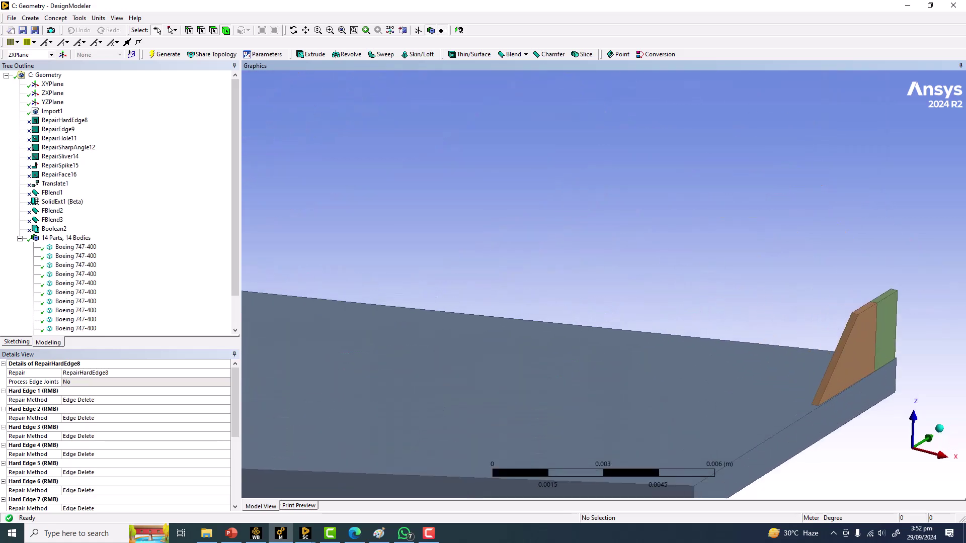
middle_click_drag(679, 327, 552, 290, "ctrl")
scroll(604, 284, "up", 2)
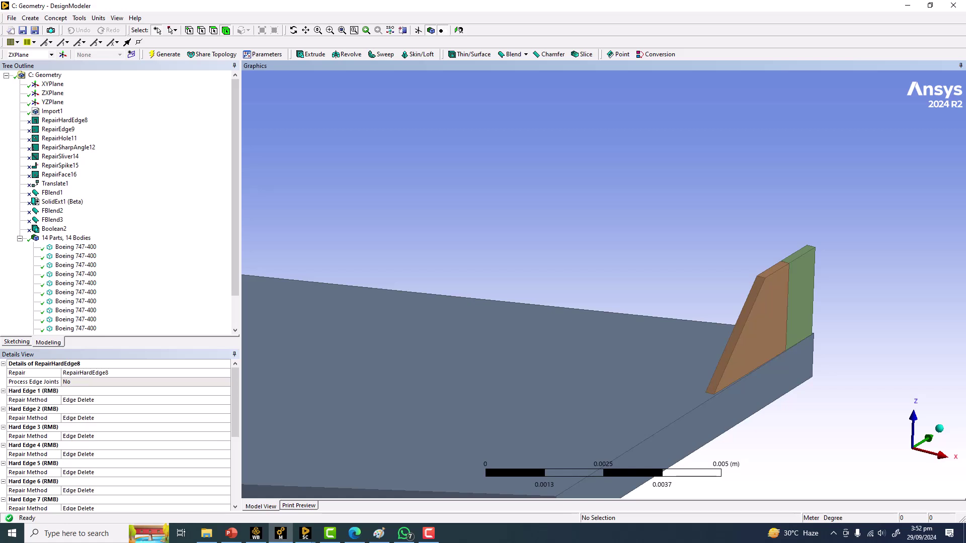
scroll(604, 285, "down", 10)
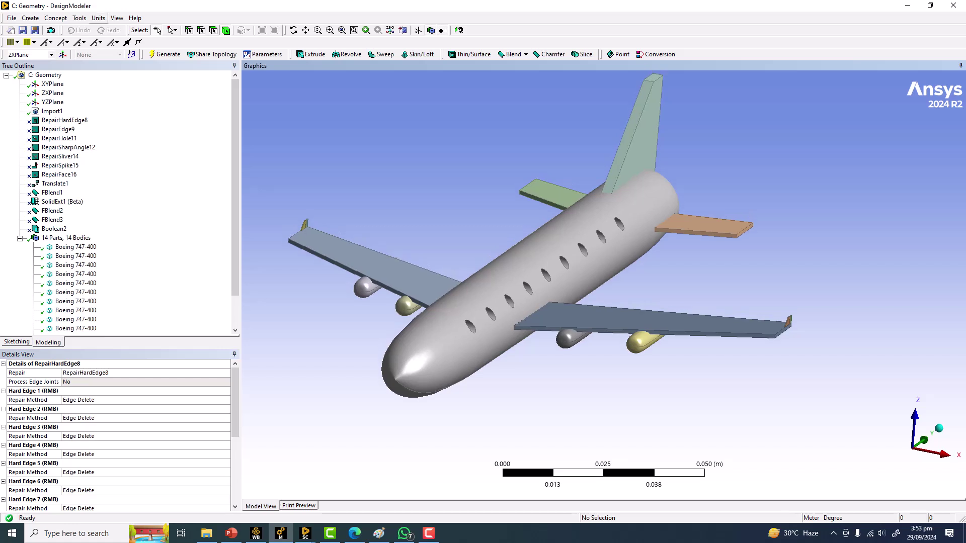
Add a Repair Hard Edges feature and search the visible bodies for hard edge faults
left_click(80, 18)
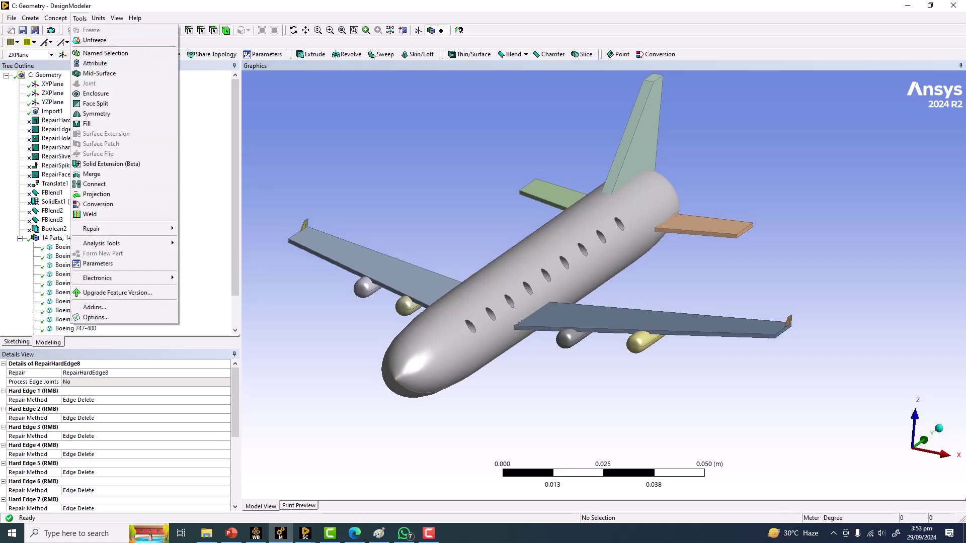
mouse_move(126, 229)
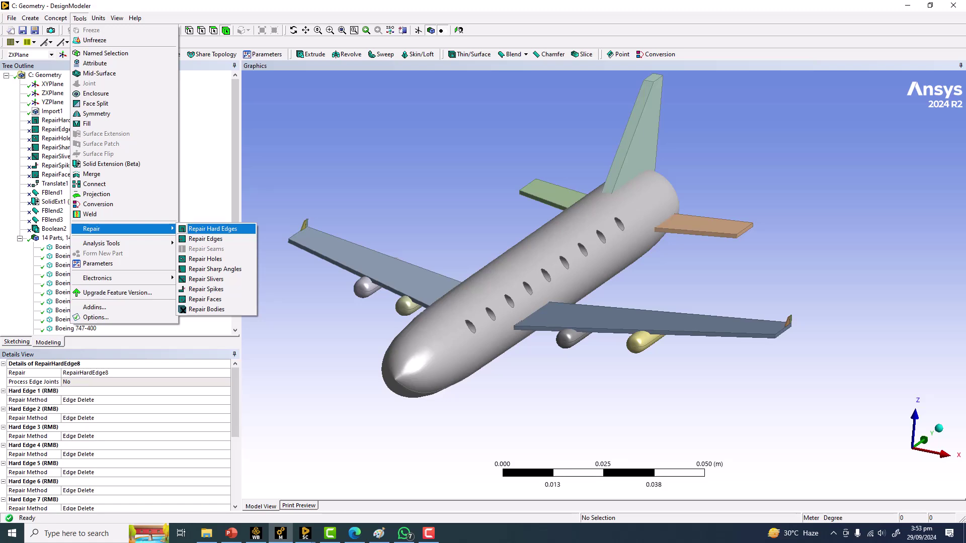
left_click(213, 229)
middle_click_drag(604, 285, 463, 202)
scroll(528, 201, "up", 4)
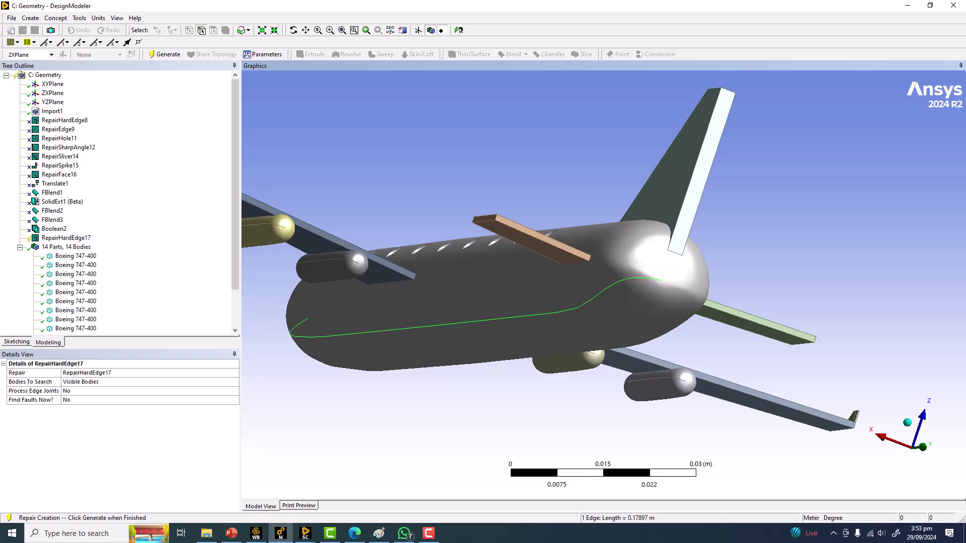
middle_click_drag(483, 322, 764, 343)
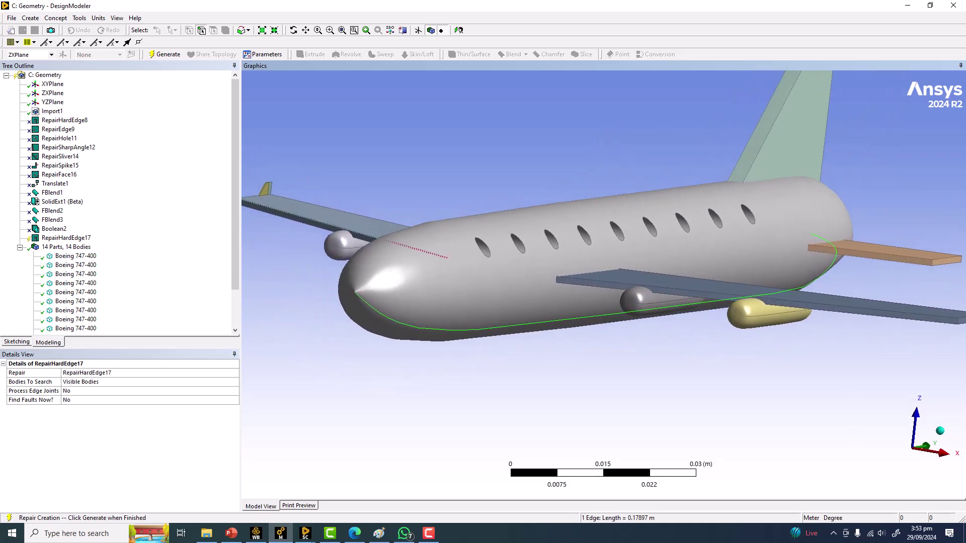
left_click(79, 239)
key("Escape")
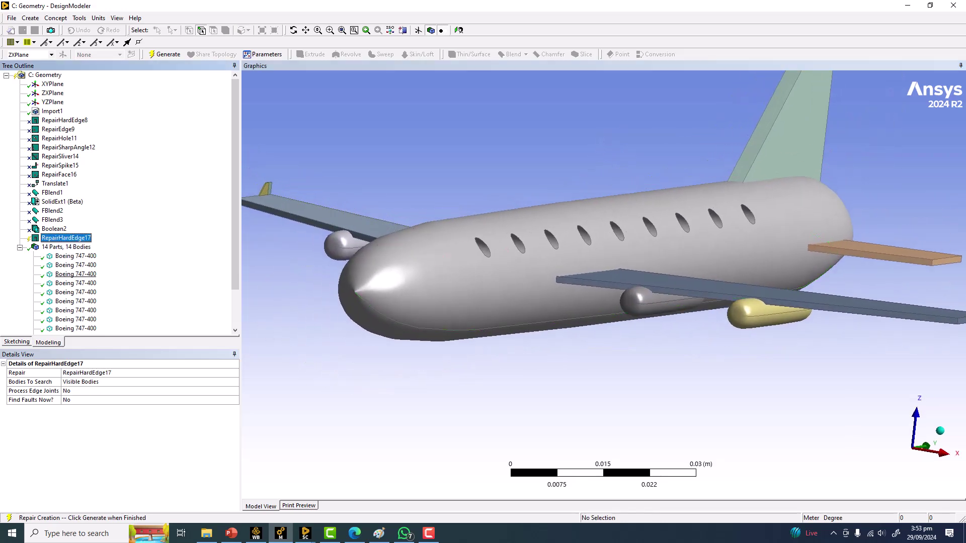
left_click(84, 401)
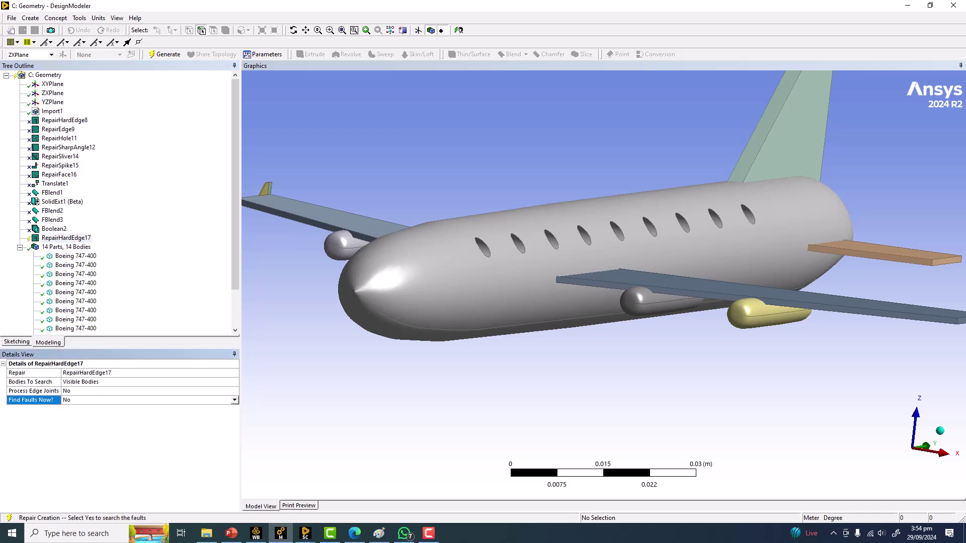
left_click(234, 400)
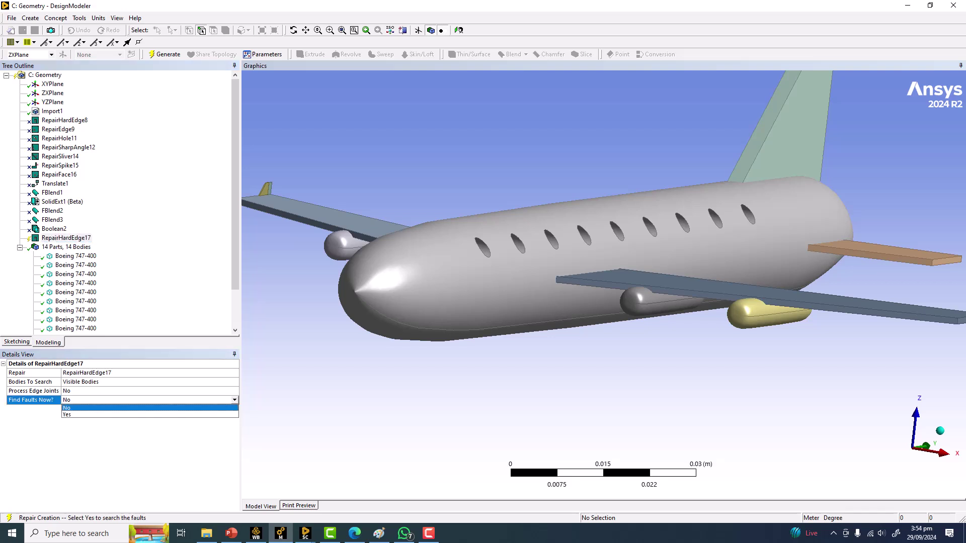
left_click(68, 414)
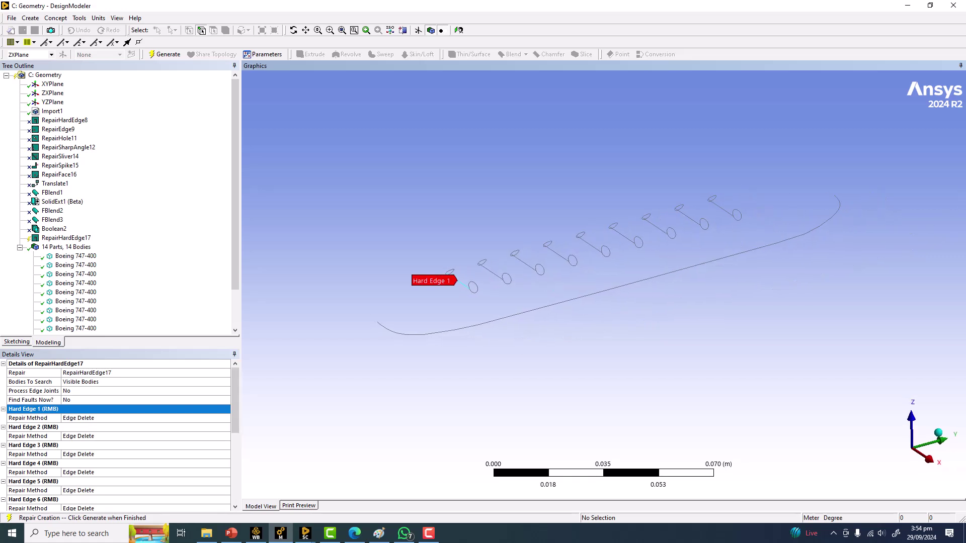
Review hard edges 2, 3 and 14, then generate the hard edge repair with the Edge Delete method
left_click(33, 427)
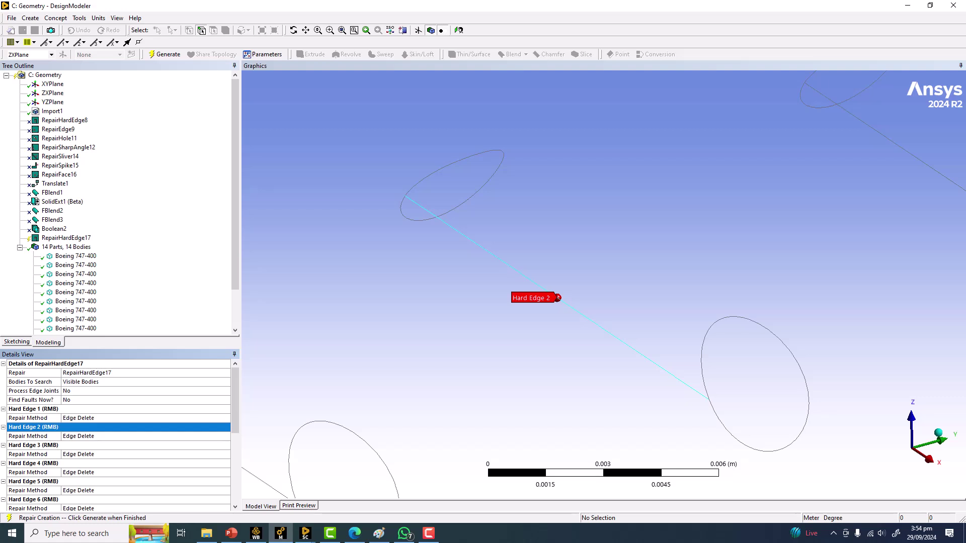
left_click(33, 445)
left_click(33, 454)
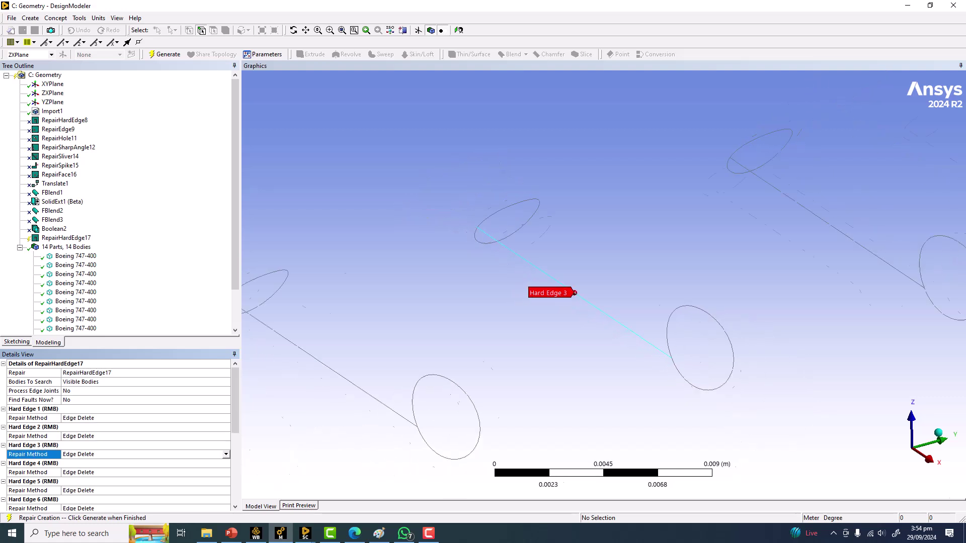
scroll(118, 433, "down", 6)
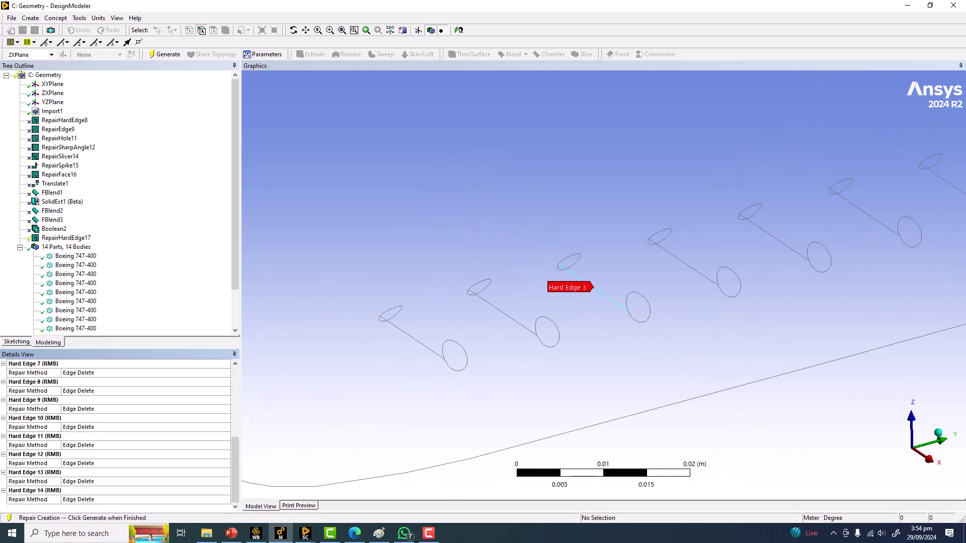
left_click(33, 500)
middle_click_drag(604, 281, 531, 304, "ctrl")
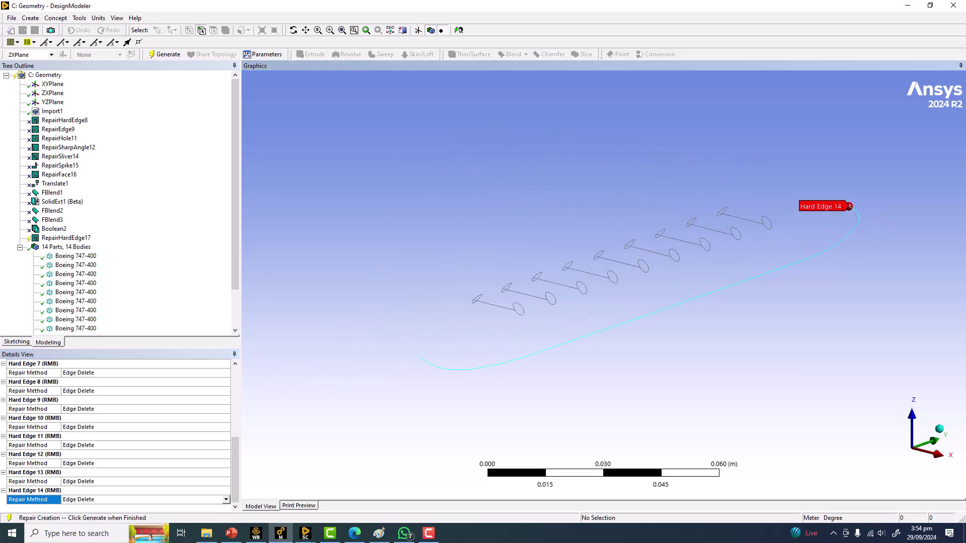
left_click(165, 54)
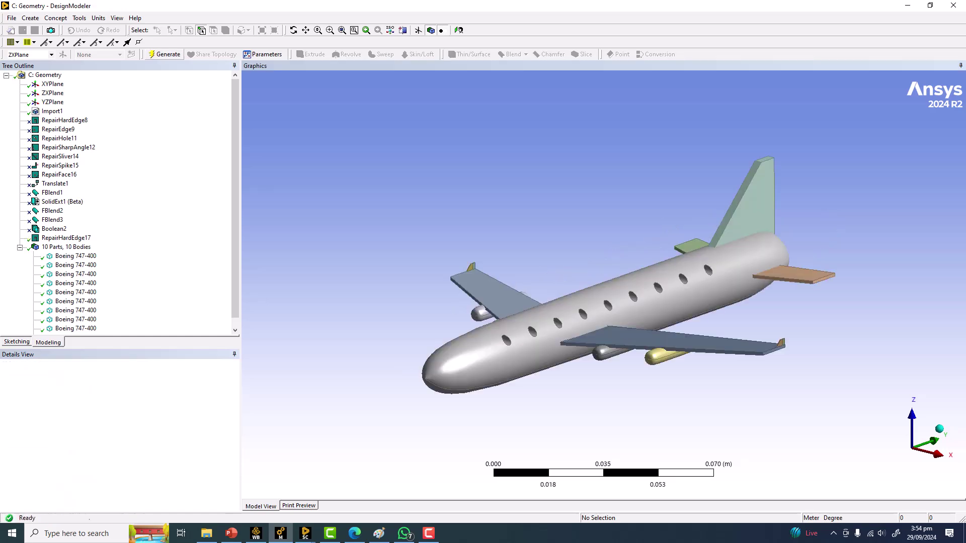
mouse_move(578, 322)
middle_mouse_down()
mouse_move(633, 281)
mouse_move(598, 176)
mouse_move(589, 266)
mouse_move(536, 322)
middle_mouse_up()
Suppress the RepairHardEdge17 feature to inspect the original fuselage around the window holes
right_click(59, 238)
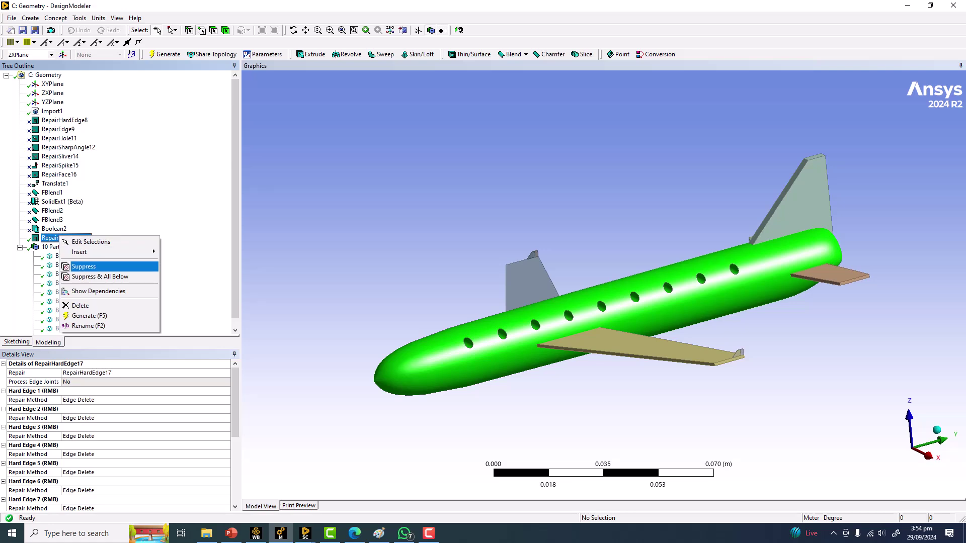
left_click(84, 267)
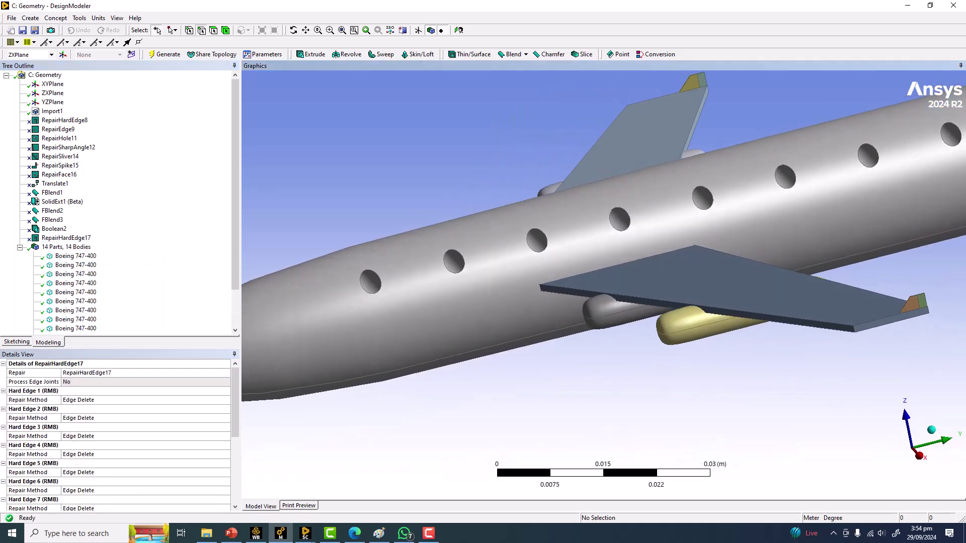
middle_click_drag(508, 297, 748, 248)
scroll(501, 267, "up", 4)
scroll(736, 244, "up", 4)
scroll(735, 244, "up", 1)
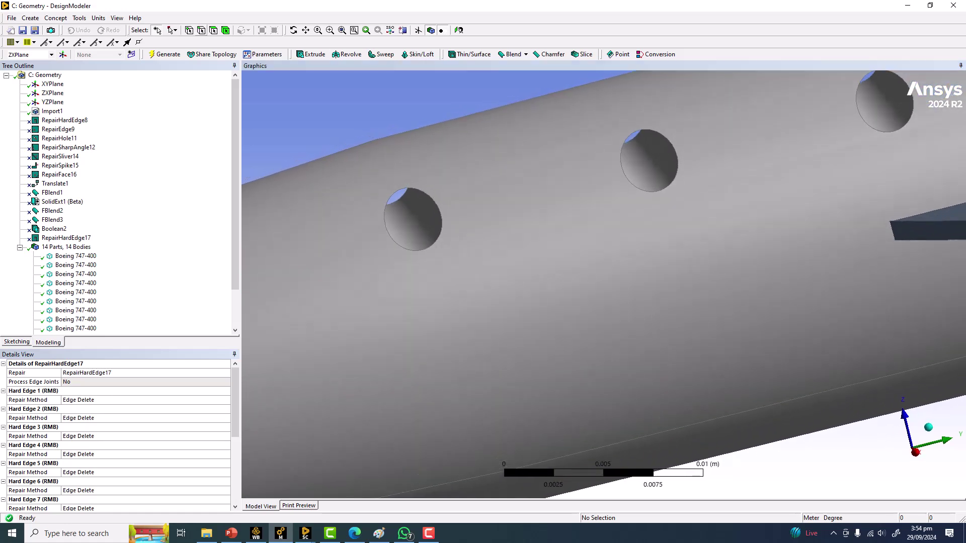
middle_click_drag(748, 247, 731, 228)
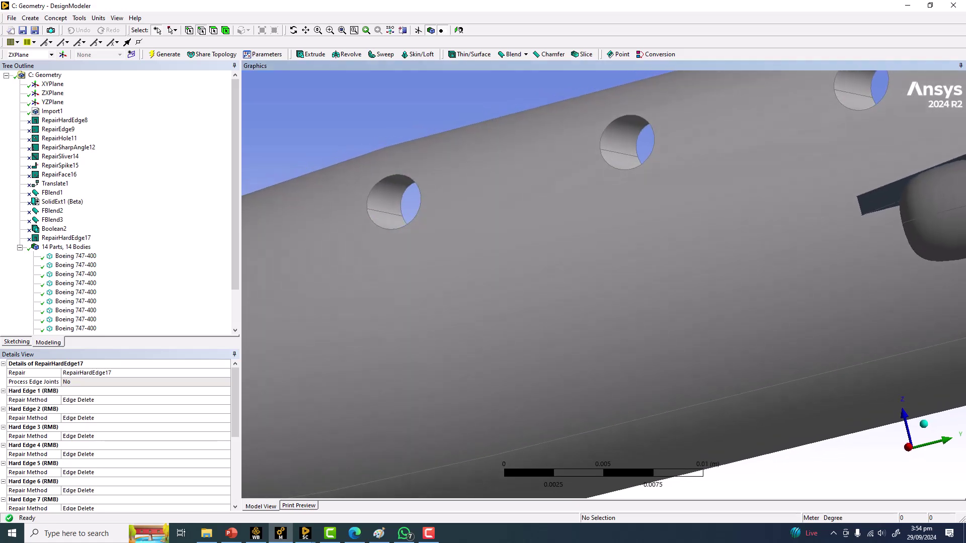
Select the hard edge inside the foremost fuselage window hole and examine it
left_click(385, 213)
middle_click_drag(385, 212, 452, 150)
scroll(389, 240, "up", 7)
scroll(515, 299, "up", 7)
scroll(514, 299, "down", 6)
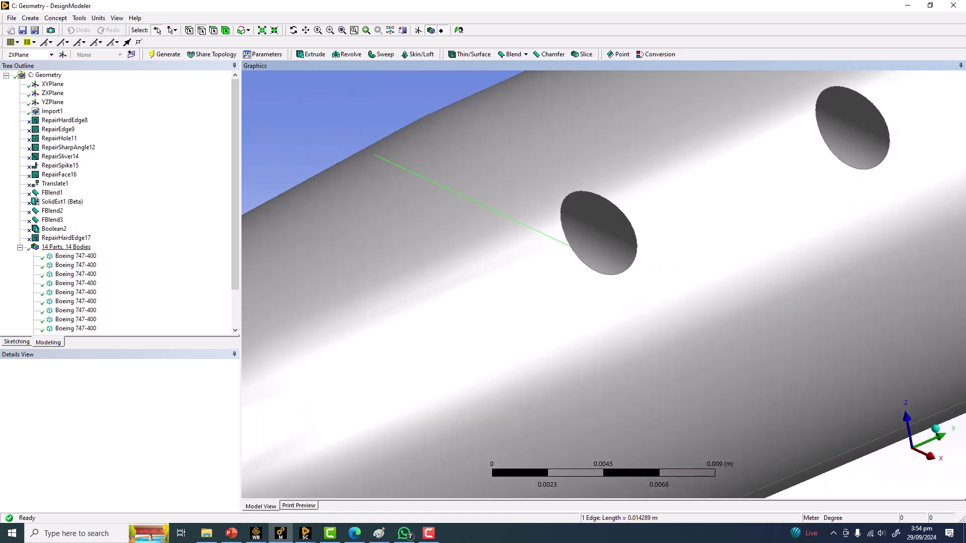
Unsuppress the RepairHardEdge17 feature
left_click(67, 238)
right_click(66, 238)
left_click(80, 271)
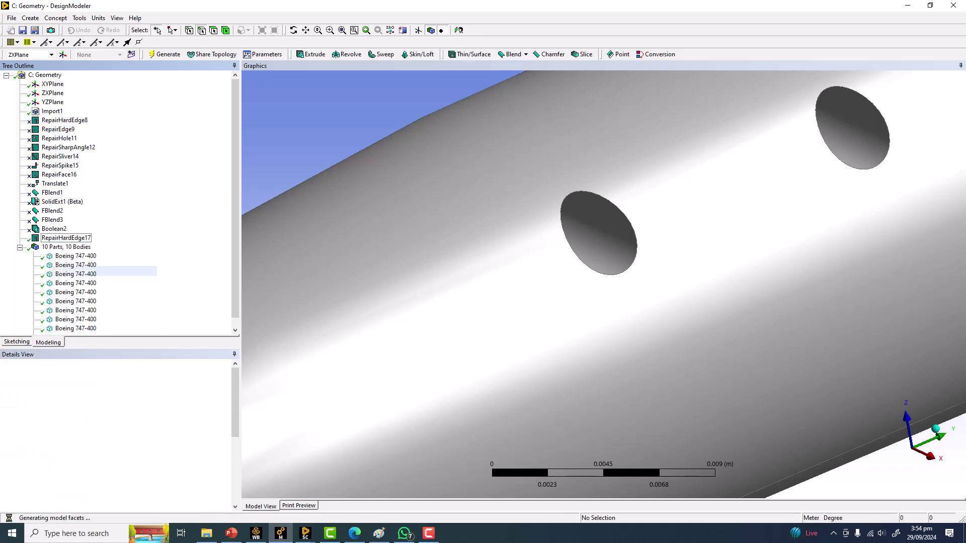
Add a Repair Edges feature and search the visible bodies for short edge faults
scroll(604, 285, "down", 8)
middle_click_drag(604, 284, 438, 319, "ctrl")
left_click(79, 18)
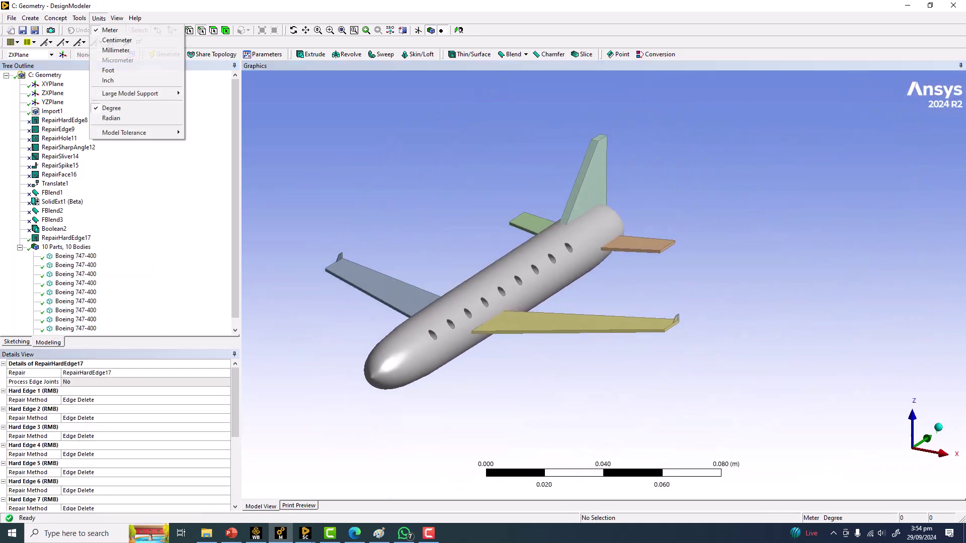
mouse_move(125, 229)
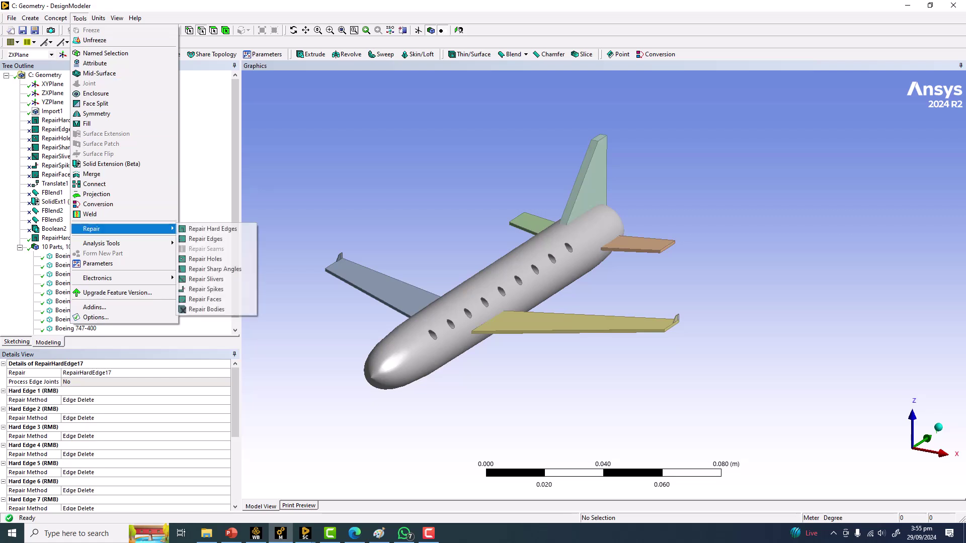
left_click(207, 239)
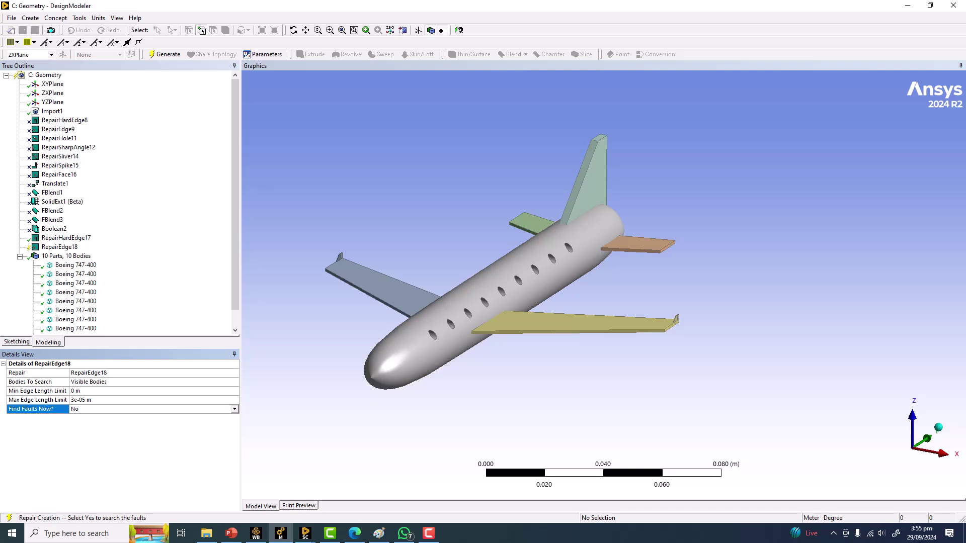
left_click(235, 409)
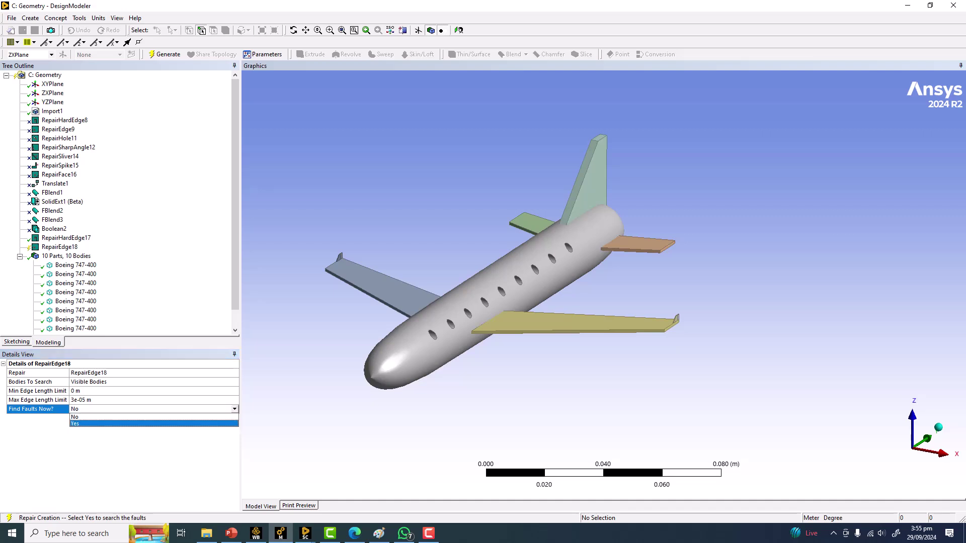
left_click(75, 424)
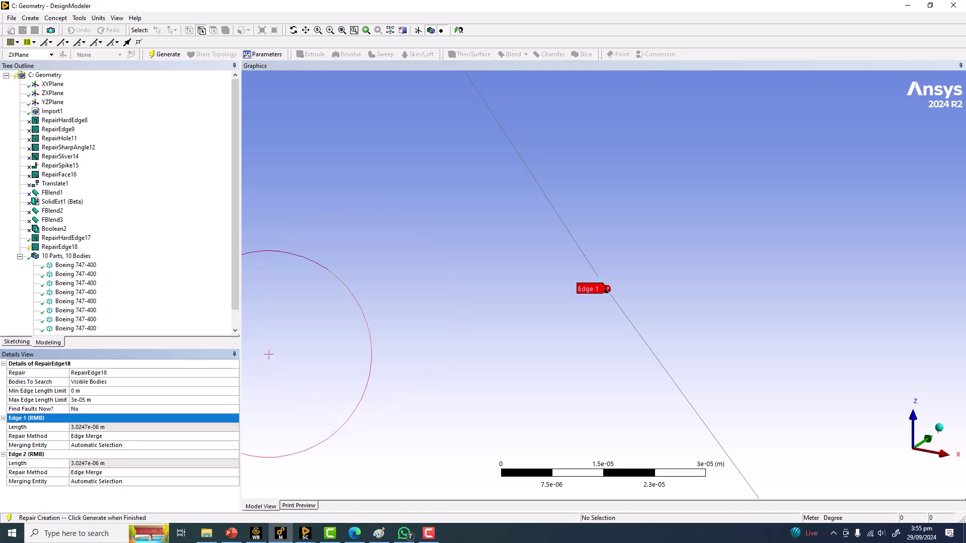
Set the edge repair's maximum edge length limit to 3e-05 m
left_click(101, 399)
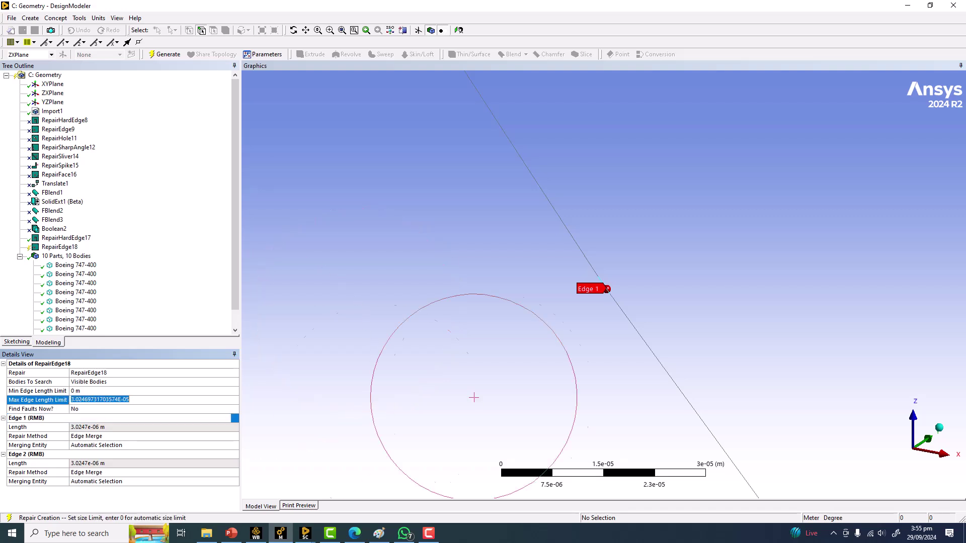
type("3e-05")
key("Return")
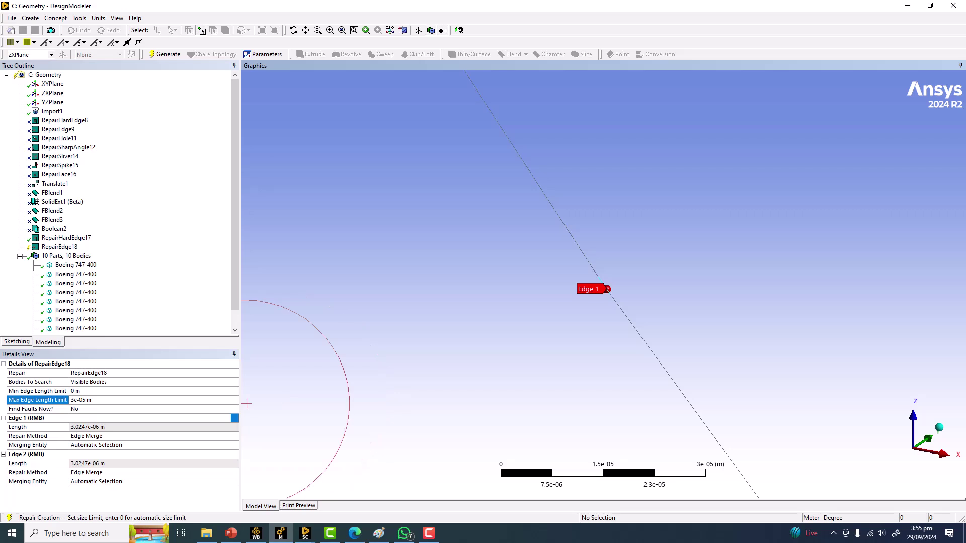
Check the repair method options for Edge 1, keep Edge Merge, and generate the edge repair
left_click(131, 436)
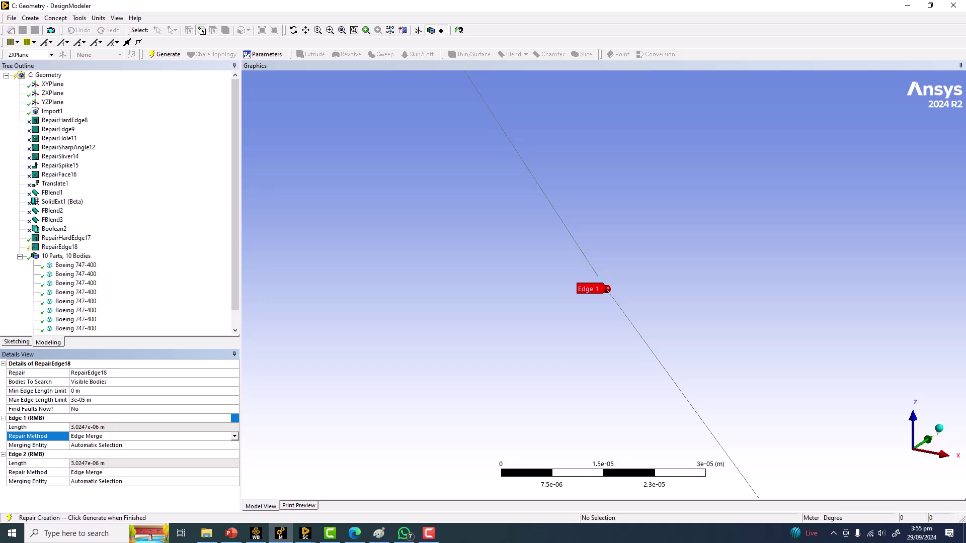
left_click(234, 436)
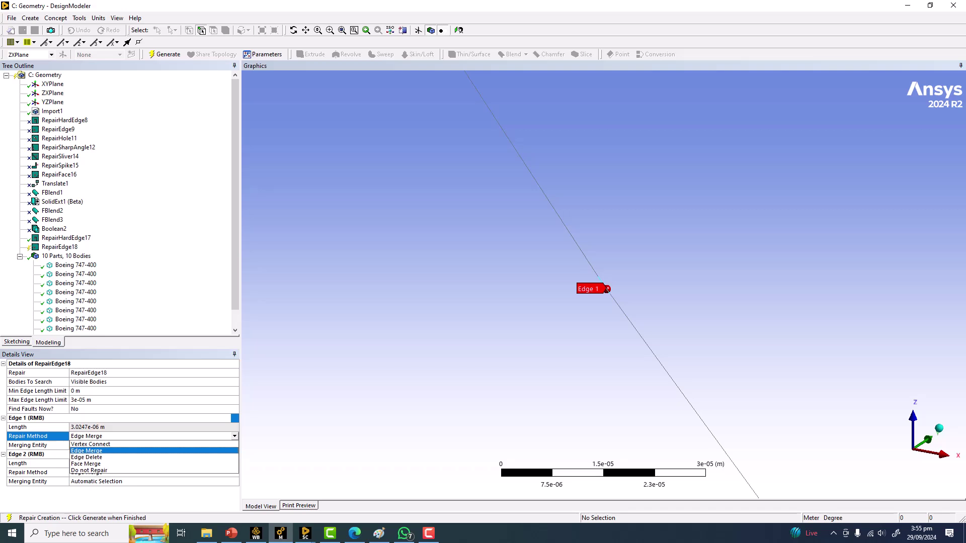
left_click(234, 436)
left_click(235, 436)
left_click(376, 393)
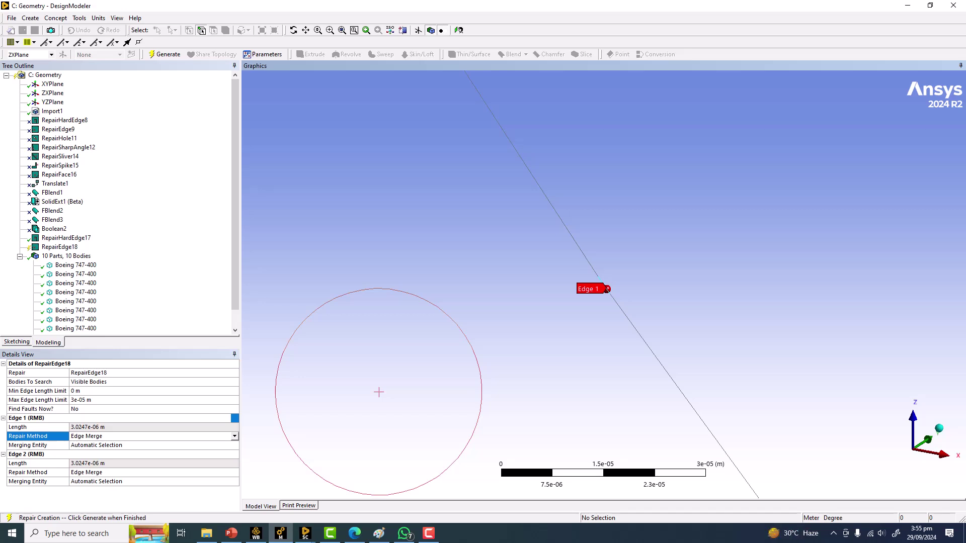
left_click(165, 55)
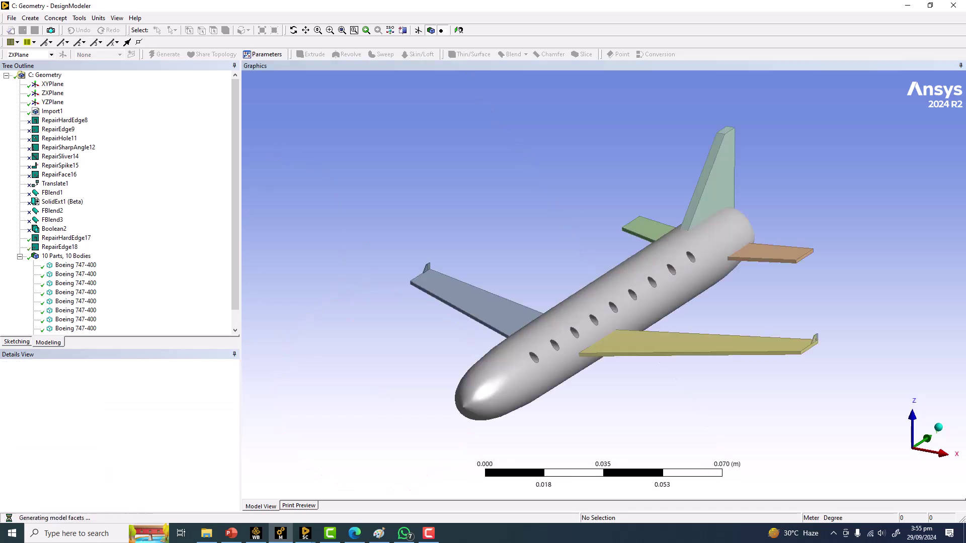
middle_click_drag(603, 312, 546, 307)
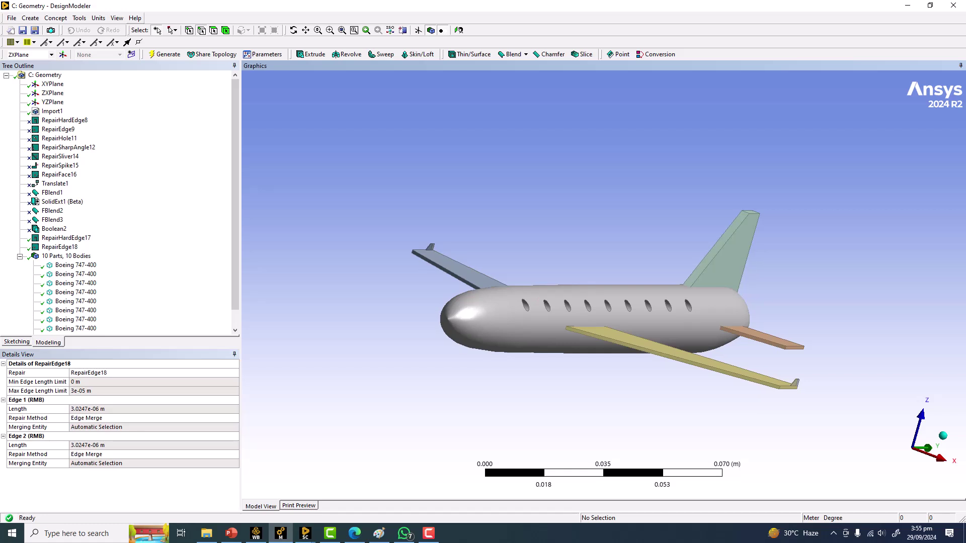
Add a Repair Holes feature to the model
left_click(99, 18)
mouse_move(79, 18)
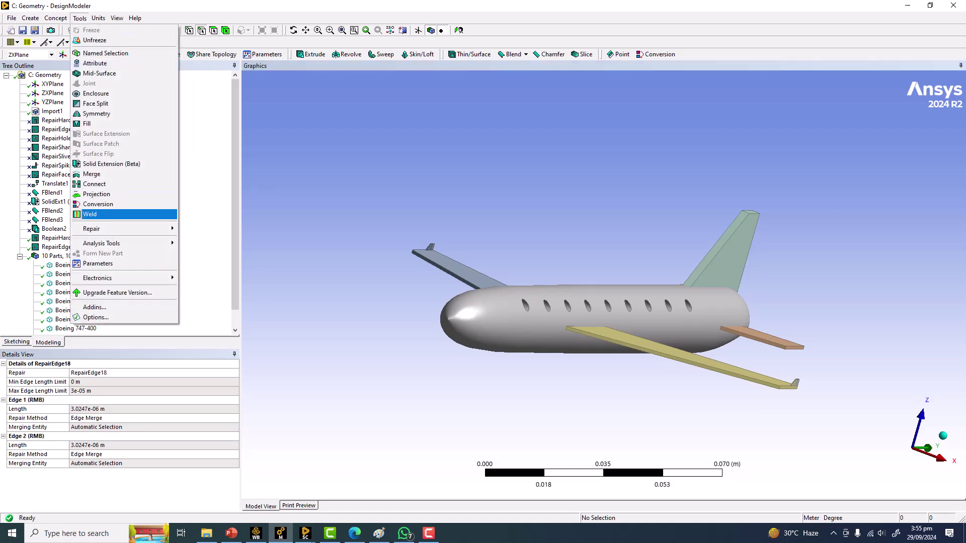
mouse_move(100, 229)
left_click(206, 259)
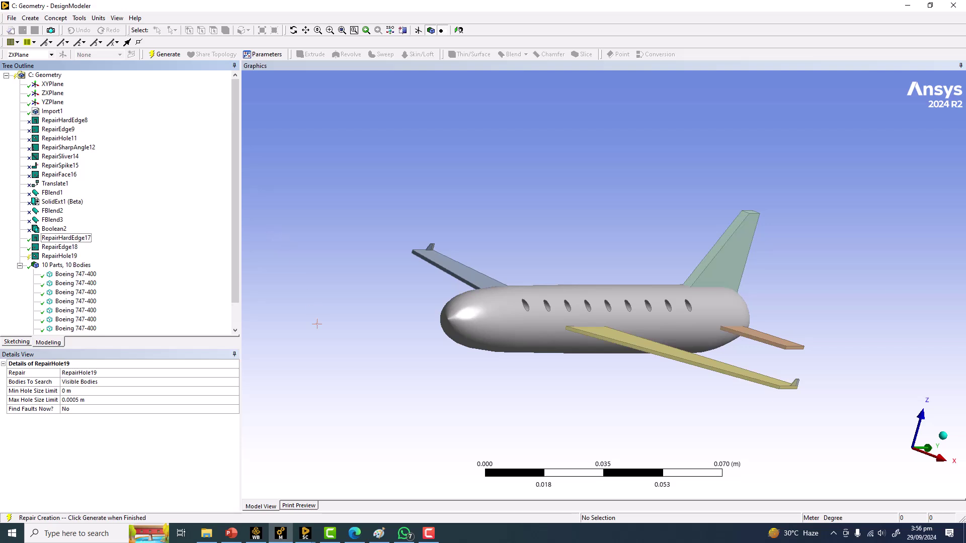
Examine the row of window holes along the fuselage side, up close and in the full aircraft view
middle_click_drag(415, 325, 443, 245)
scroll(346, 324, "up", 5)
middle_click_drag(362, 301, 360, 248)
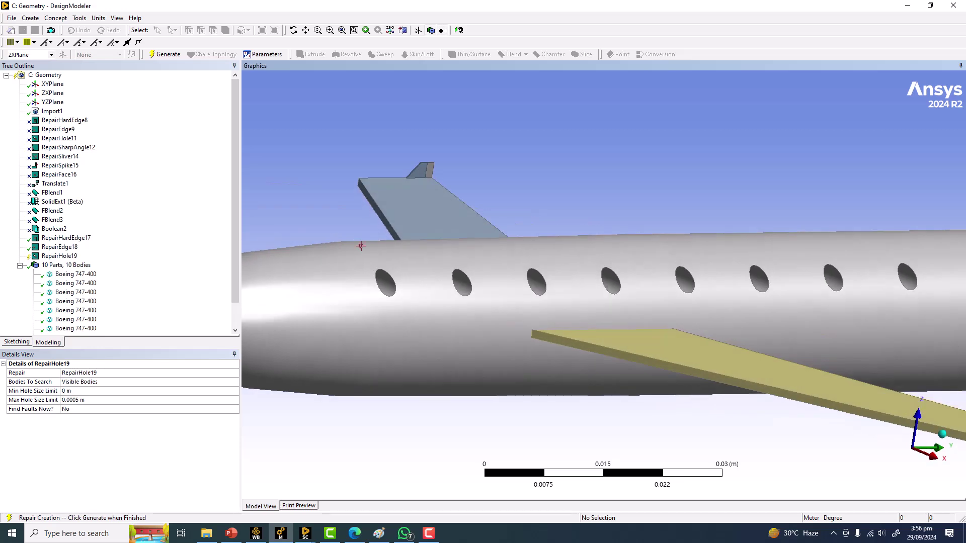
left_click(79, 17)
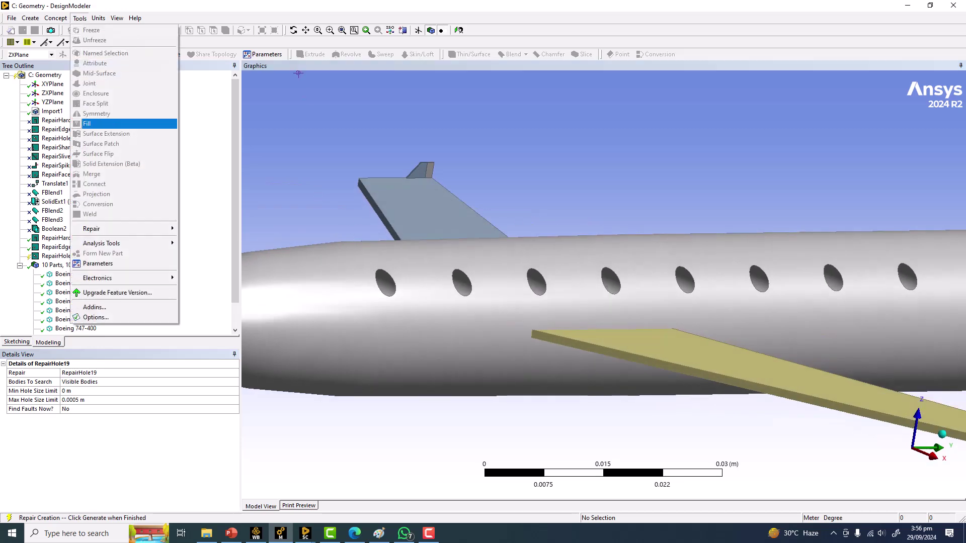
left_click(319, 203)
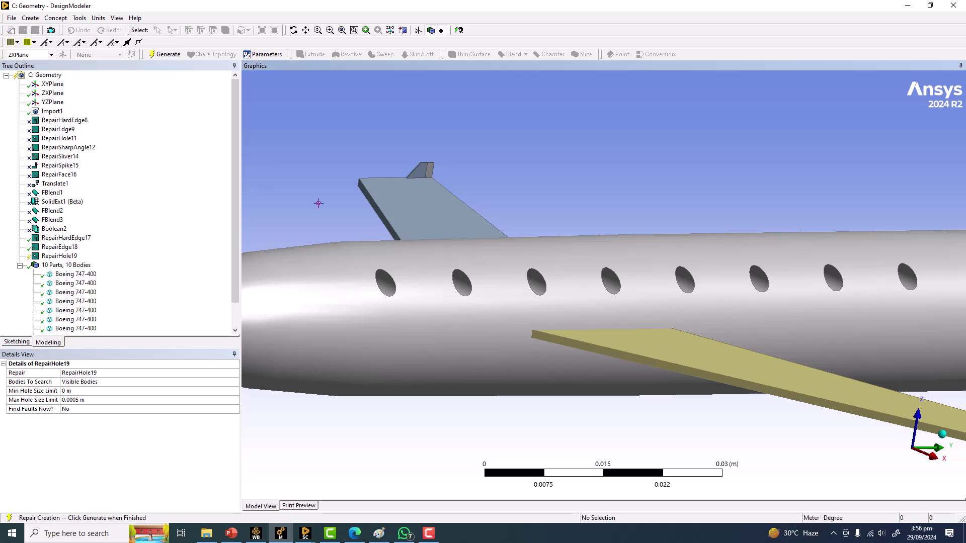
middle_click_drag(319, 203, 340, 206)
left_click(30, 18)
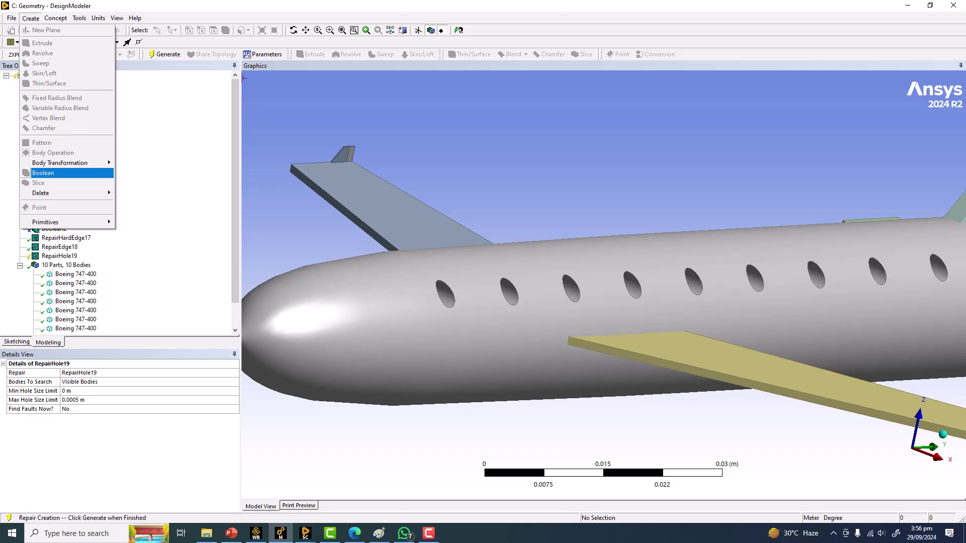
left_click(512, 171)
scroll(511, 170, "down", 2)
middle_click_drag(526, 212, 526, 222, "ctrl")
scroll(525, 221, "down", 3)
Search the visible bodies for hole faults using the default hole size limits
left_click(31, 409)
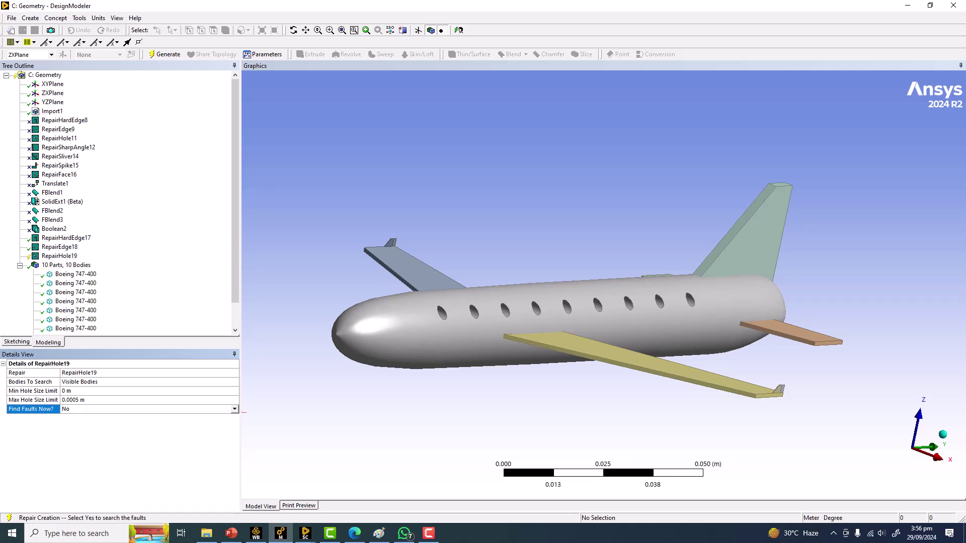
left_click(235, 409)
left_click(66, 424)
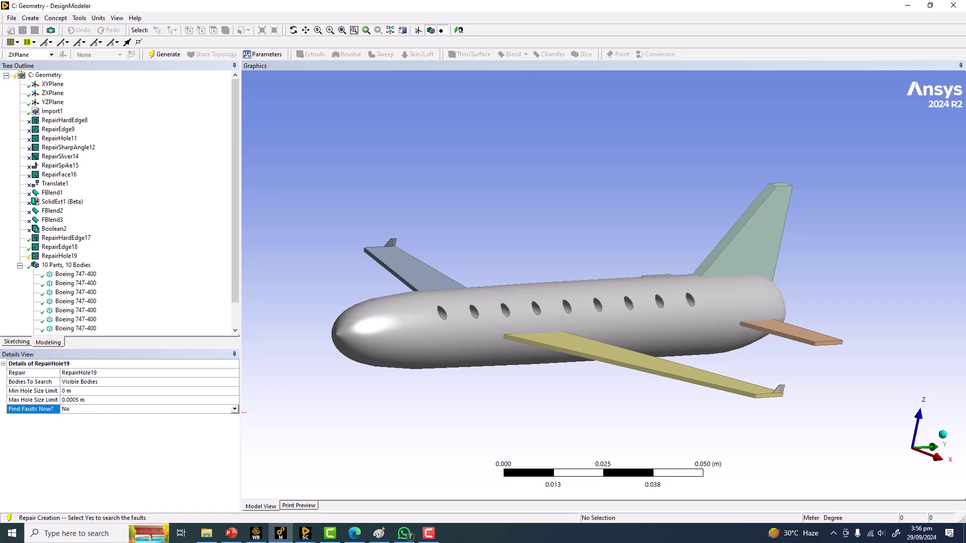
left_click(235, 410)
left_click(201, 423)
Examine one fuselage window hole up close and compare its size with the scale ruler
middle_click_drag(425, 274, 364, 274)
scroll(366, 273, "up", 7)
middle_click_drag(302, 268, 494, 308, "ctrl")
middle_click_drag(422, 326, 705, 352, "ctrl")
scroll(571, 397, "up", 3)
scroll(687, 452, "up", 3)
scroll(580, 357, "up", 2)
middle_click_drag(687, 473, 560, 362, "ctrl")
scroll(582, 373, "up", 2)
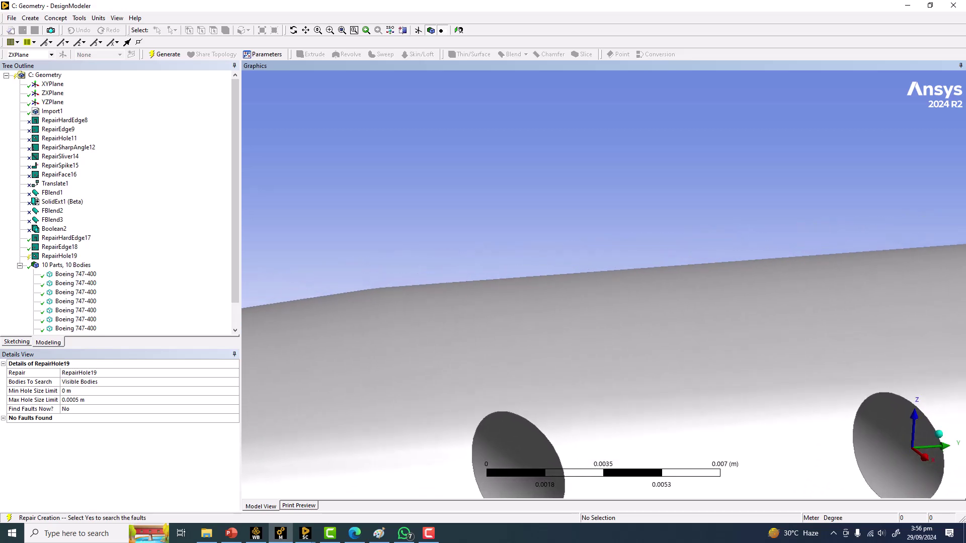
scroll(561, 363, "up", 2)
scroll(564, 393, "up", 3)
middle_click_drag(564, 397, 669, 208, "ctrl")
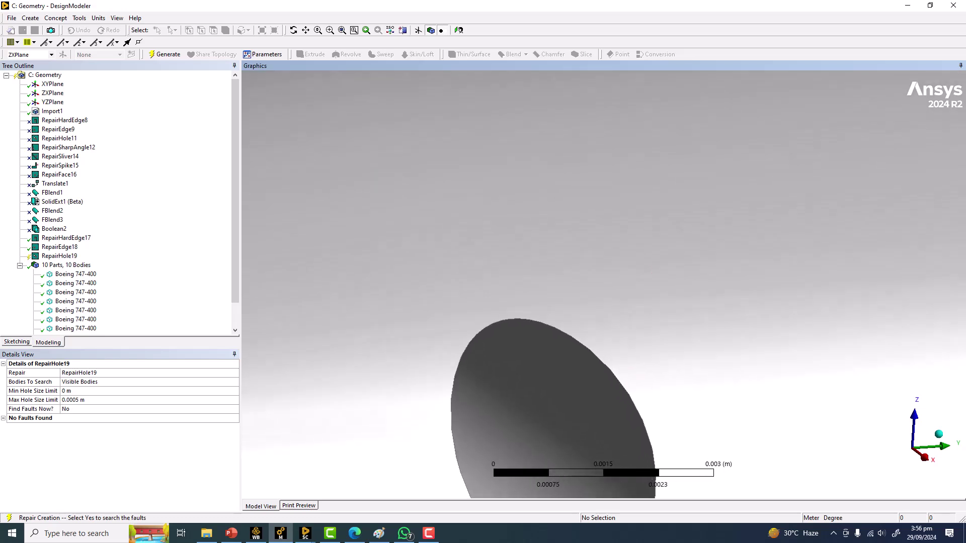
middle_click_drag(604, 322, 637, 357, "ctrl")
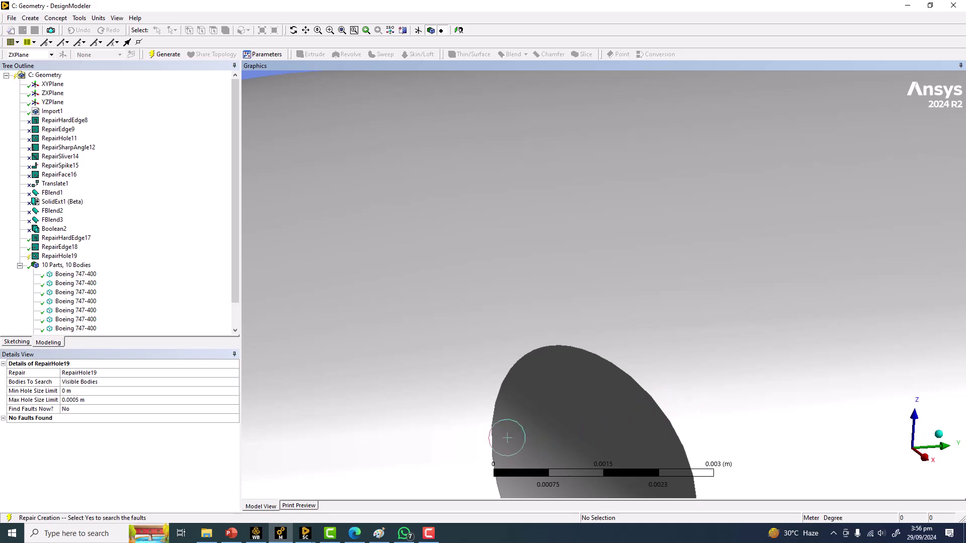
Try to set the hole repair's minimum hole size limit to 0.005 m
left_click(80, 391)
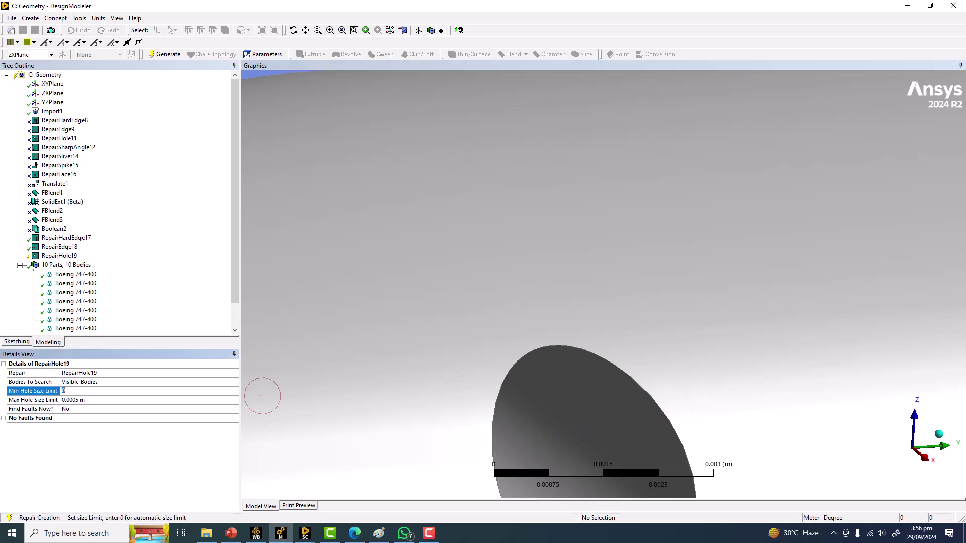
type("0.00")
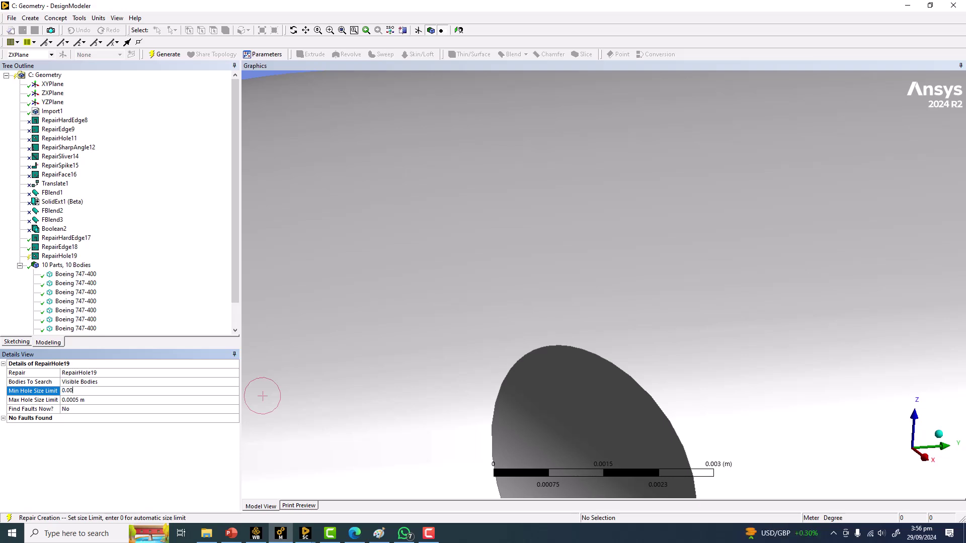
type("5")
key("Return")
key("Return")
type(".0")
key("Return")
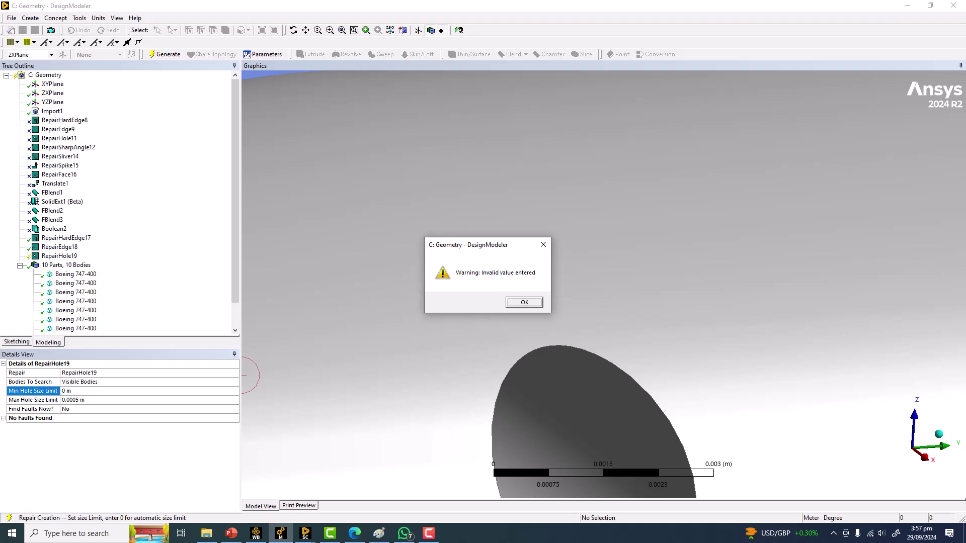
key("Return")
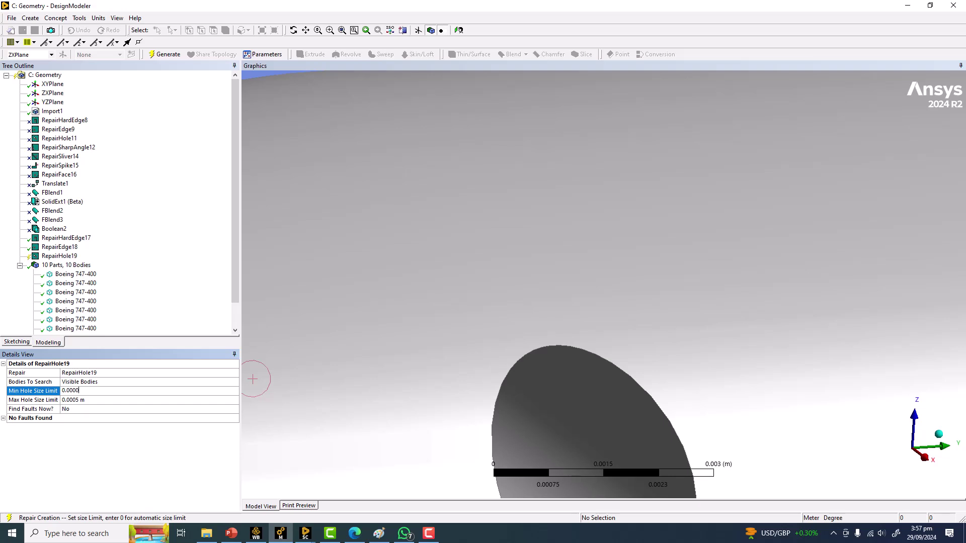
Set the hole repair's minimum hole size limit to 5e-05 m and the maximum hole size limit to 0.05 m
key("Return")
type("0.")
key("Return")
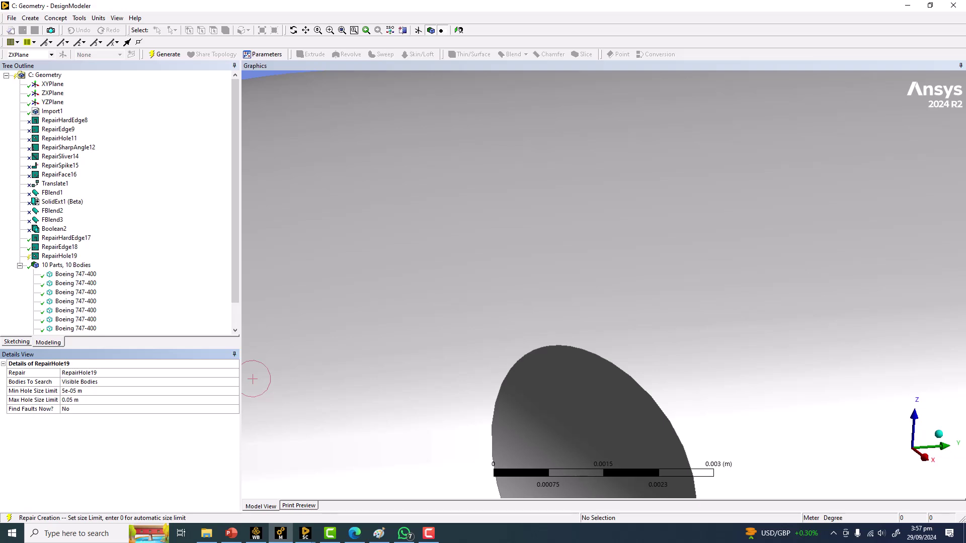
Search the visible bodies for hole faults again using the widened size limits
scroll(337, 381, "down", 5)
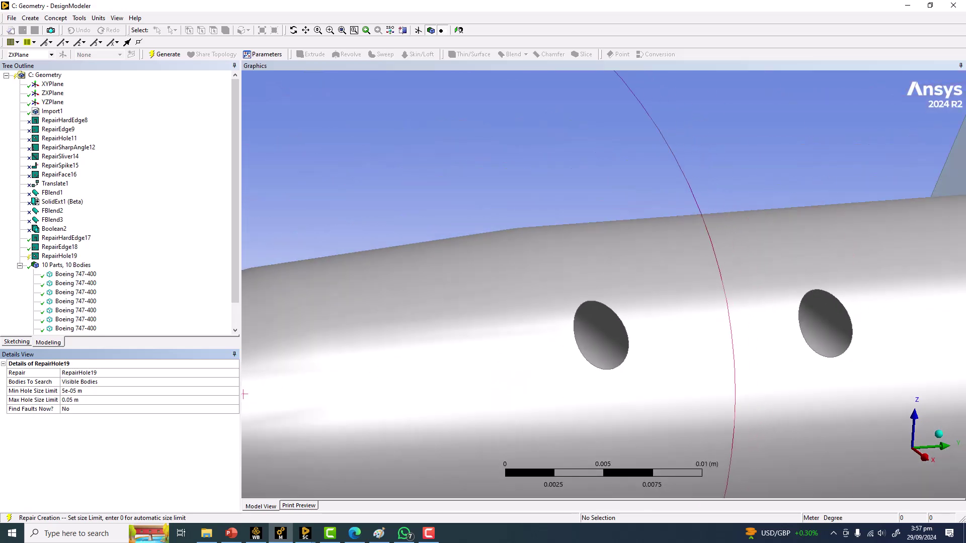
left_click(211, 409)
left_click(234, 409)
left_click(211, 425)
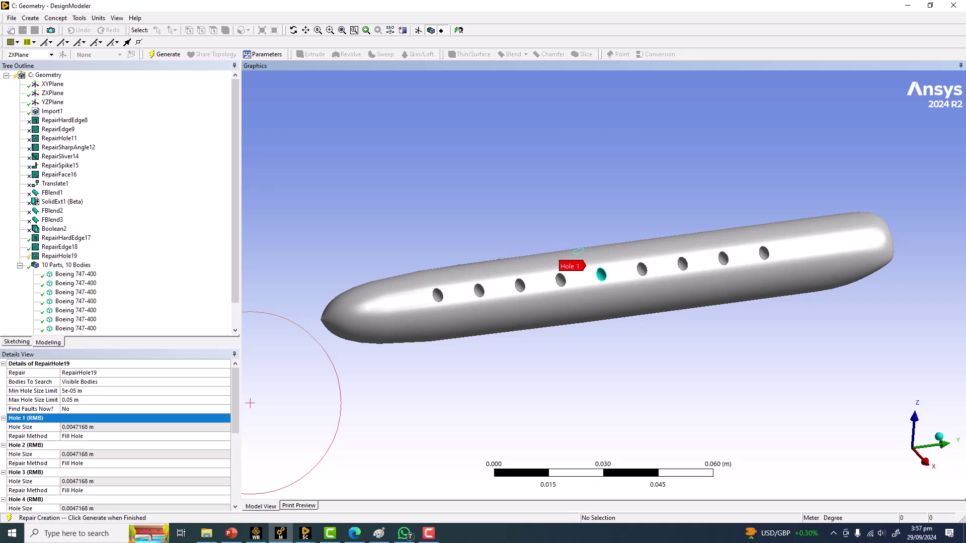
Set the minimum hole size limit to 0.001 m and rerun the hole fault search on the visible bodies
left_click(101, 391)
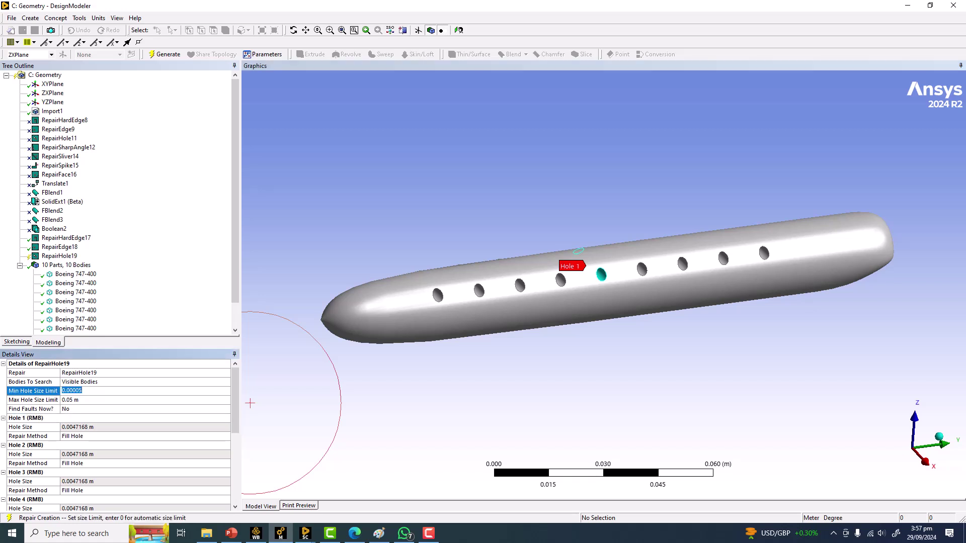
left_click_drag(82, 391, 75, 391)
type("1")
key("Return")
left_click(80, 409)
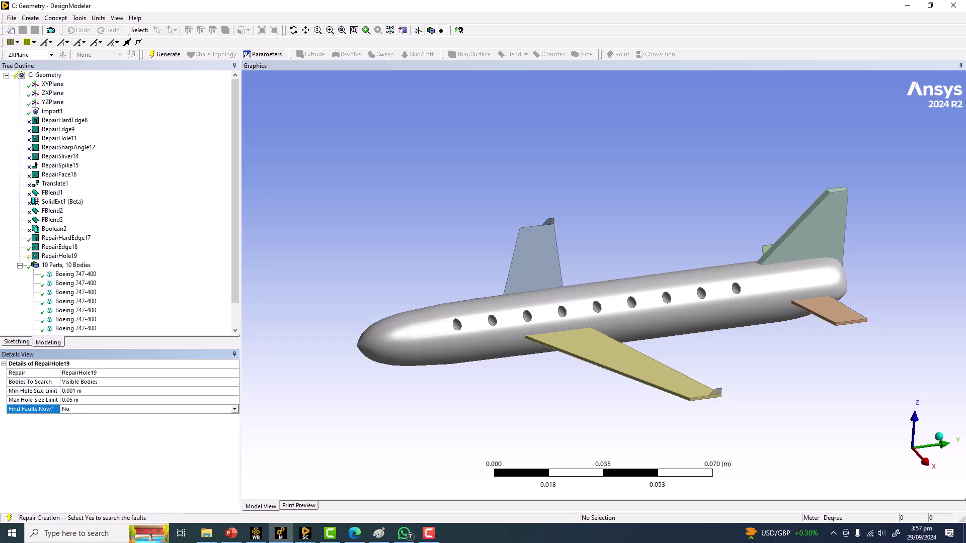
left_click(235, 409)
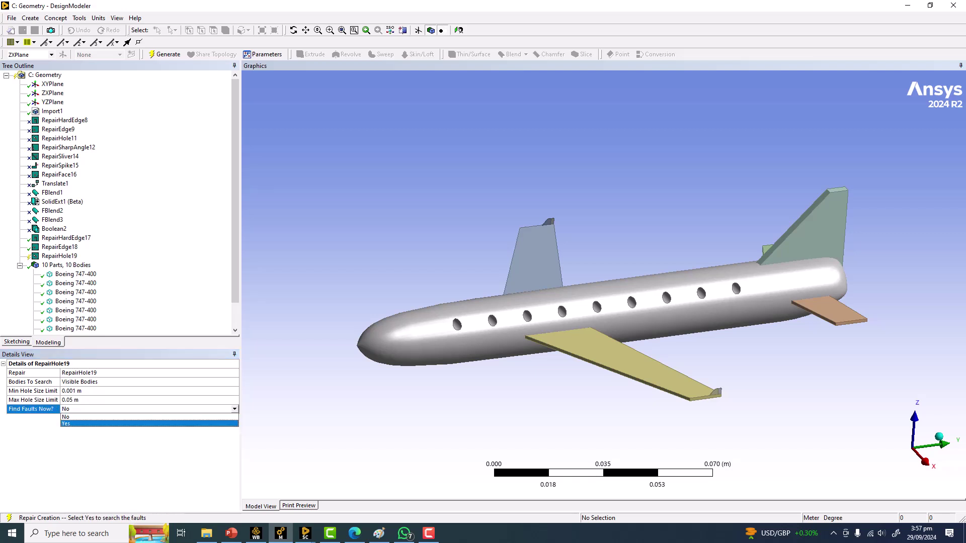
left_click(65, 424)
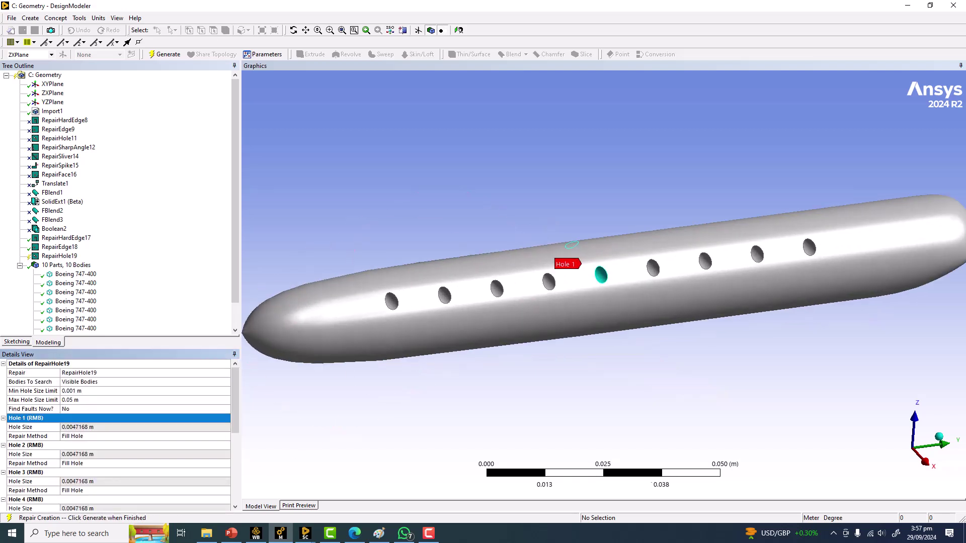
Review the listed holes, keep the Fill Hole repair method, and generate the hole repair on the fuselage
scroll(208, 367, "down", 6)
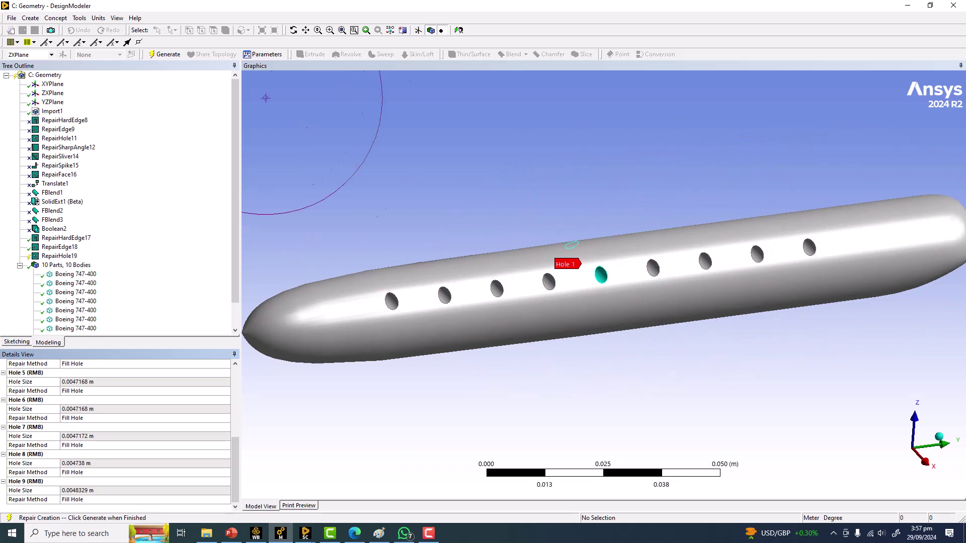
left_click(165, 54)
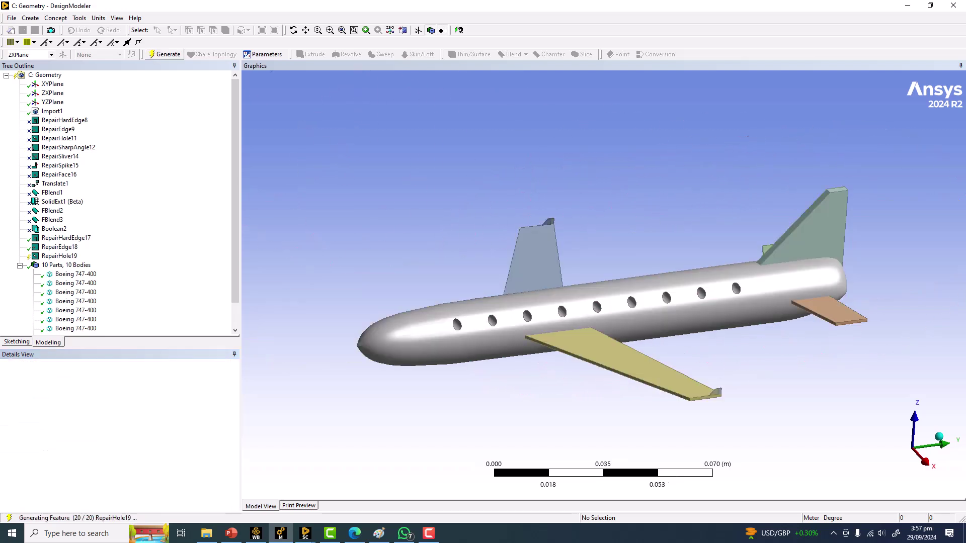
middle_click_drag(603, 292, 528, 307)
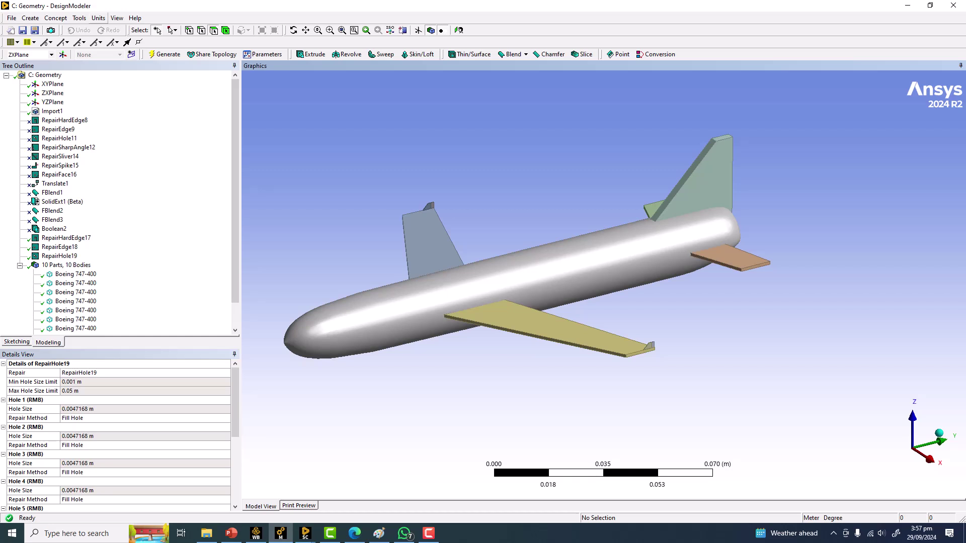
Add a Repair Sharp Angles feature to the model
left_click(98, 18)
mouse_move(80, 18)
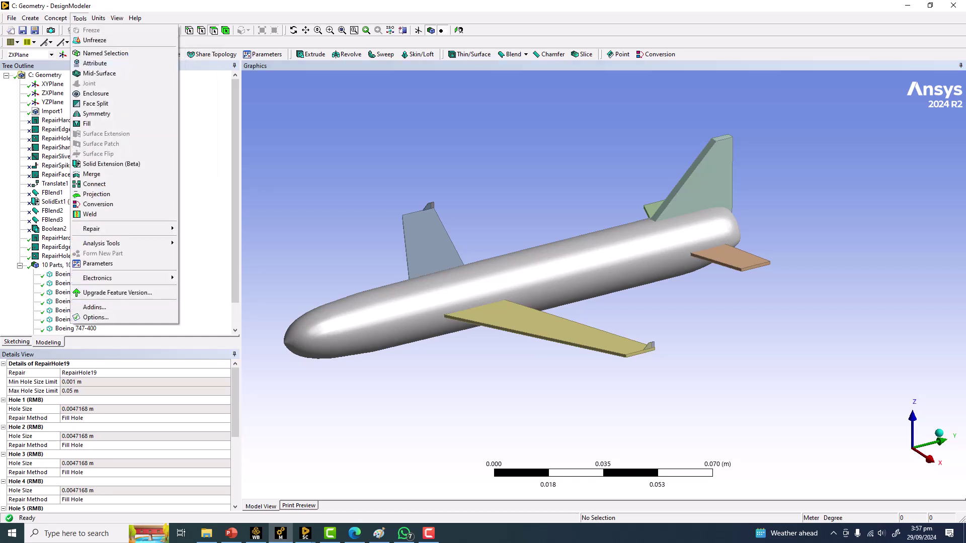
key("Right")
key("Down")
key("Down")
key("Down")
key("Down")
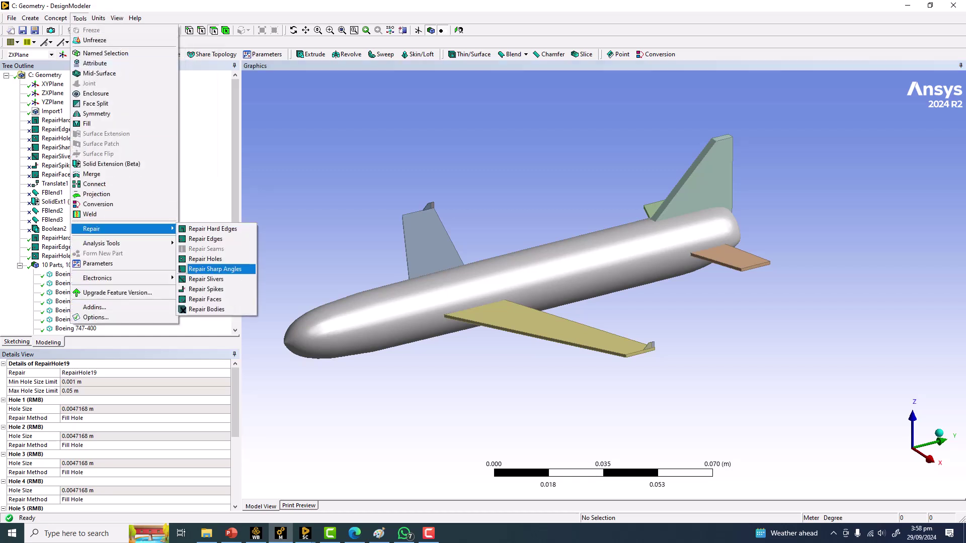
key("Return")
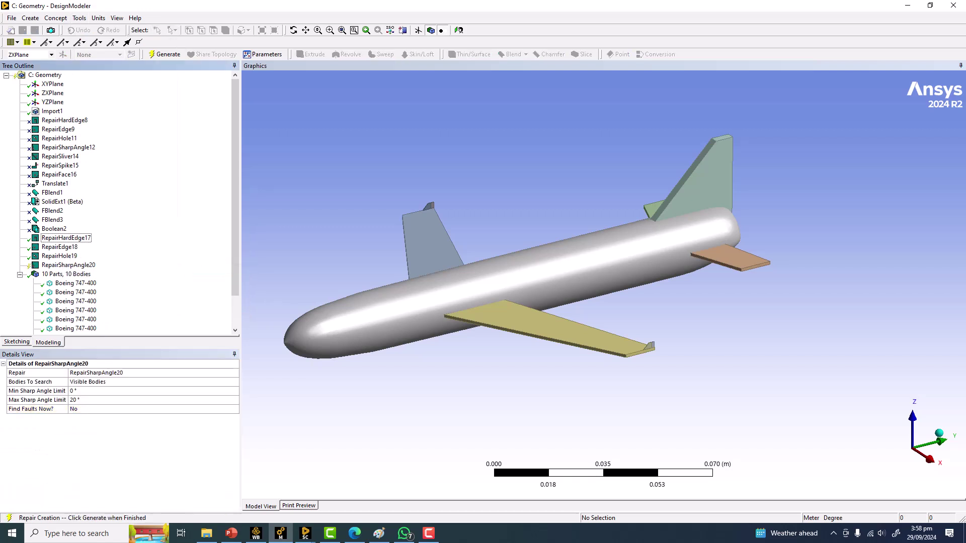
Search the visible bodies for sharp angle faults, keep the default angle limits, and generate the sharp angle repair
left_click(153, 409)
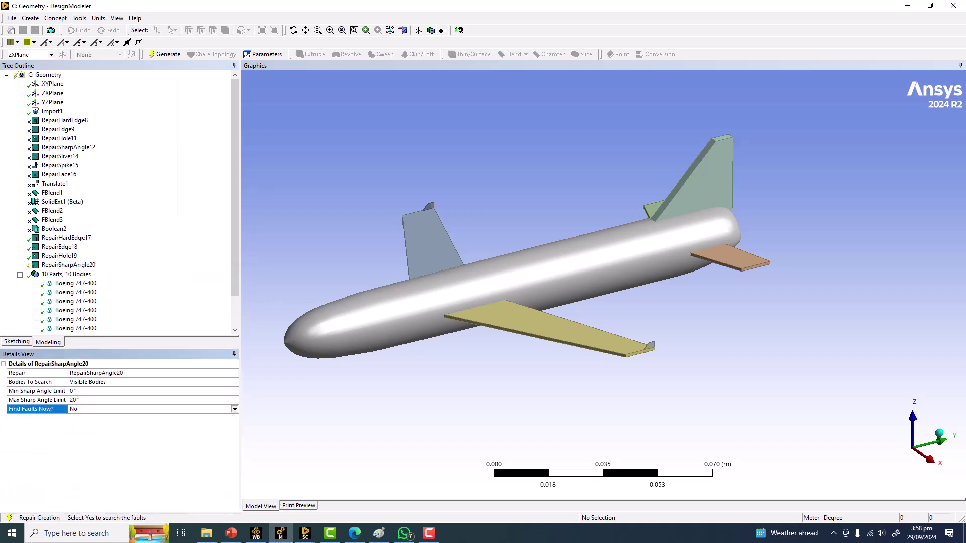
left_click(235, 409)
left_click(152, 423)
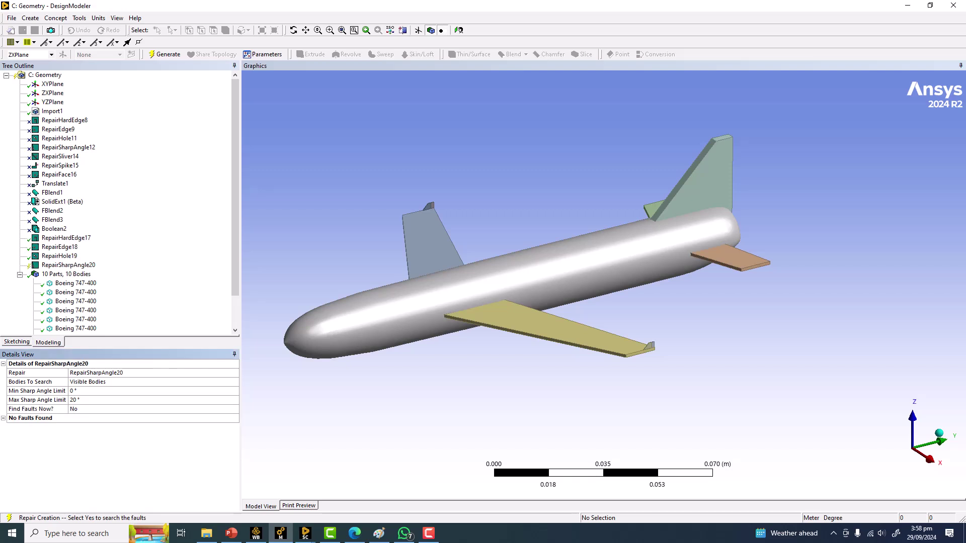
left_click(153, 400)
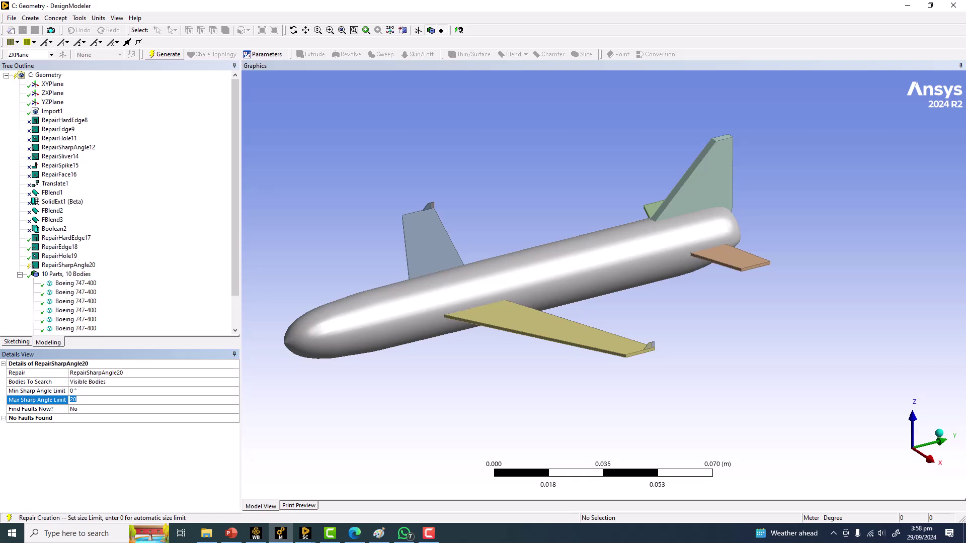
left_click(165, 54)
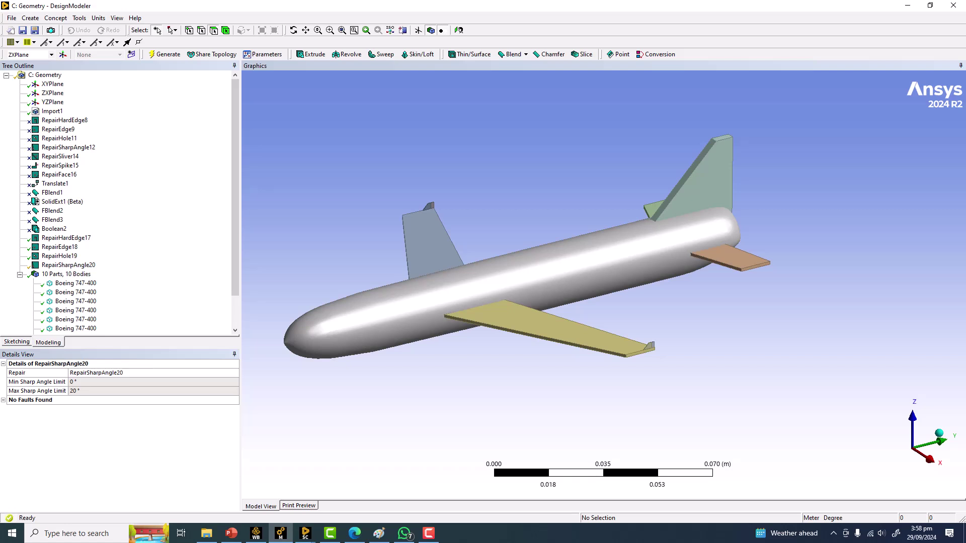
Add a Repair Slivers feature to the model
left_click(79, 18)
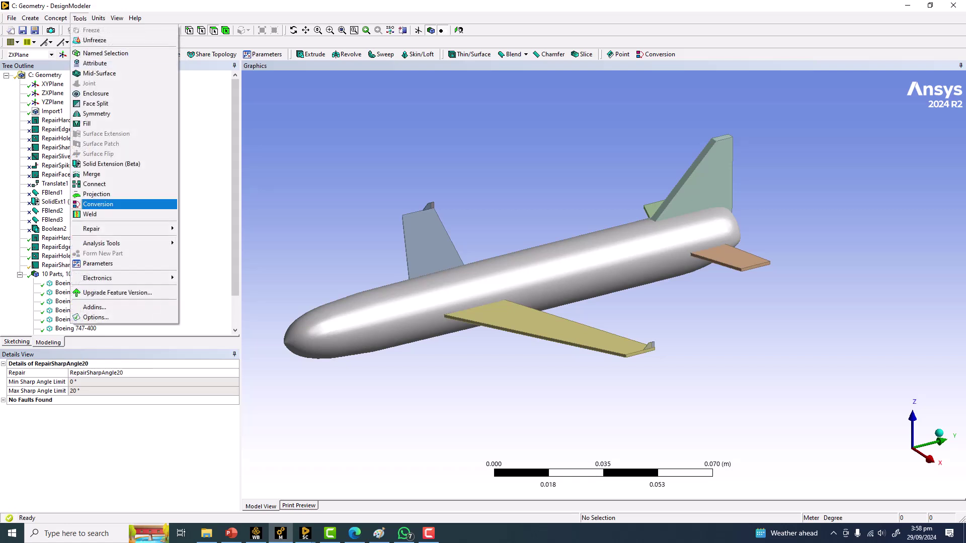
mouse_move(126, 229)
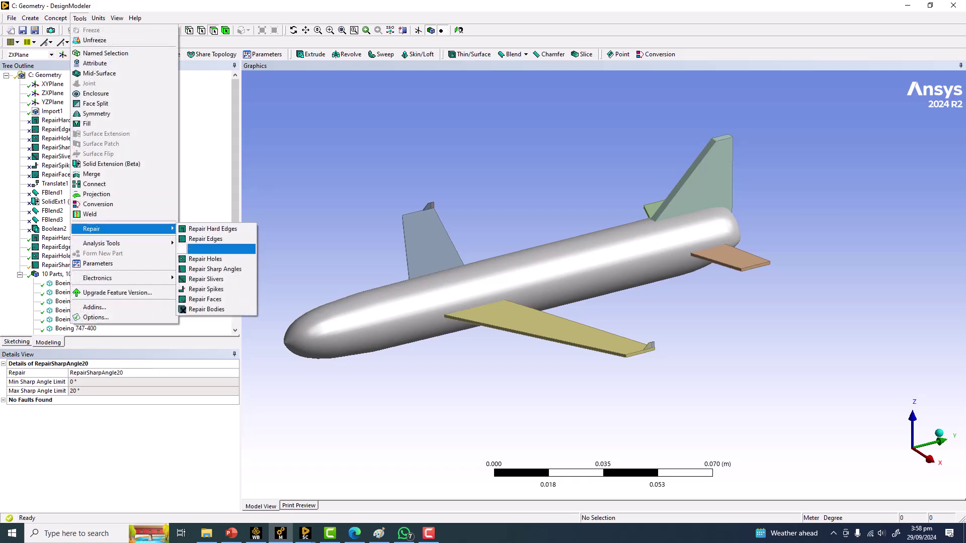
left_click(206, 279)
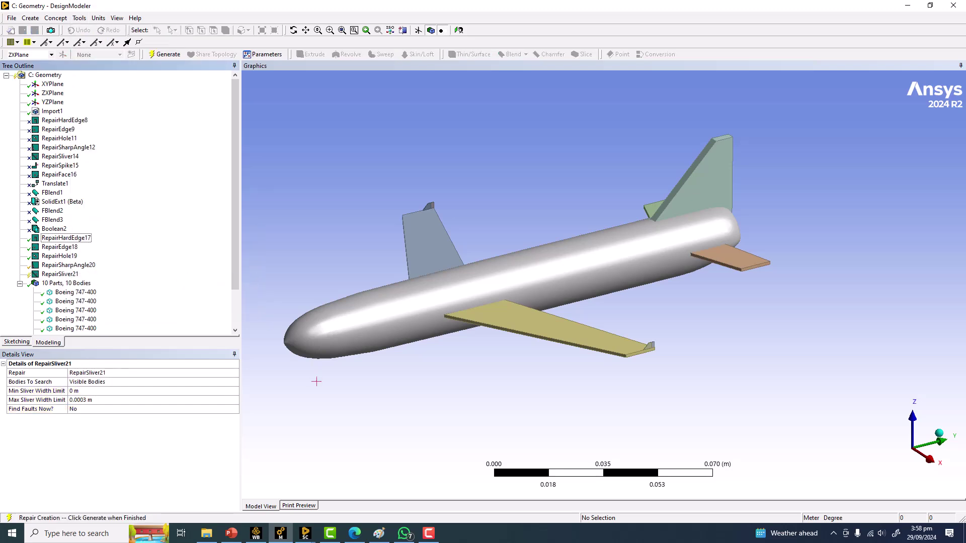
Switch to the browser, look up the Repair Slivers help page for its fault criteria and repair methods, and return to DesignModeler
left_click(355, 533)
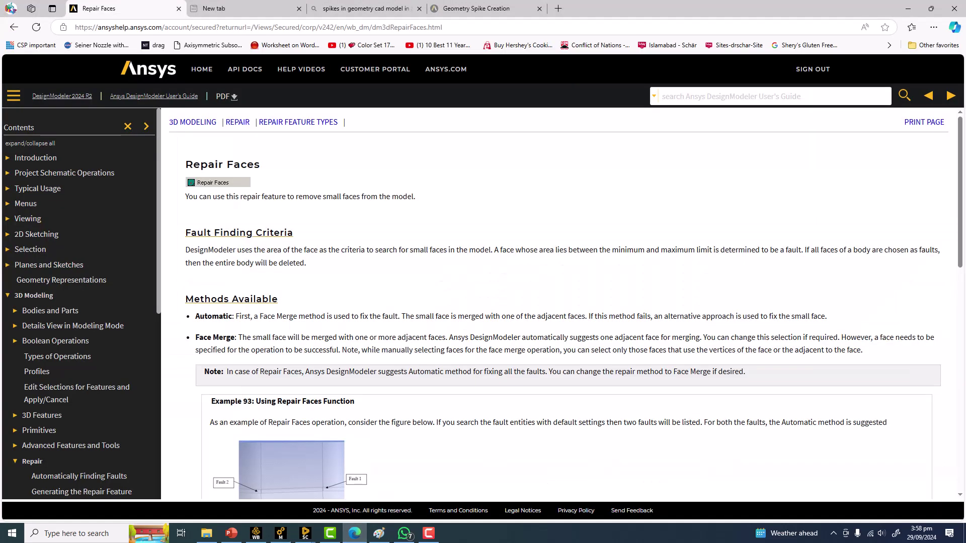
scroll(559, 302, "down", 4)
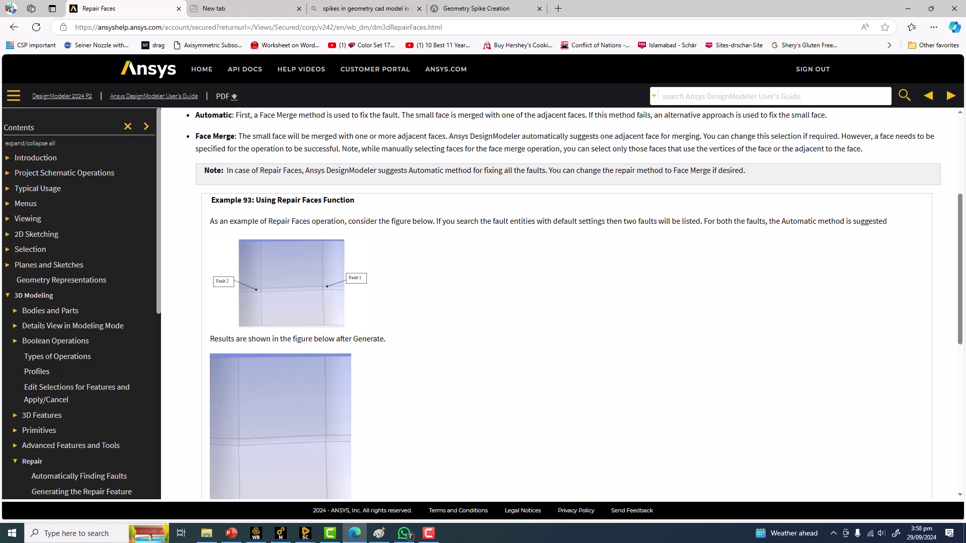
scroll(558, 302, "up", 1)
scroll(558, 302, "down", 9)
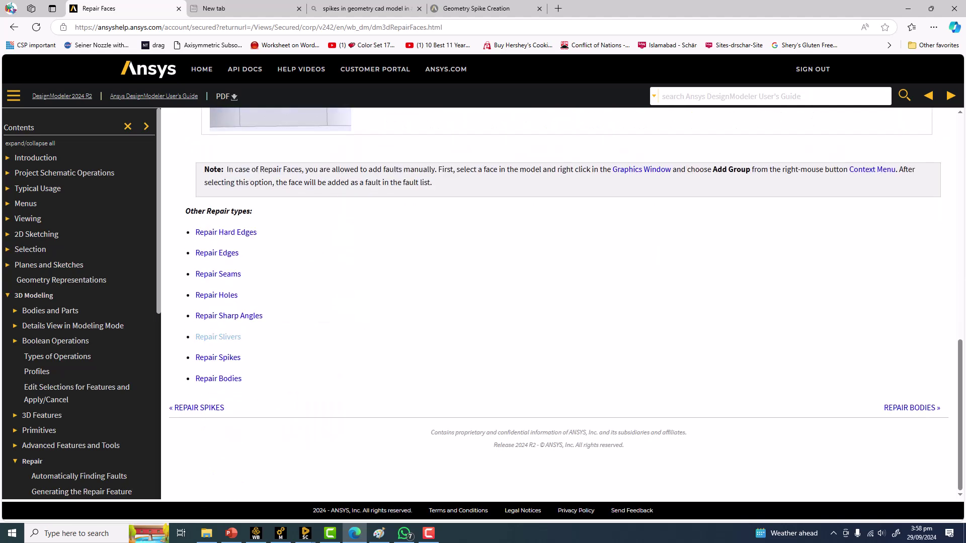
left_click(218, 336)
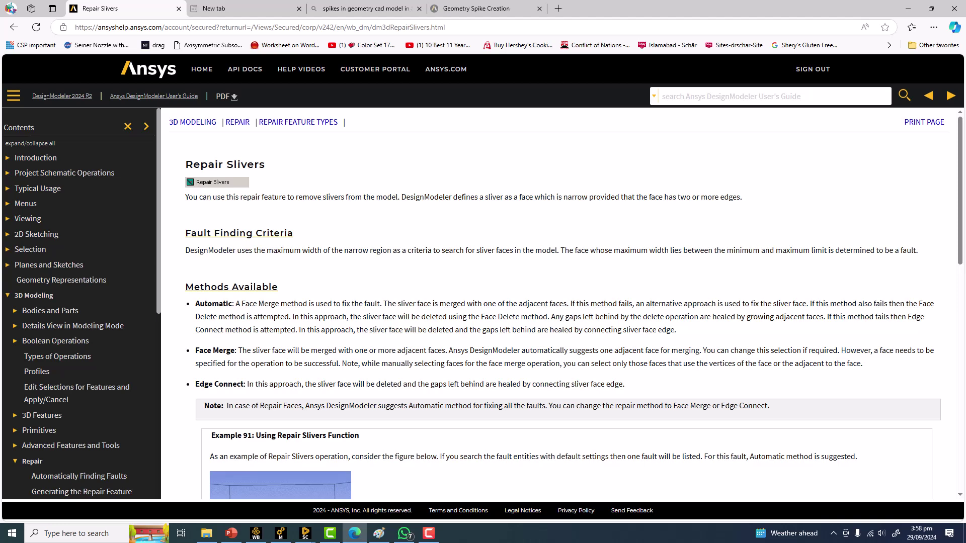
scroll(573, 302, "down", 2)
scroll(573, 302, "up", 2)
left_click(908, 8)
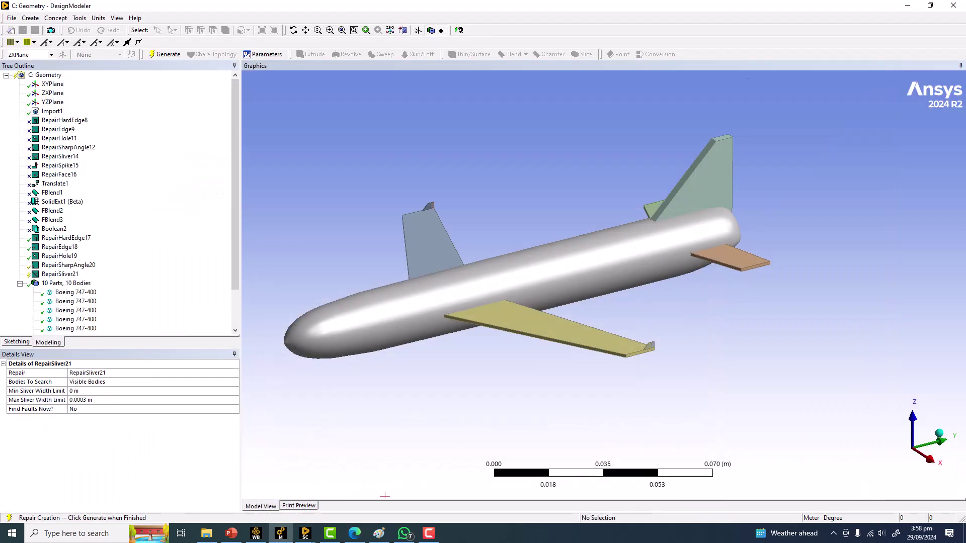
Search the visible bodies for slivers with the default width limits, keep the Automatic repair method, and generate the sliver repair
middle_click_drag(315, 301, 336, 297)
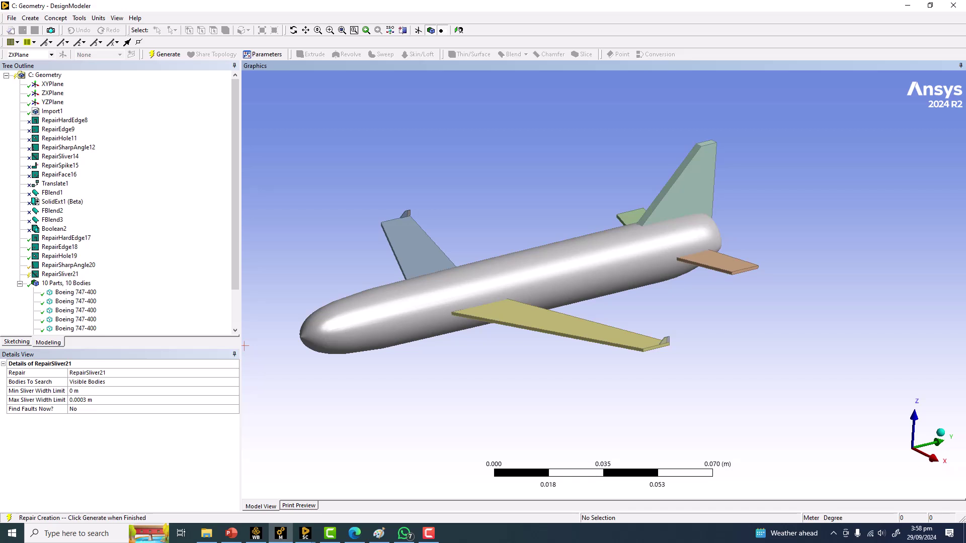
left_click(106, 409)
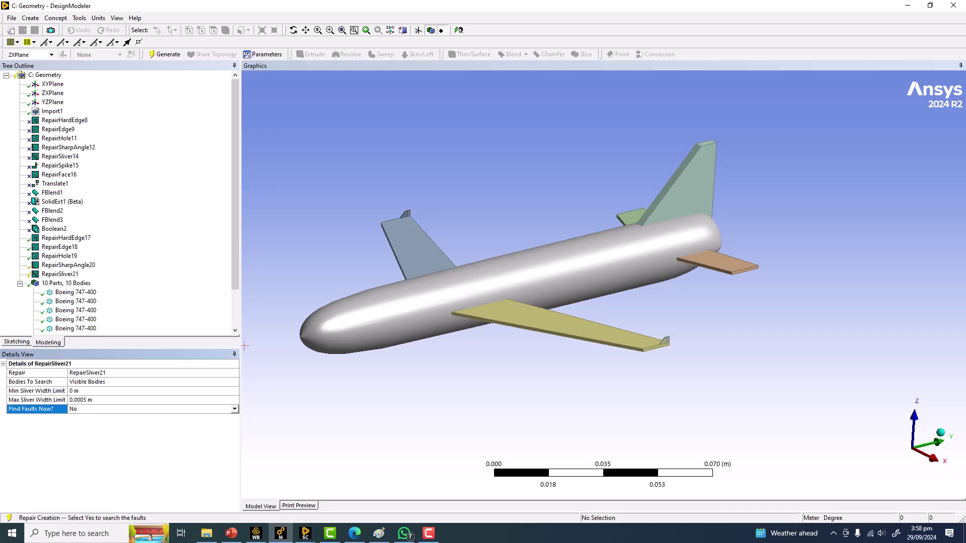
left_click(235, 409)
left_click(153, 424)
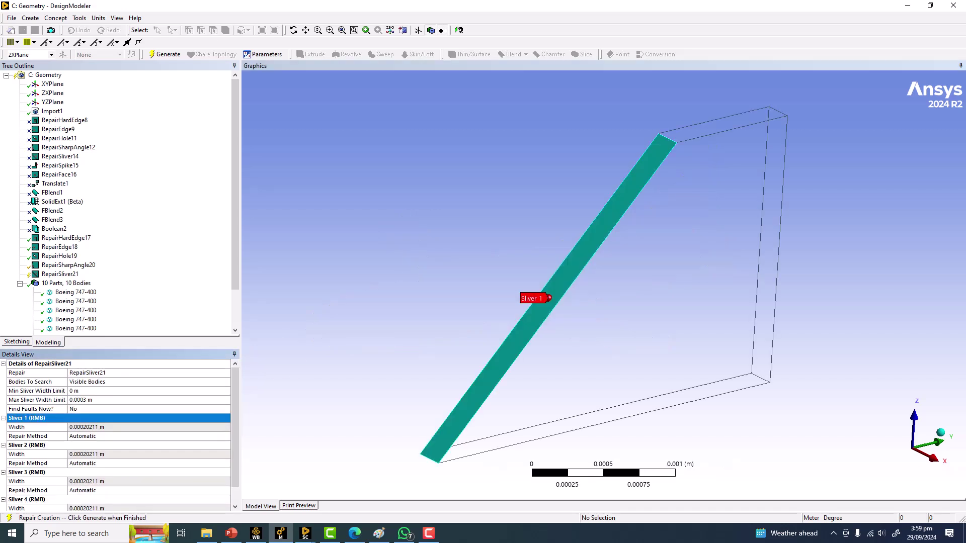
scroll(422, 275, "down", 5)
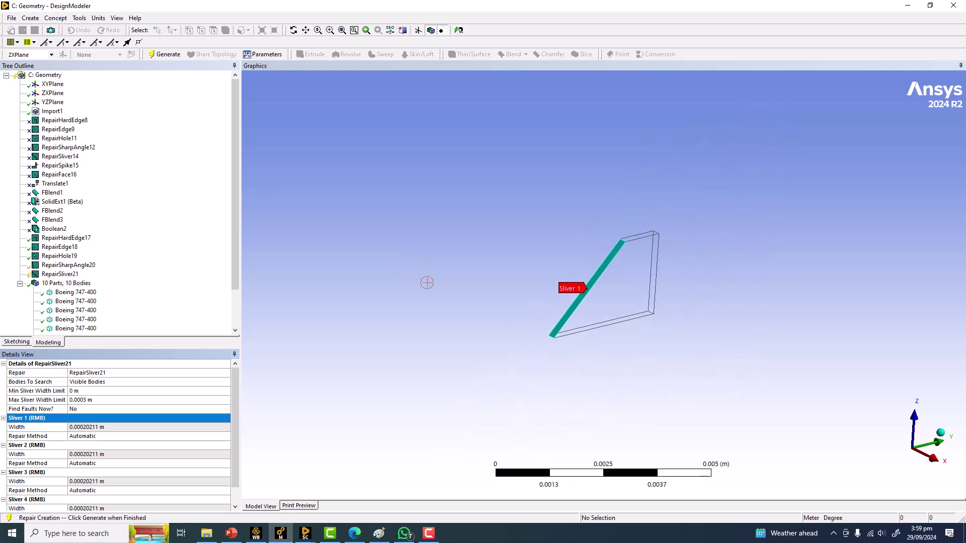
scroll(256, 384, "down", 1)
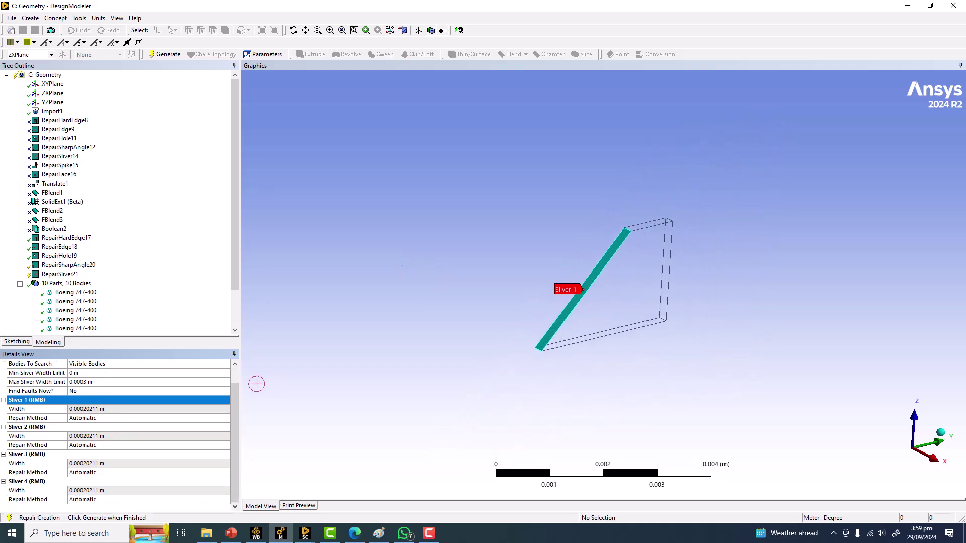
key("F5")
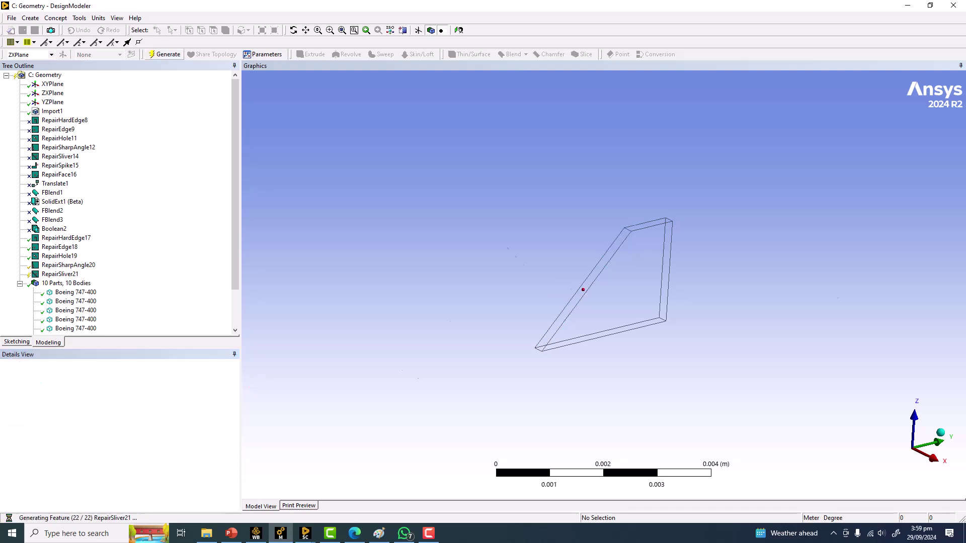
middle_click_drag(579, 302, 589, 323)
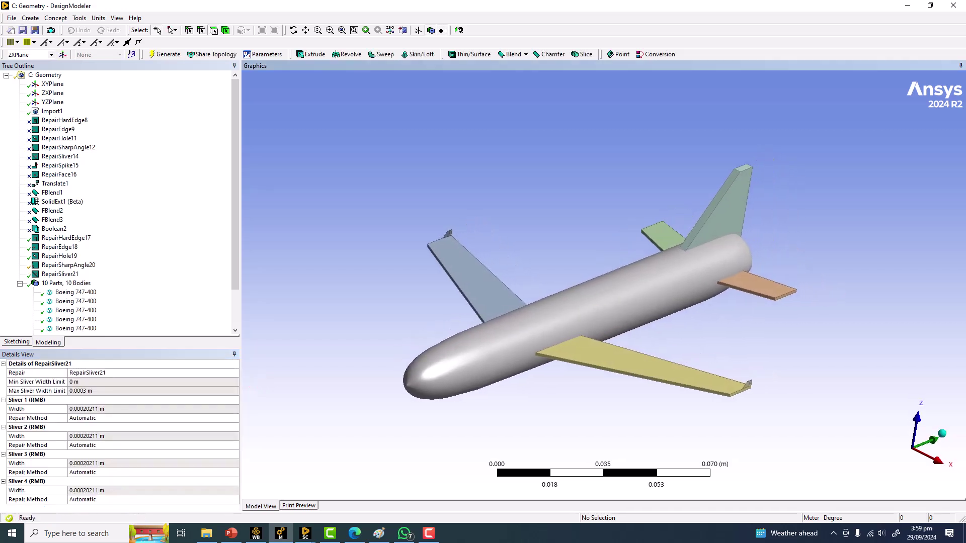
Add a Repair Spikes feature that searches the visible bodies with the default width limits, and generate it
left_click(80, 18)
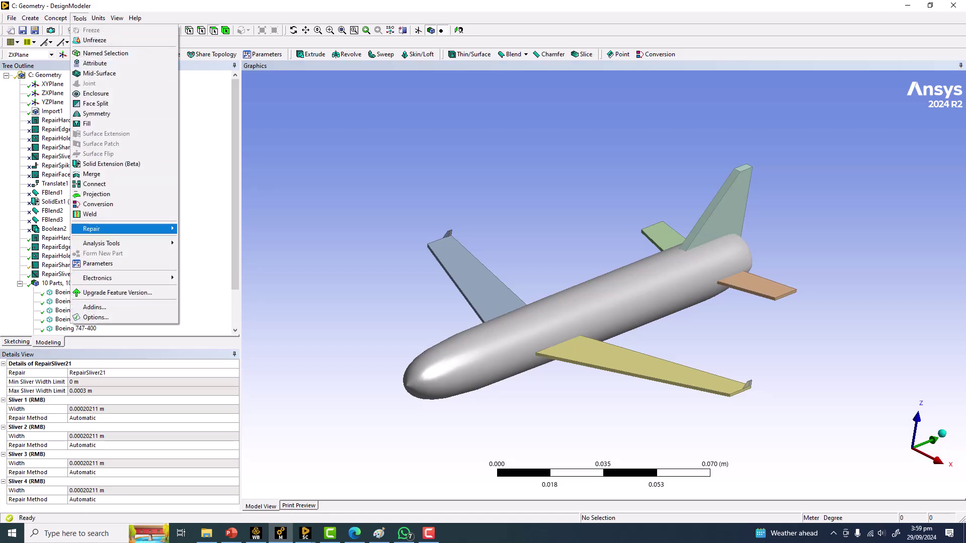
mouse_move(125, 229)
left_click(207, 289)
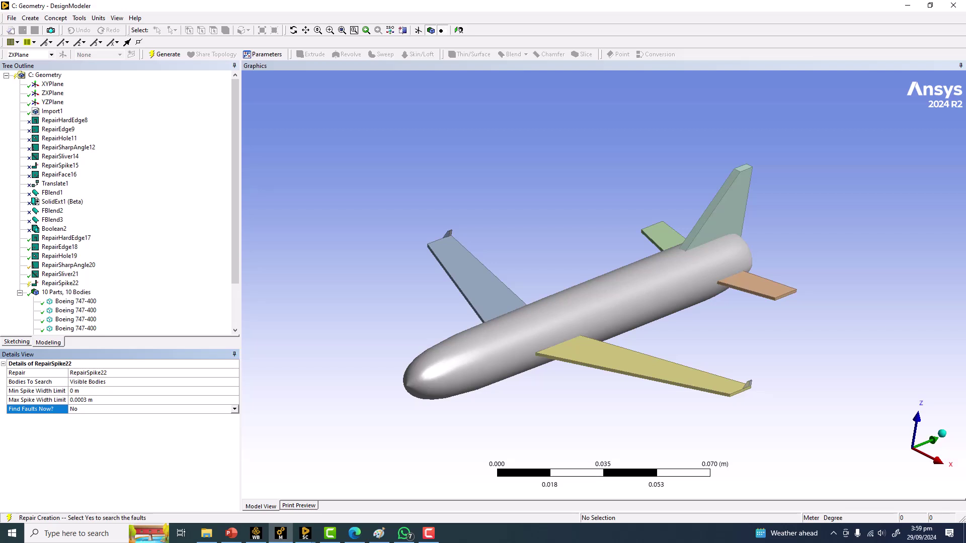
left_click(234, 409)
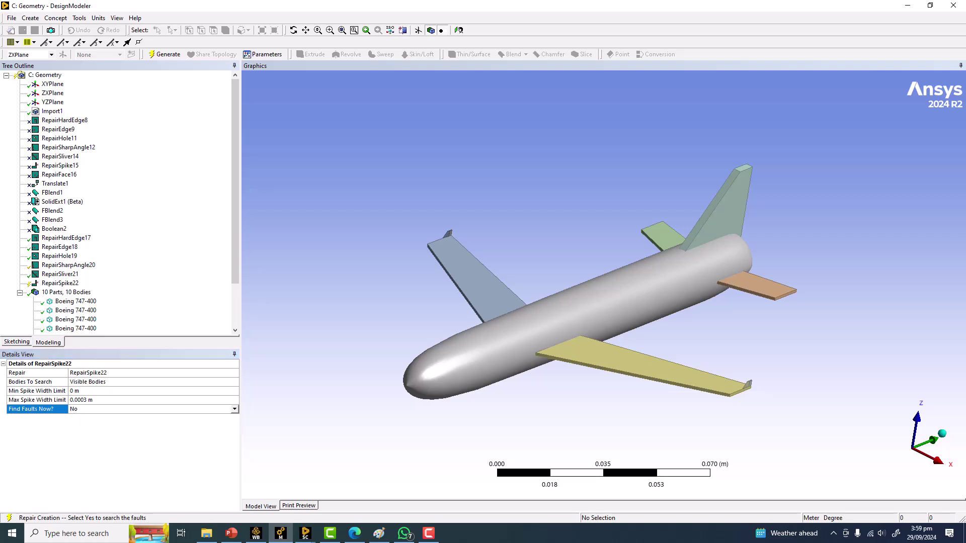
left_click(153, 423)
left_click(165, 55)
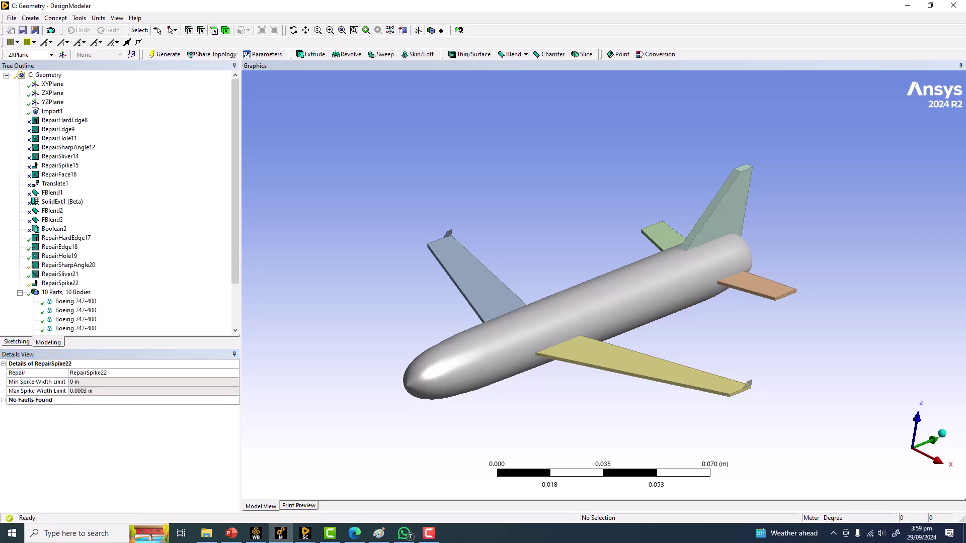
Add a Repair Faces feature that searches the visible bodies with the default area limits, and generate it with the Automatic method
left_click(79, 18)
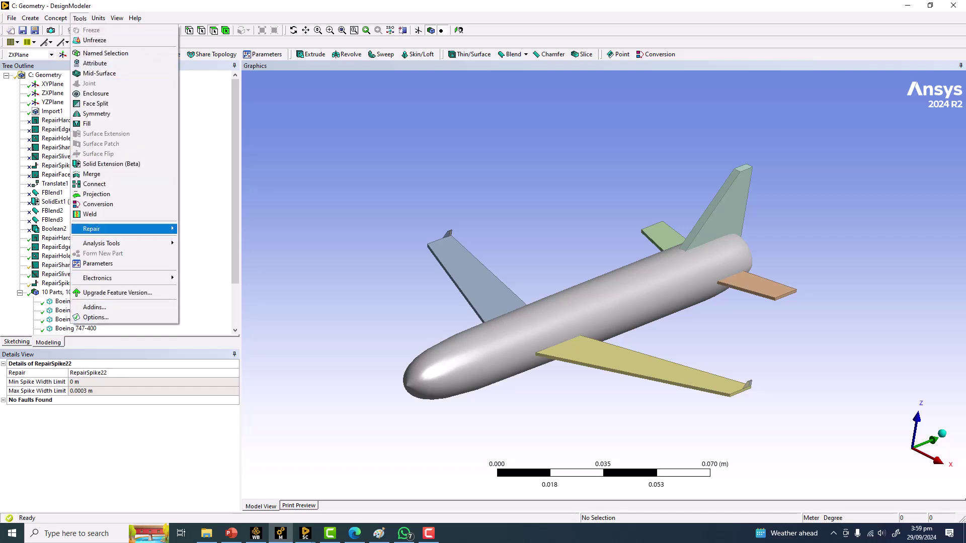
mouse_move(103, 229)
left_click(205, 299)
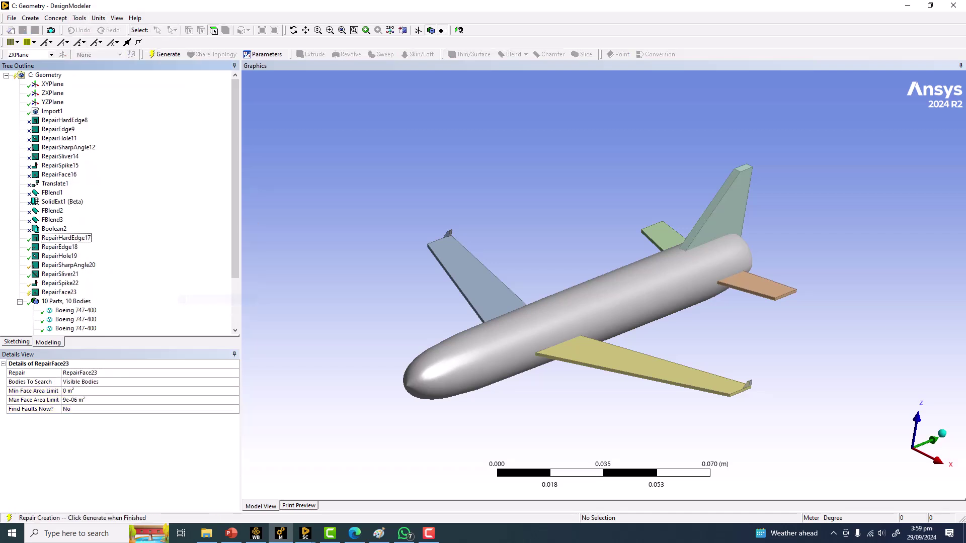
left_click(92, 410)
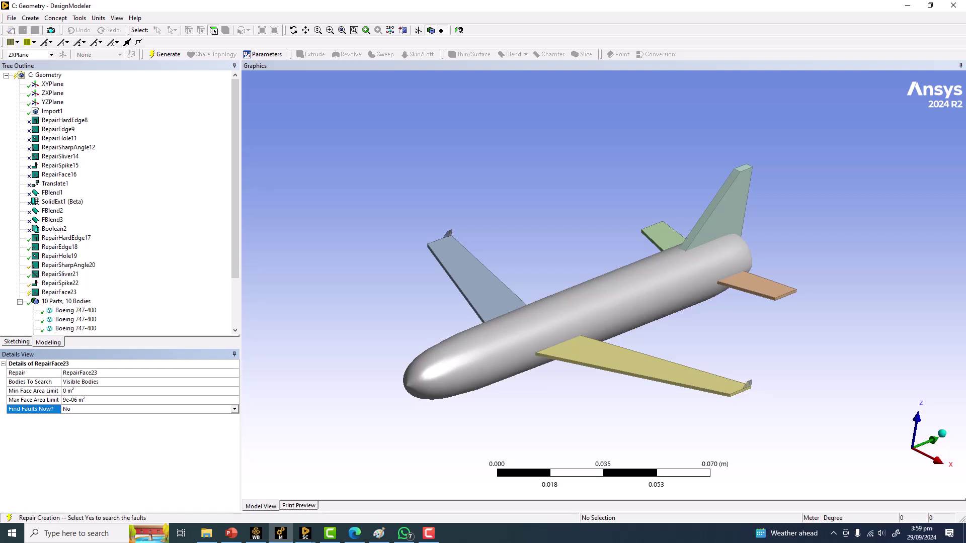
left_click(235, 409)
left_click(211, 424)
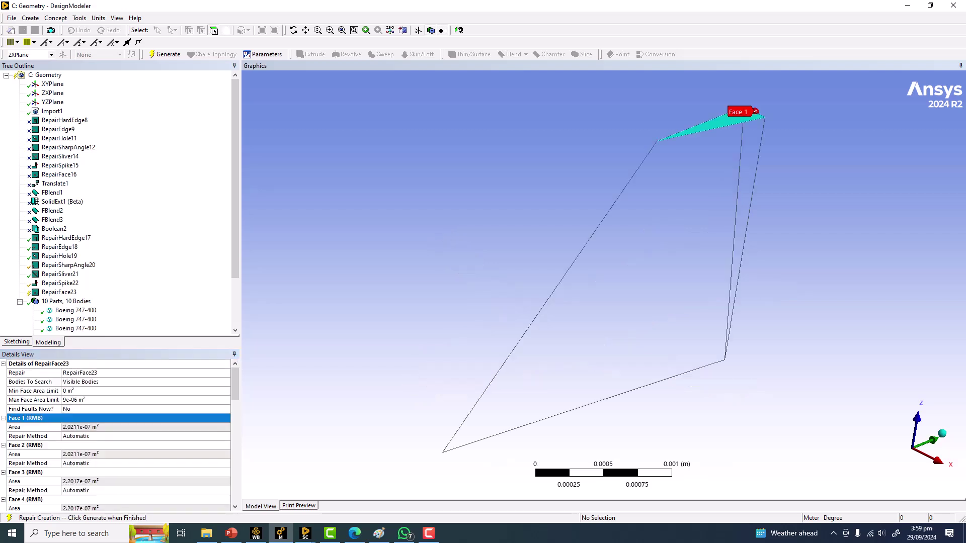
scroll(604, 285, "down", 9)
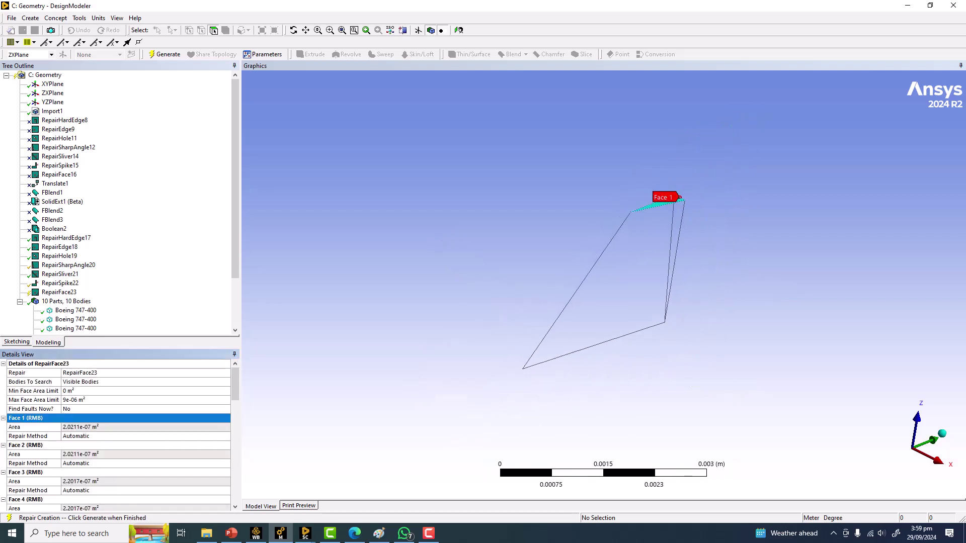
left_click(165, 55)
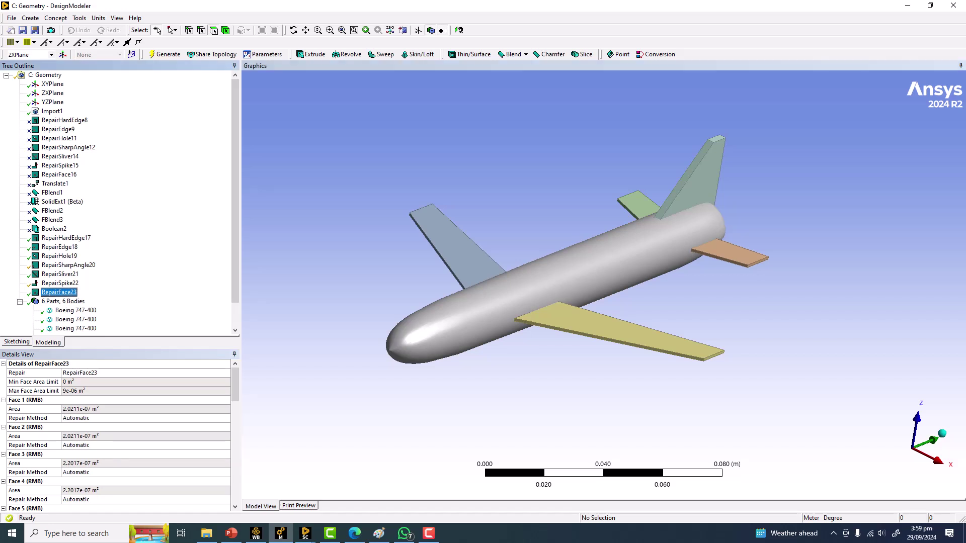
Suppress the newest Repair Faces feature and examine where the winglet meets the wing tip
right_click(63, 293)
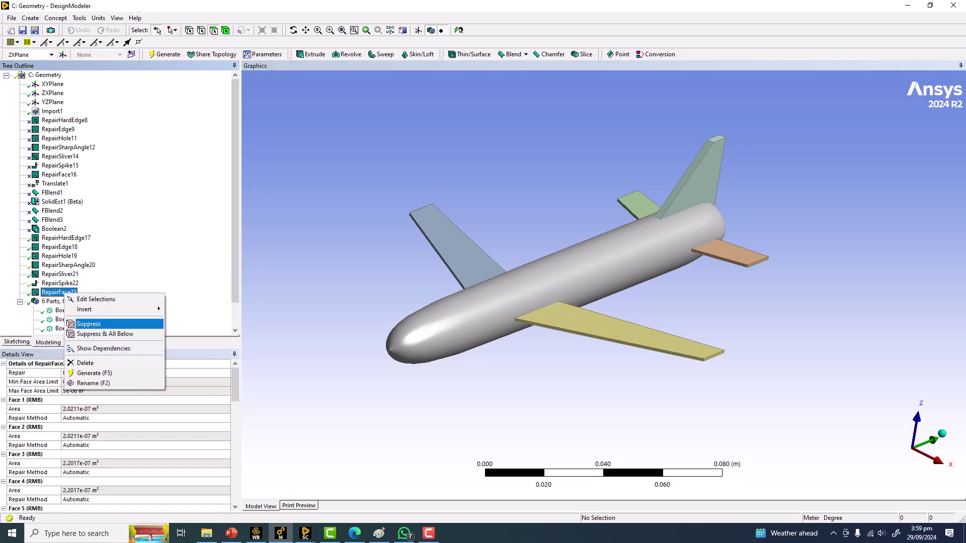
left_click(88, 324)
scroll(578, 262, "up", 3)
scroll(703, 314, "up", 1)
middle_click_drag(704, 314, 561, 288, "ctrl")
scroll(561, 288, "up", 2)
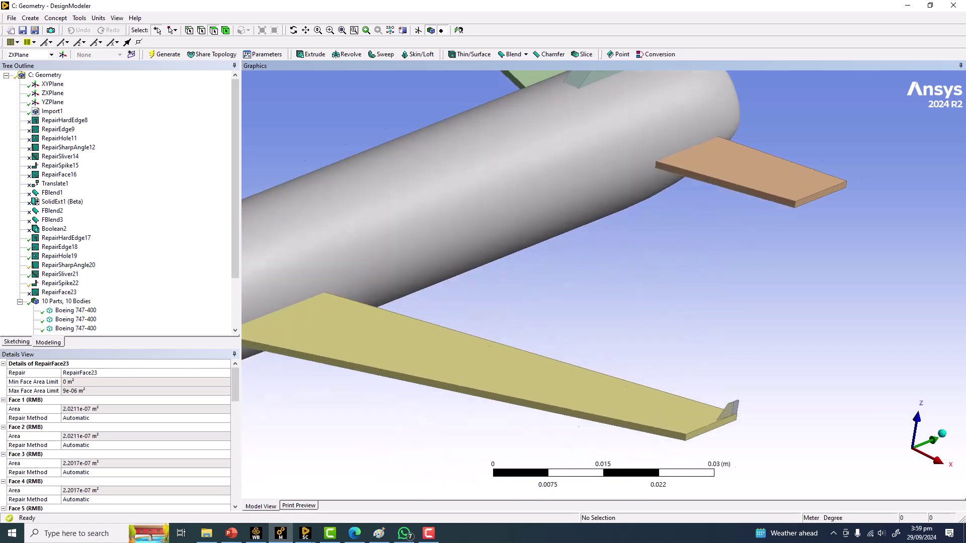
scroll(780, 466, "up", 5)
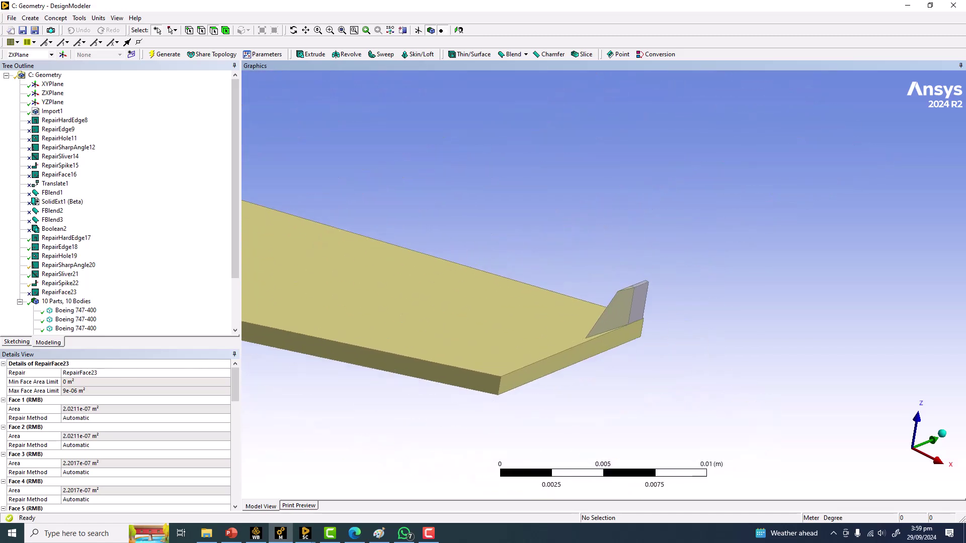
scroll(641, 322, "up", 5)
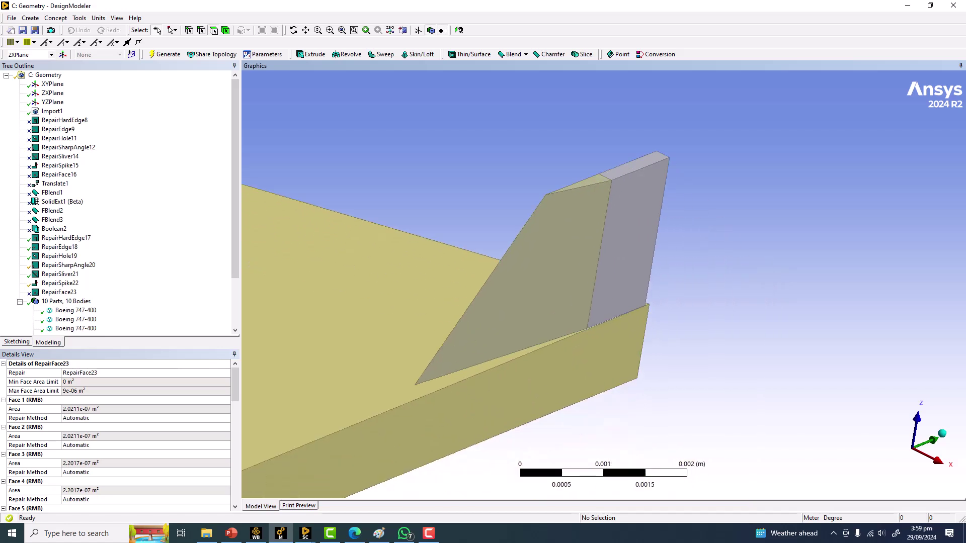
scroll(427, 398, "up", 4)
middle_click_drag(427, 397, 309, 464, "ctrl")
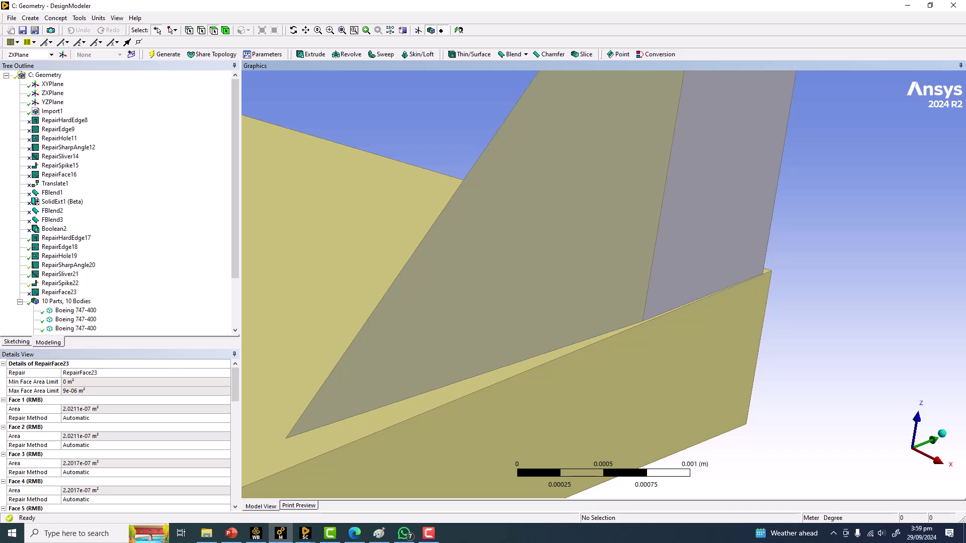
Try to remove the winglet's large side face with a Face Delete feature using Automatic healing
left_click(30, 19)
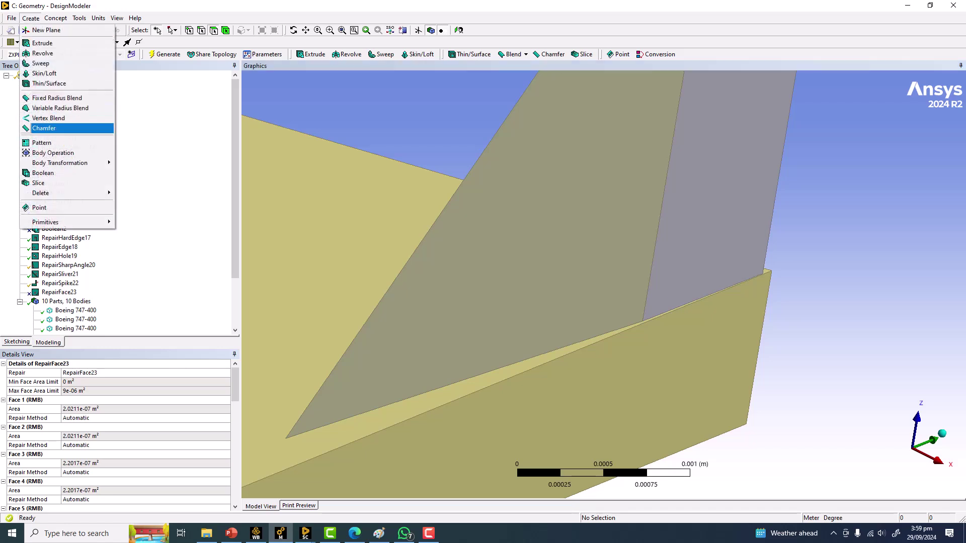
mouse_move(65, 194)
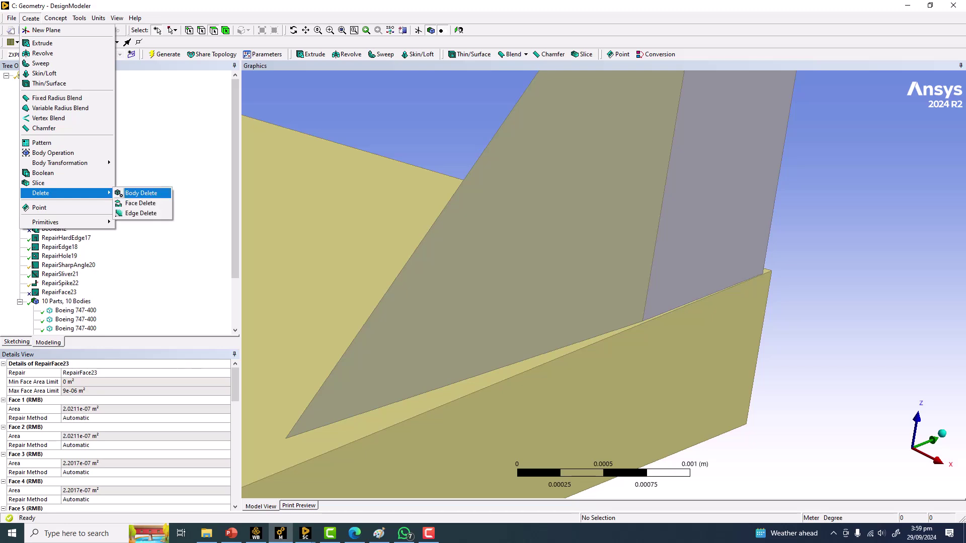
left_click(141, 203)
left_click(519, 256)
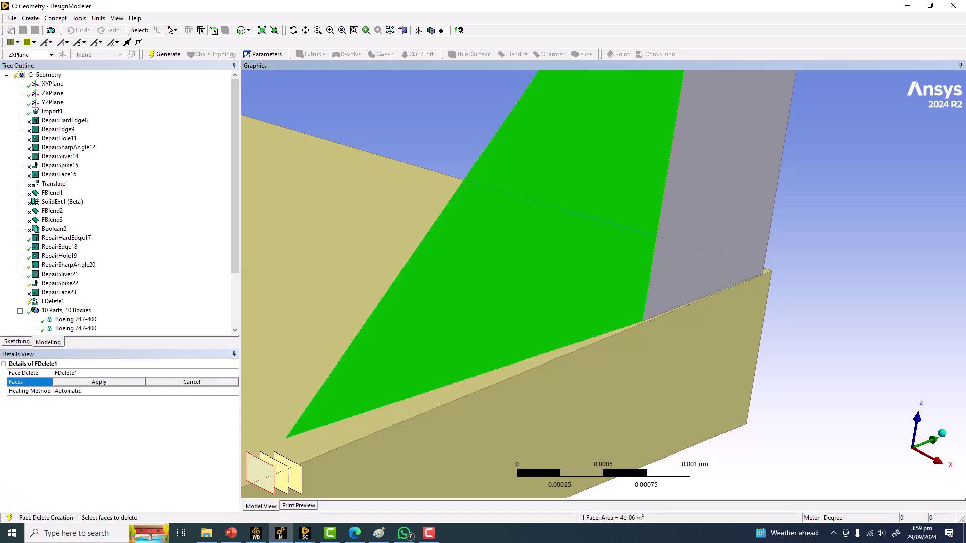
left_click(99, 382)
key("F5")
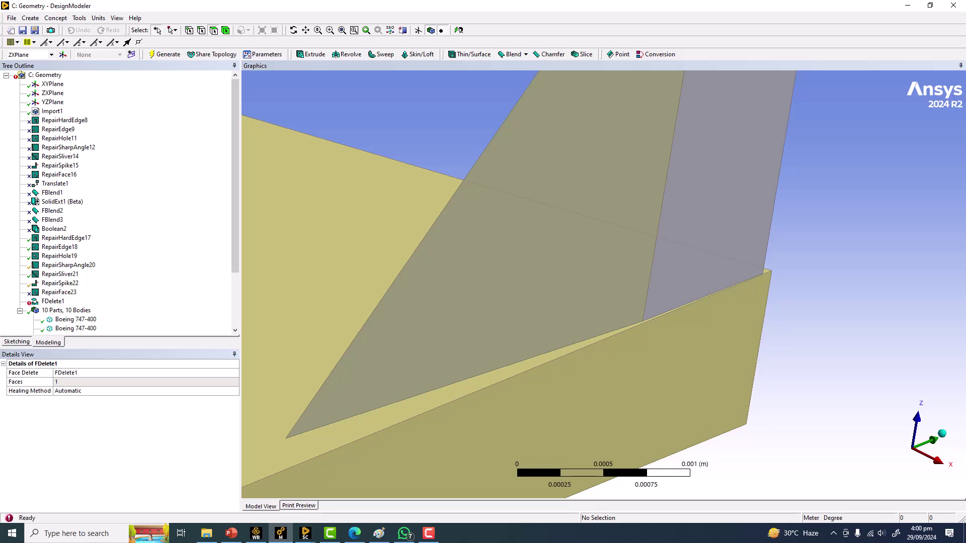
Delete the Face Delete feature from the model and confirm its removal
right_click(51, 302)
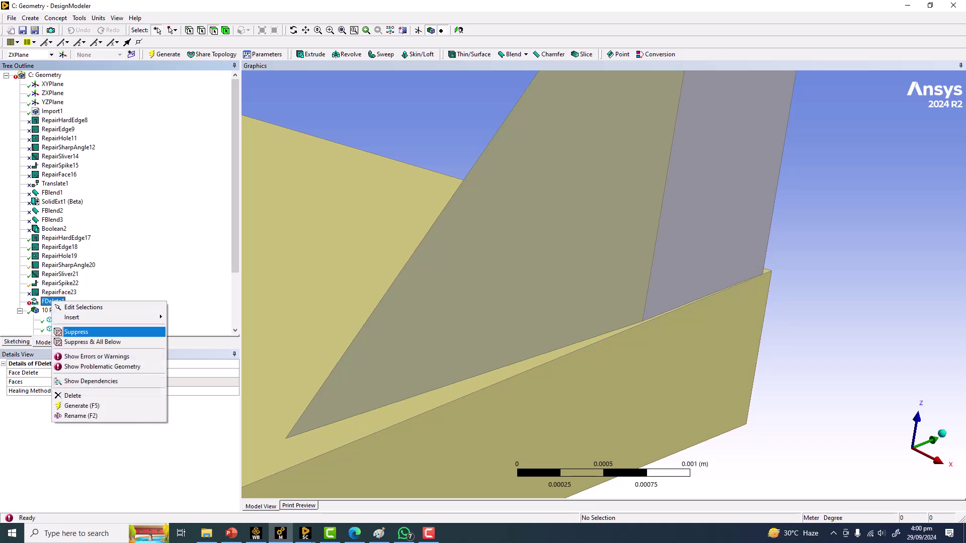
left_click(73, 396)
left_click(454, 302)
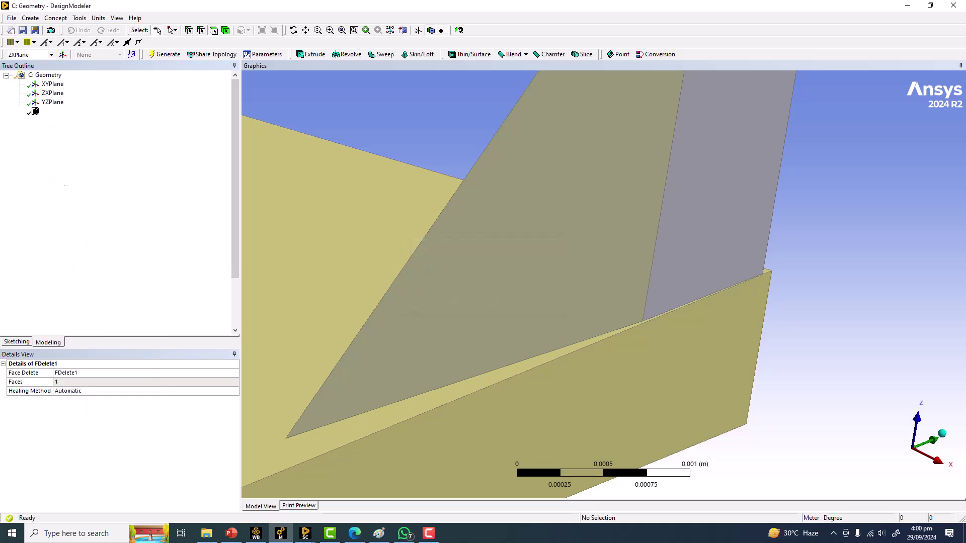
Select the suppressed Repair Faces feature and inspect the winglet's faces and its junction with the wing tip
scroll(603, 285, "down", 10)
scroll(604, 284, "down", 3)
right_click(54, 292)
key("Down")
key("Return")
scroll(604, 284, "up", 8)
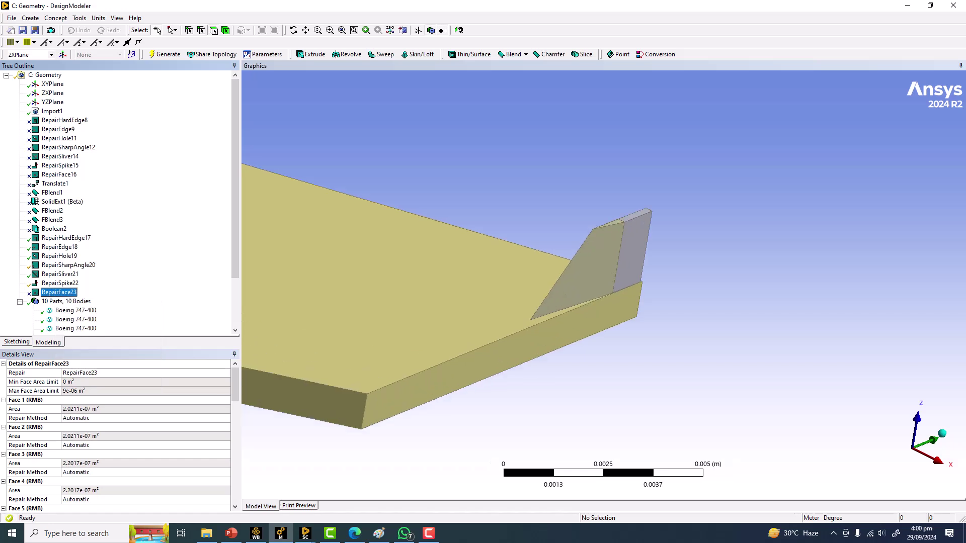
scroll(603, 285, "up", 1)
mouse_move(604, 285)
middle_mouse_down()
mouse_move(588, 290)
mouse_move(607, 307)
mouse_move(589, 295)
middle_mouse_up()
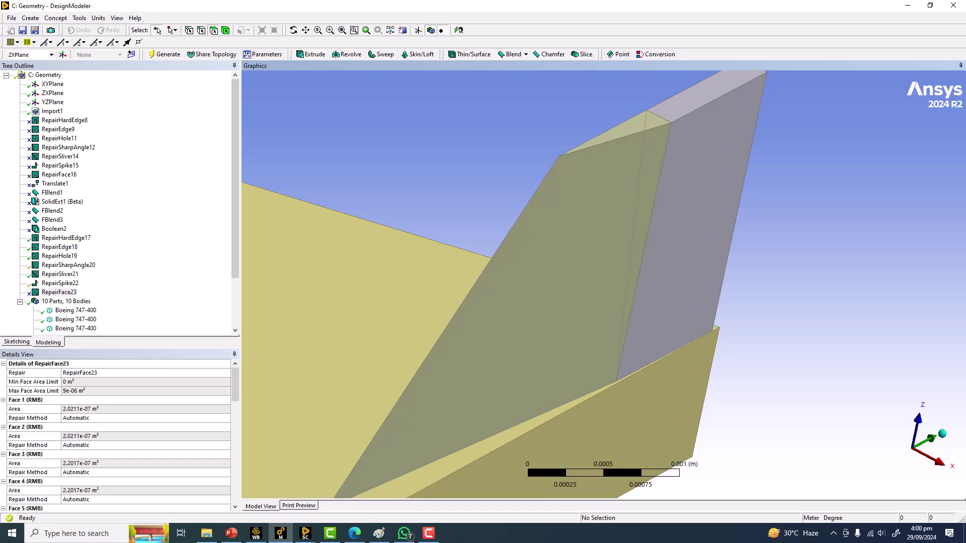
Unsuppress the newest Repair Faces feature and check the wing tip and the rest of the aircraft
scroll(604, 285, "down", 3)
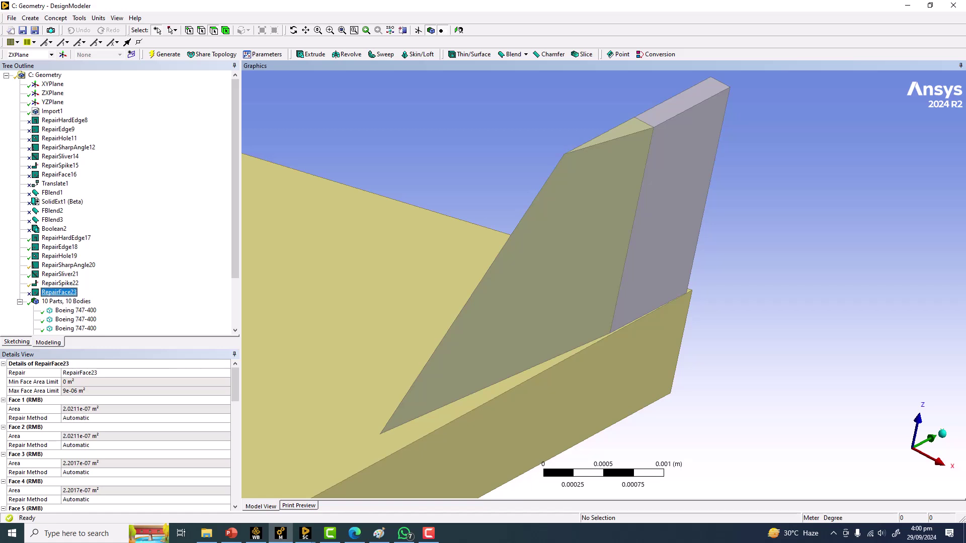
right_click(59, 290)
left_click(80, 320)
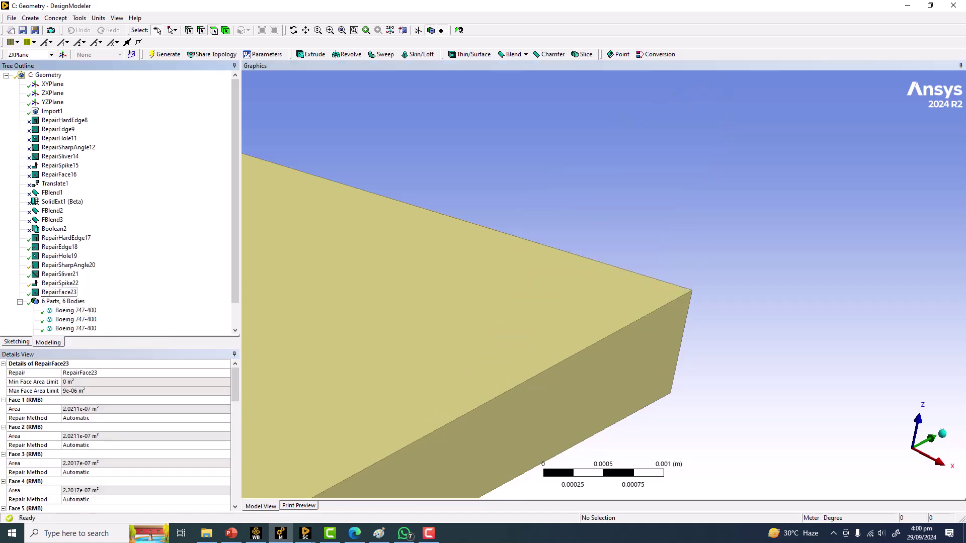
scroll(604, 285, "down", 10)
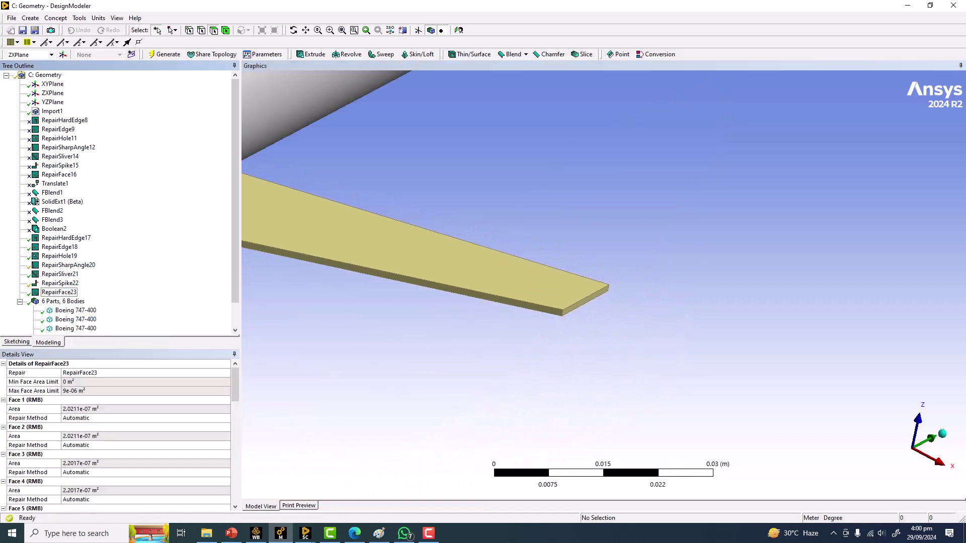
scroll(603, 286, "down", 5)
middle_click_drag(603, 286, 644, 277)
scroll(644, 276, "up", 1)
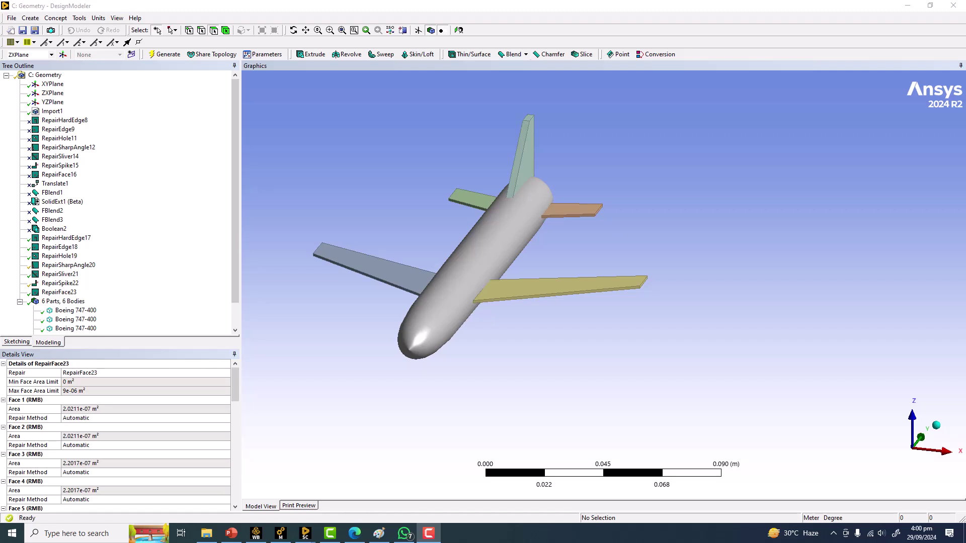
middle_click_drag(574, 282, 566, 302)
Add a Repair Bodies feature for the visible solid bodies, find faults with the default limits, and generate it with the Body Delete method
left_click(79, 17)
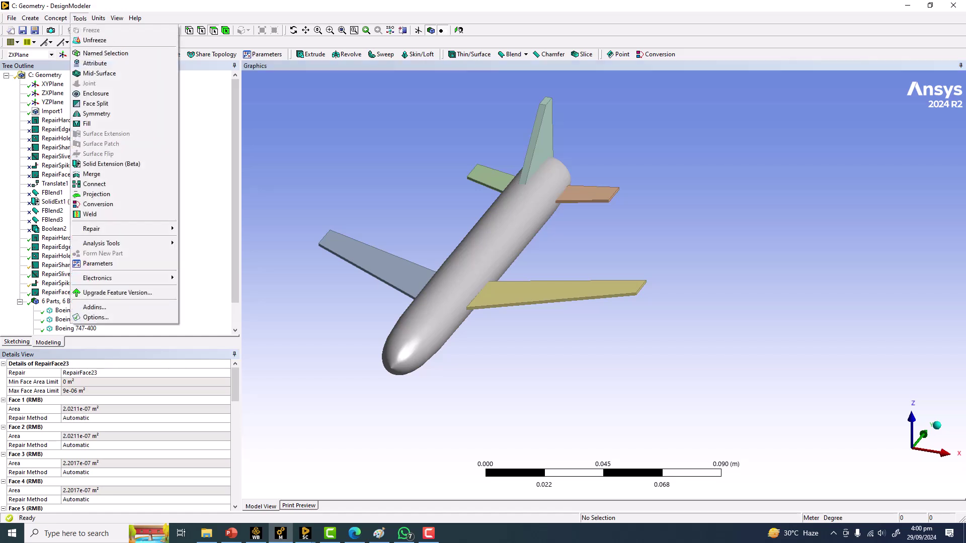
mouse_move(126, 228)
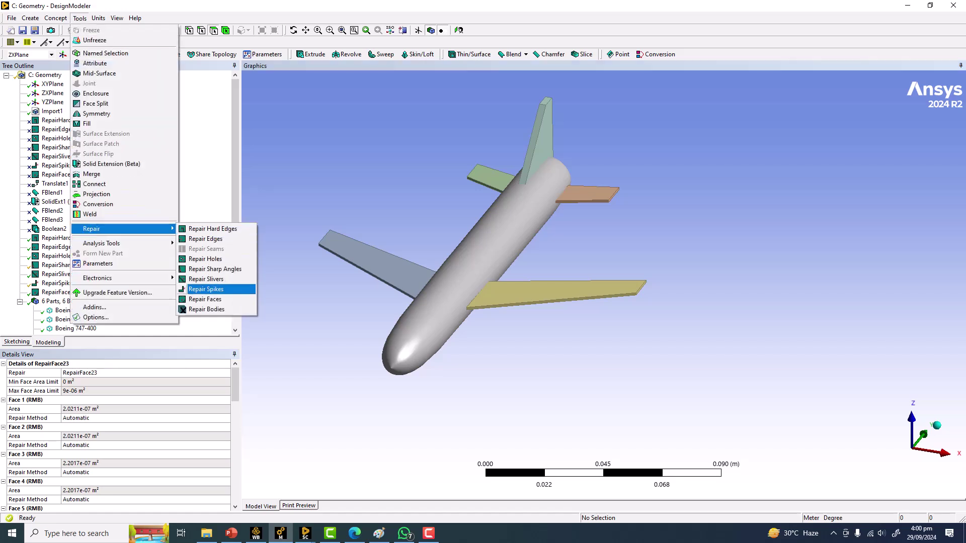
left_click(206, 309)
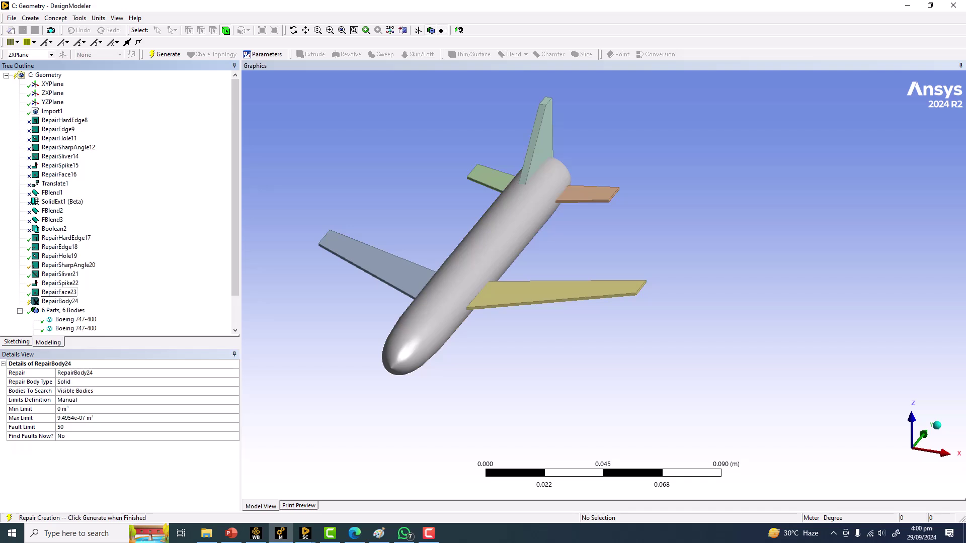
left_click(121, 427)
left_click(121, 437)
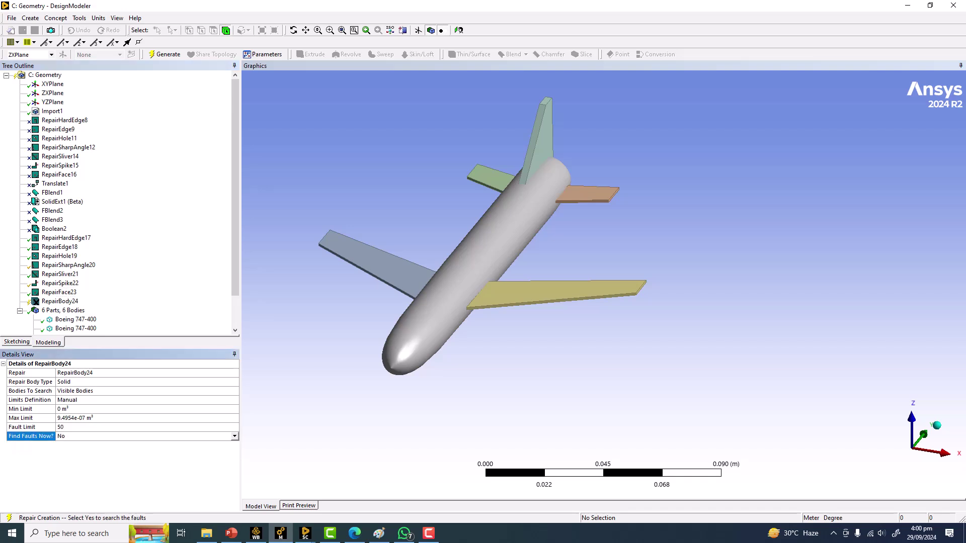
left_click(235, 437)
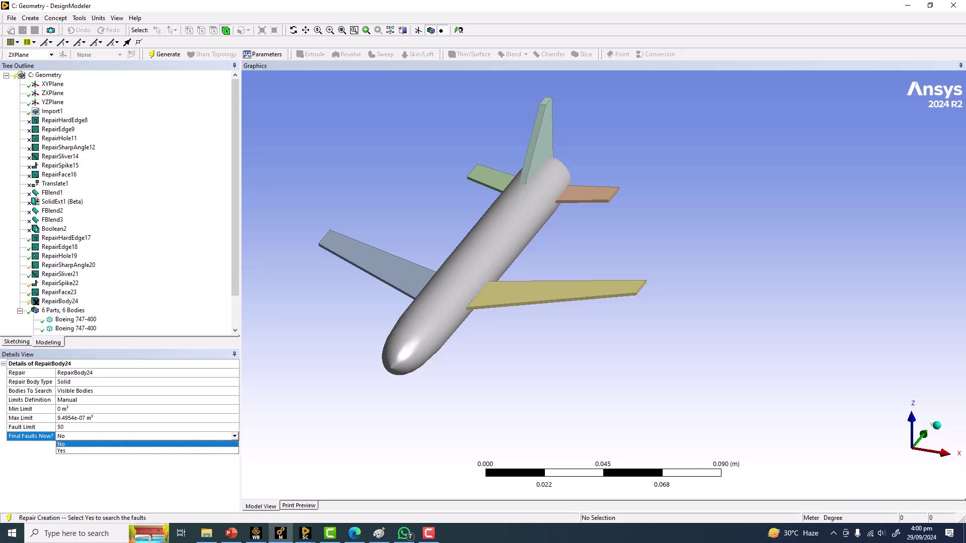
left_click(151, 451)
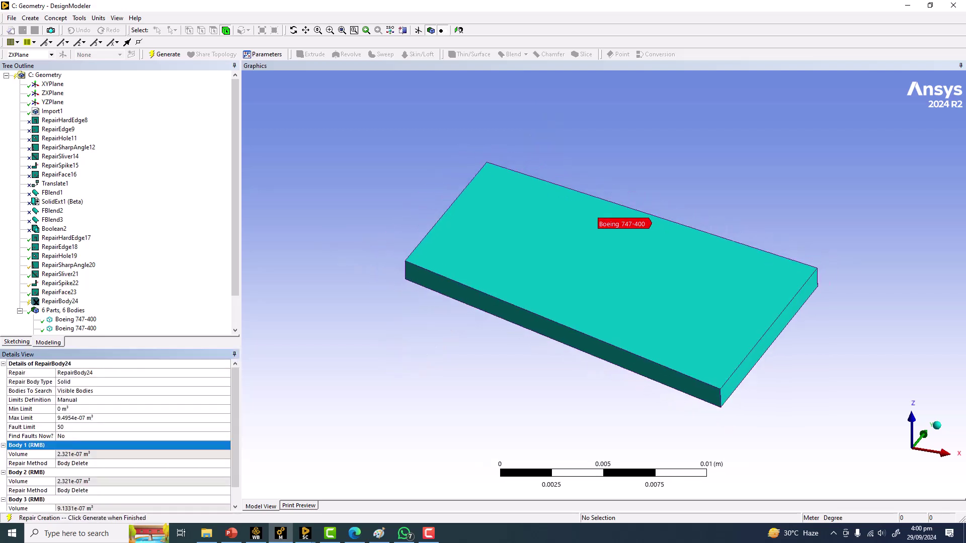
left_click(164, 54)
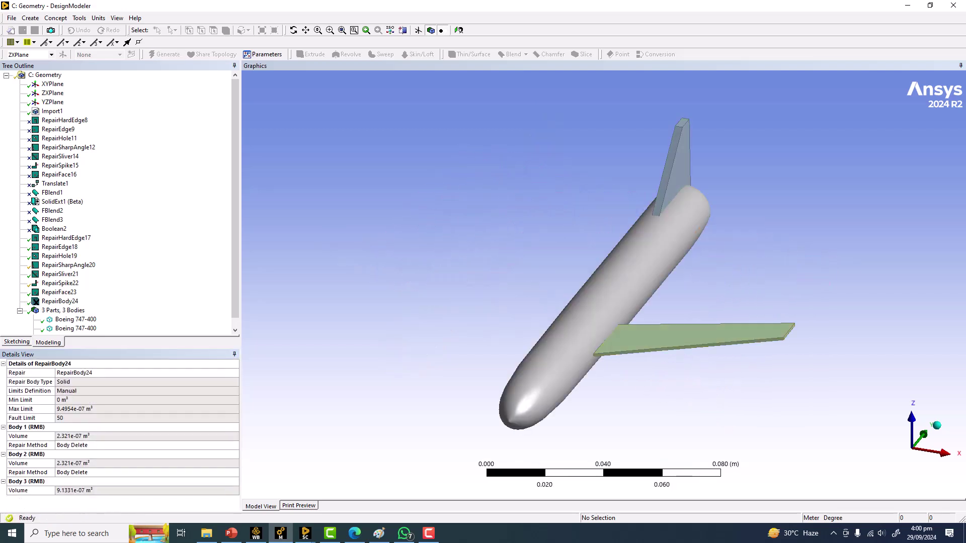
middle_click_drag(583, 312, 549, 256)
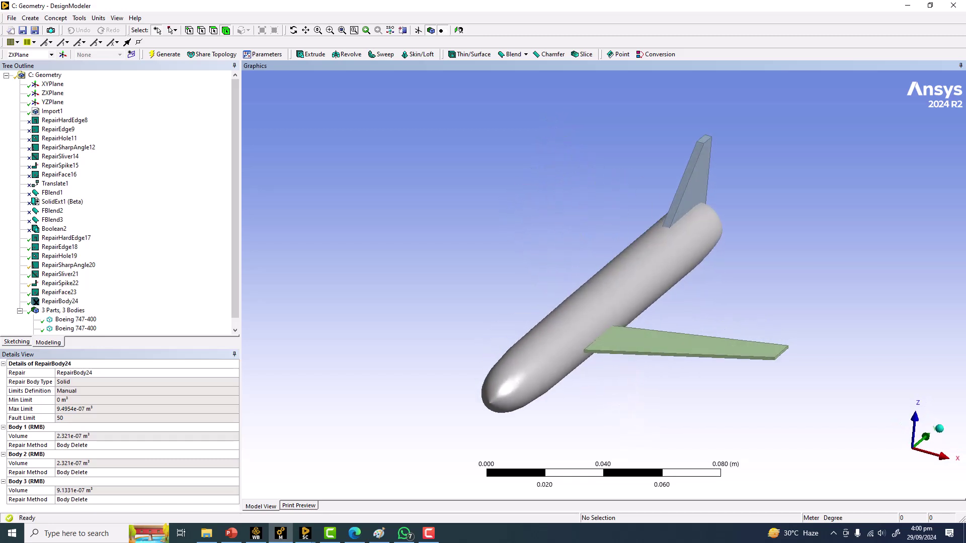
Suppress the new Repair Bodies feature to bring back the deleted wing and tailplane bodies
right_click(60, 301)
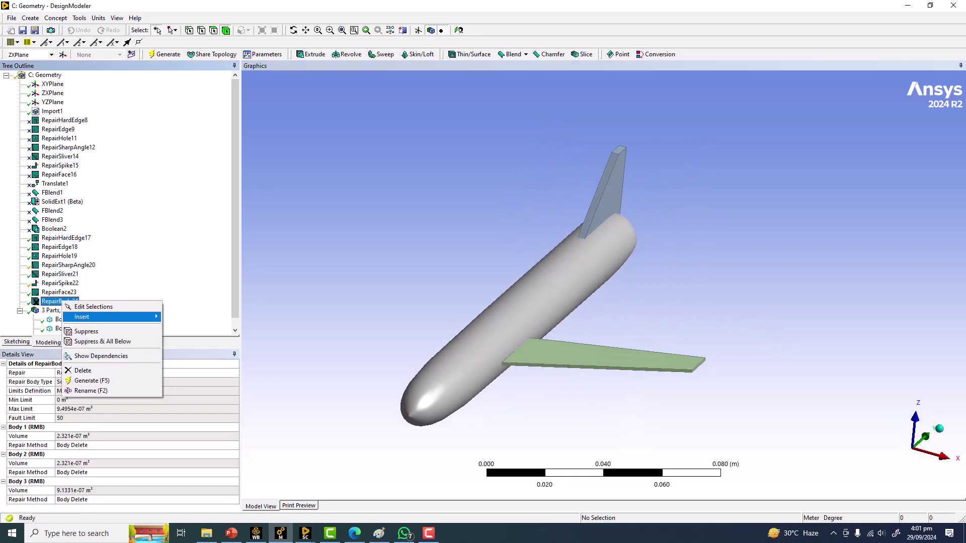
left_click(88, 331)
middle_click_drag(569, 332, 524, 305)
scroll(552, 297, "down", 2)
scroll(524, 306, "up", 2)
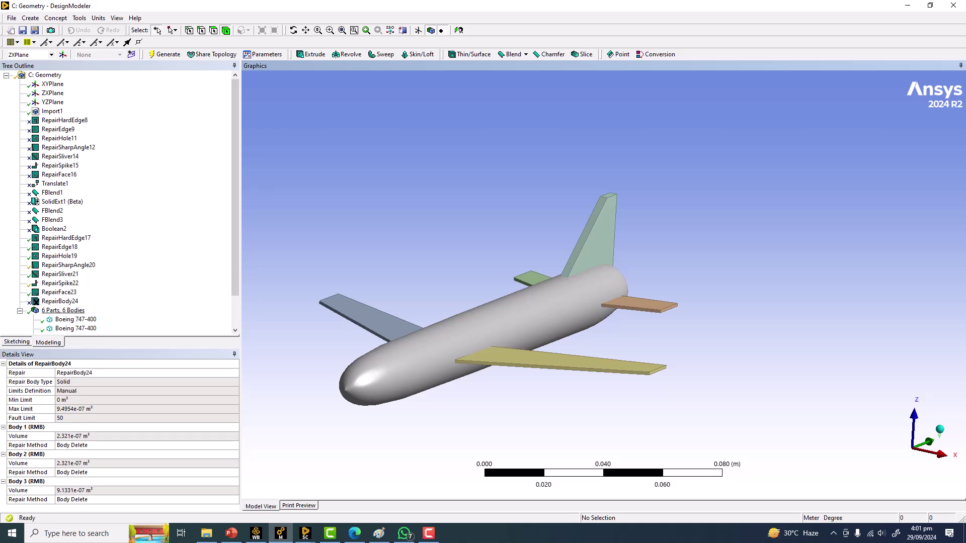
Examine the vertical tail fin and how its base, leading edge and trailing edge meet the rear fuselage
left_click(601, 238)
middle_click_drag(601, 238, 576, 237)
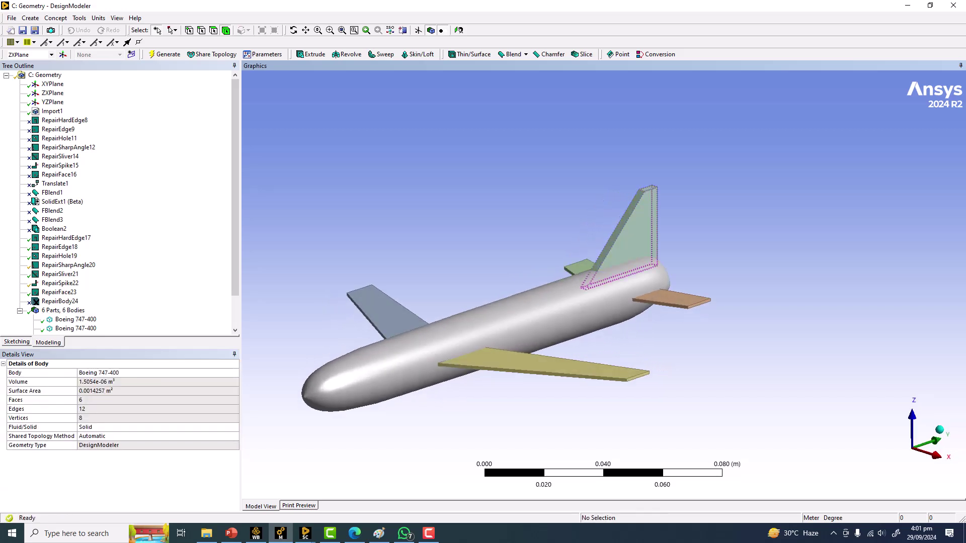
middle_click_drag(671, 299, 704, 300)
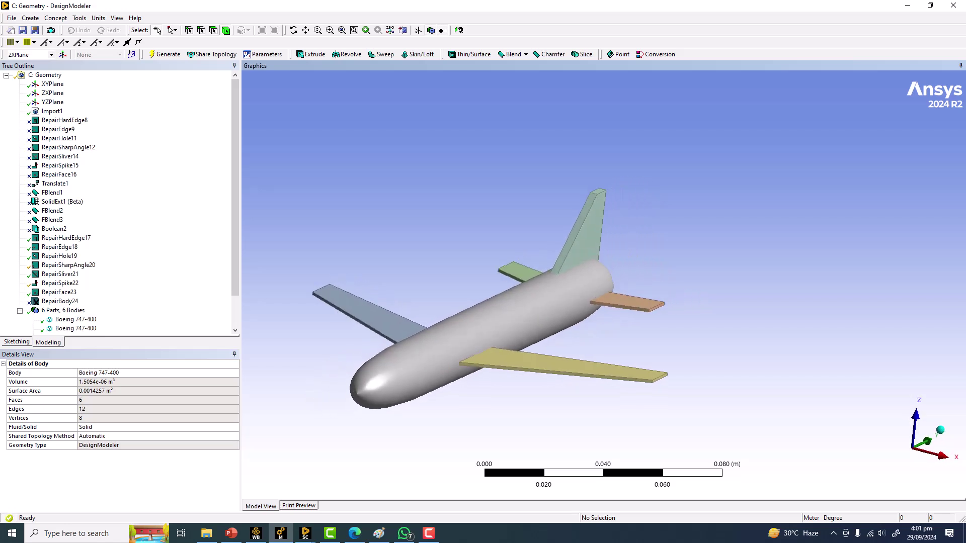
middle_click_drag(417, 334, 451, 334)
middle_click_drag(455, 276, 410, 277)
middle_click_drag(725, 267, 465, 351)
scroll(652, 263, "up", 5)
scroll(470, 295, "up", 4)
scroll(465, 350, "down", 2)
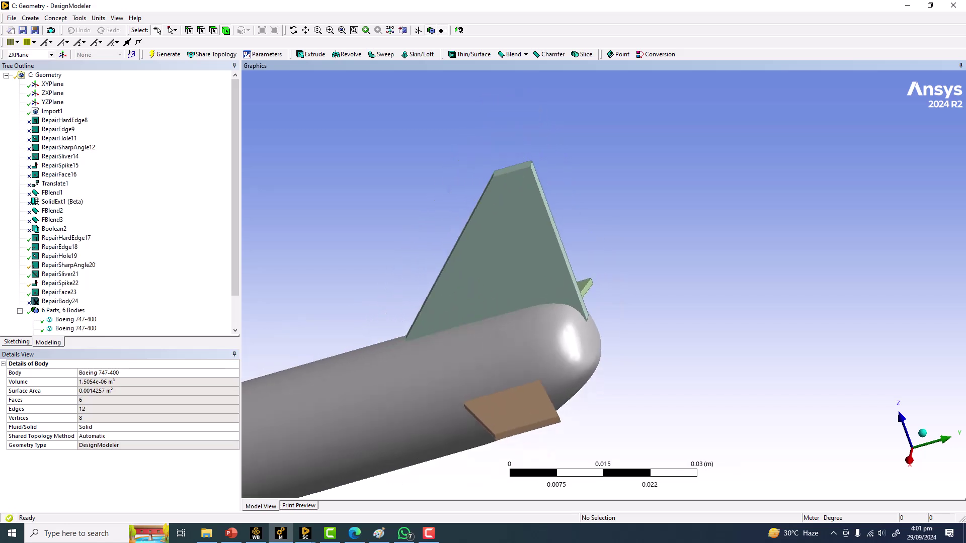
scroll(606, 274, "up", 3)
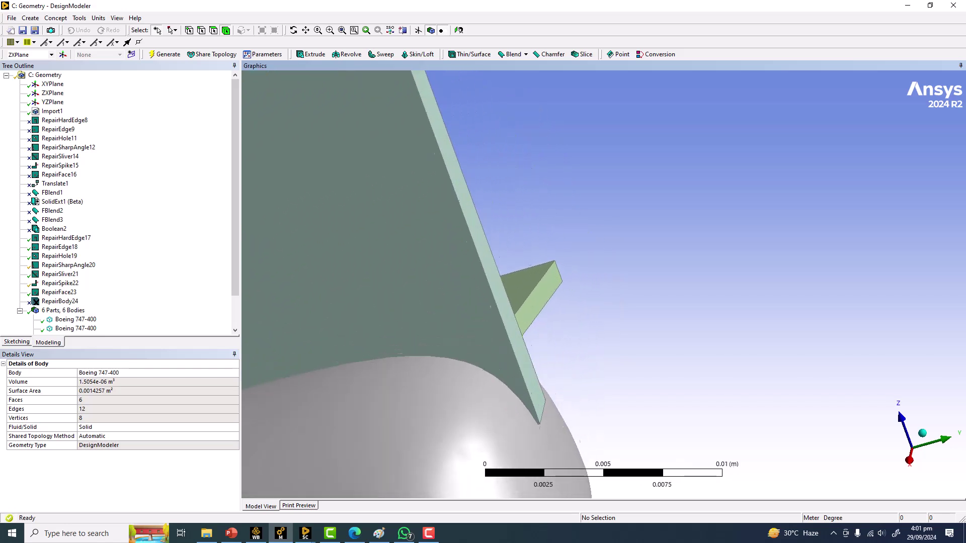
scroll(604, 282, "up", 3)
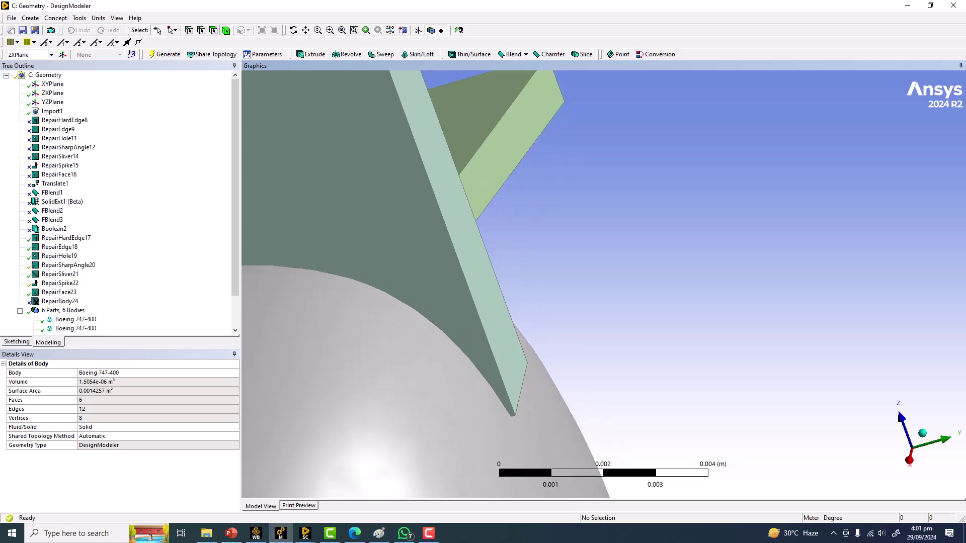
scroll(603, 284, "down", 2)
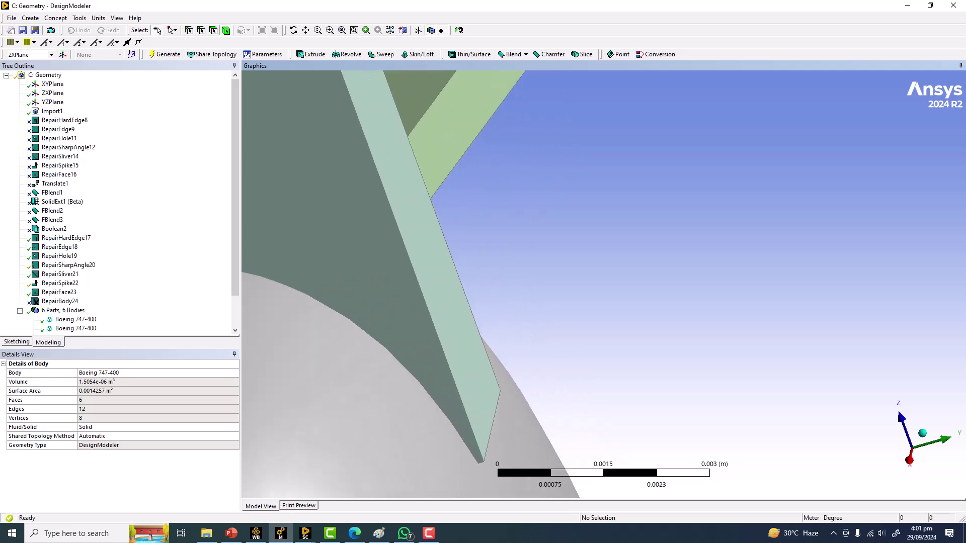
scroll(604, 282, "down", 6)
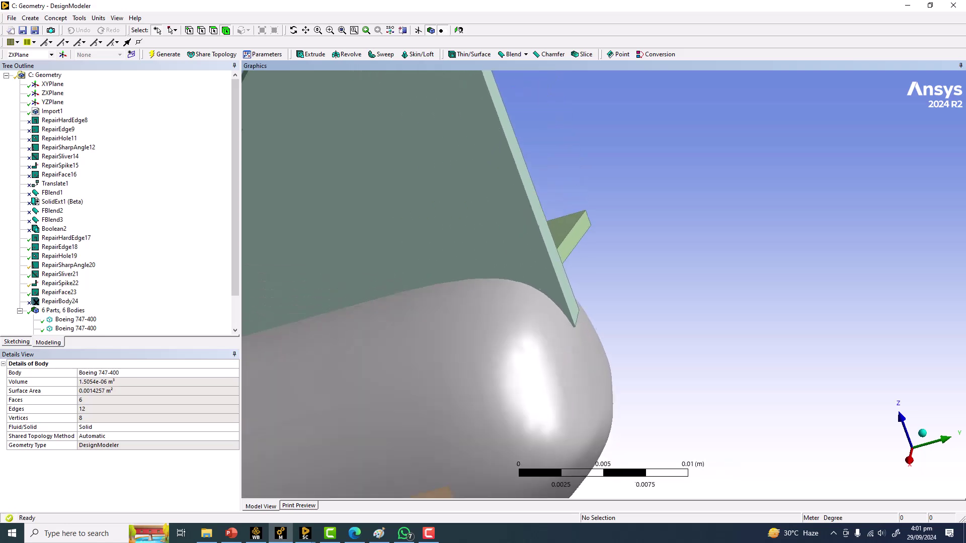
middle_click_drag(604, 281, 586, 299)
scroll(604, 302, "up", 4)
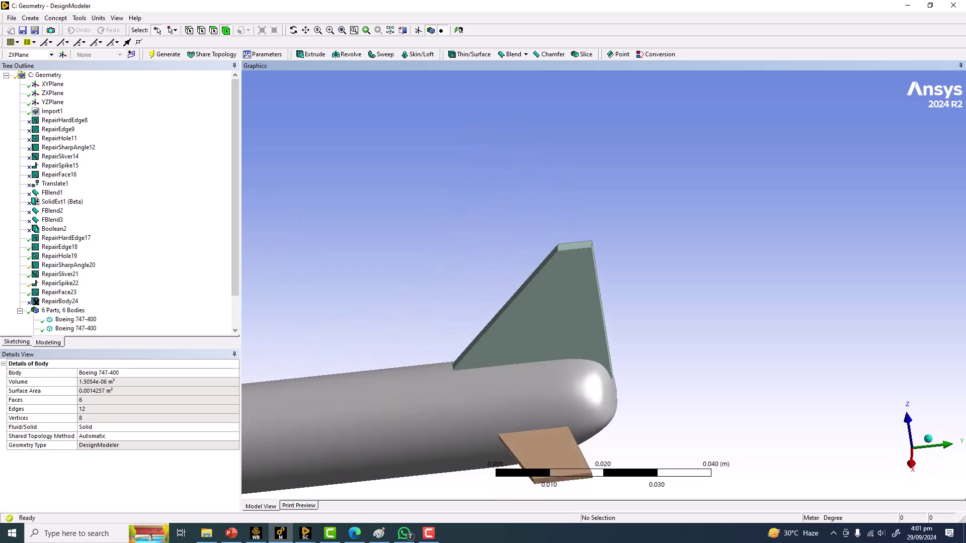
scroll(604, 302, "up", 2)
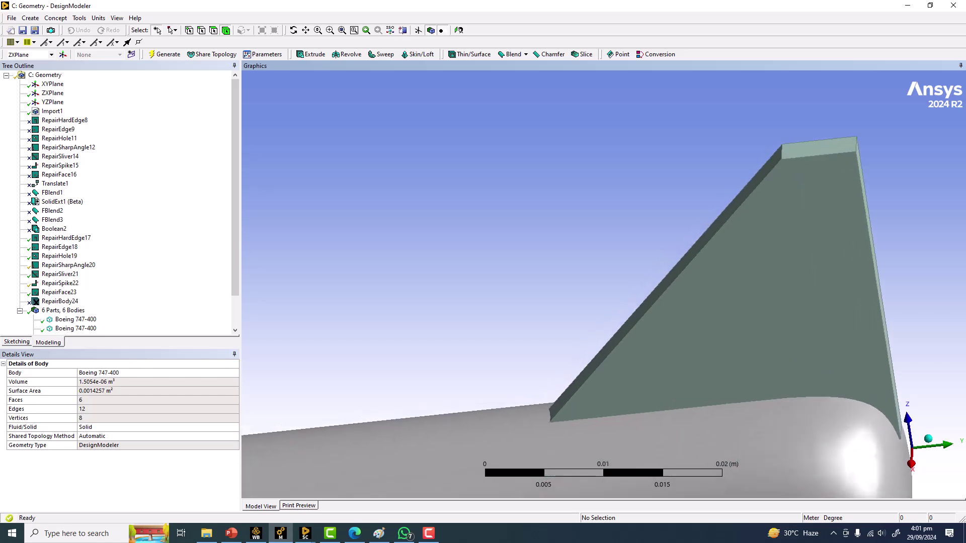
scroll(603, 301, "up", 1)
mouse_move(604, 302)
middle_mouse_down()
mouse_move(638, 295)
mouse_move(602, 306)
middle_mouse_up()
scroll(603, 302, "down", 3)
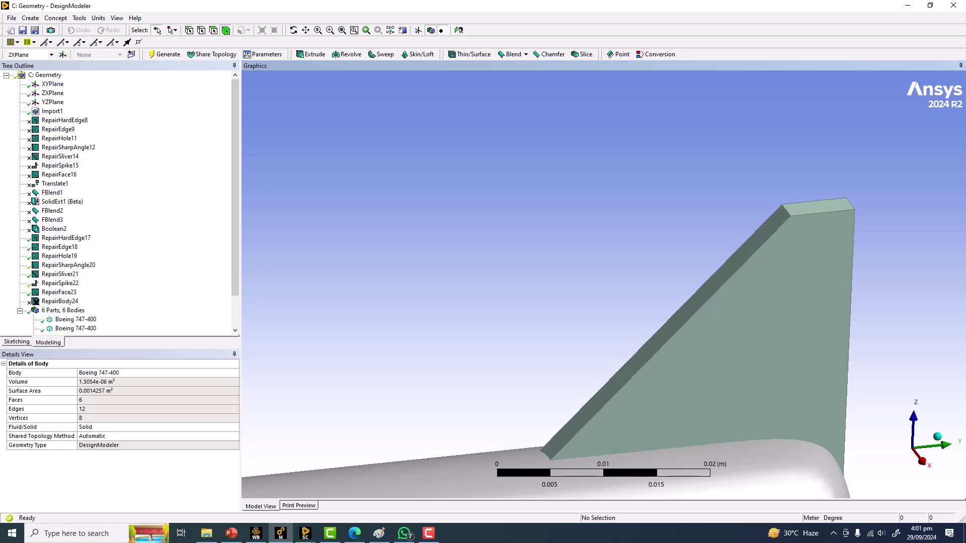
scroll(528, 211, "down", 6)
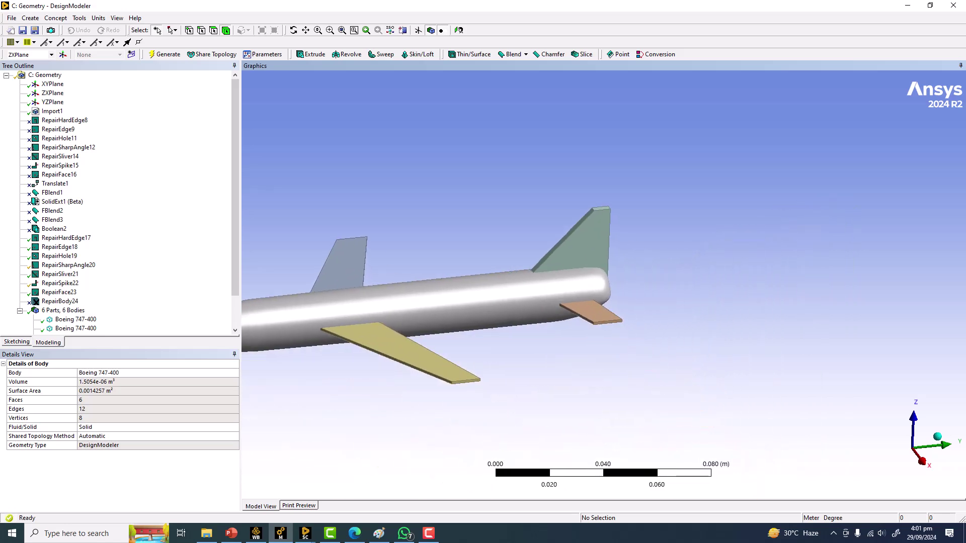
Set up a Translate body transformation for the vertical tail fin, using the ZXPlane normal as its direction
left_click(30, 18)
left_click(11, 18)
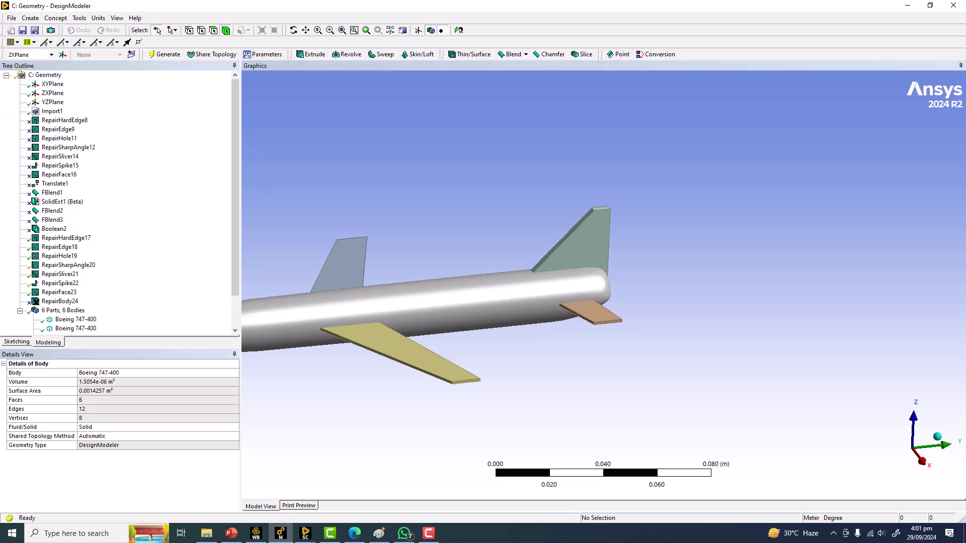
left_click(30, 17)
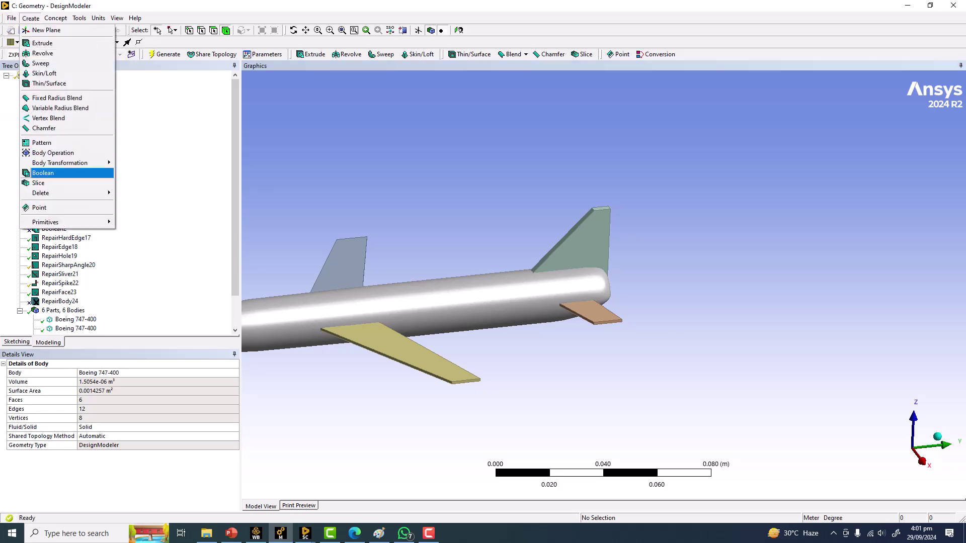
mouse_move(65, 162)
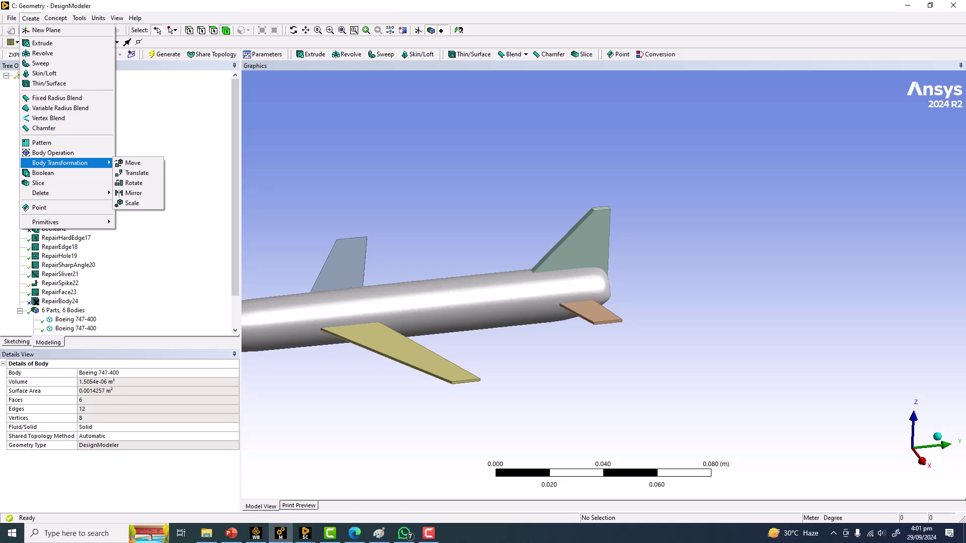
left_click(137, 173)
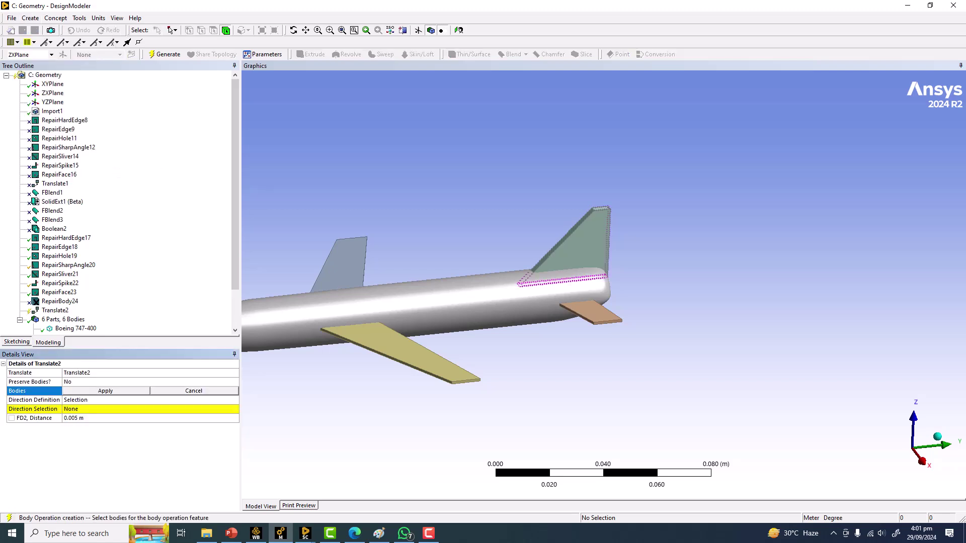
left_click(589, 241)
left_click(105, 391)
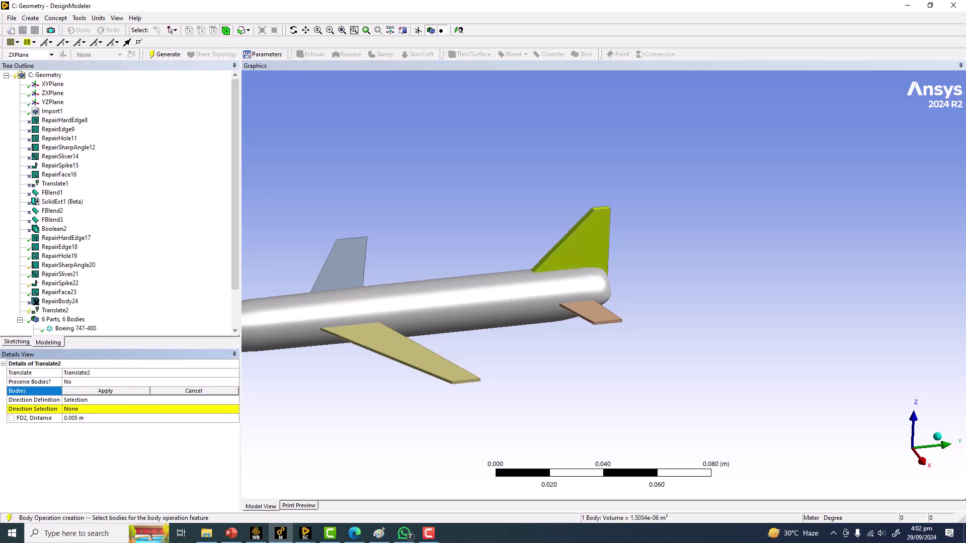
left_click(101, 418)
left_click(100, 409)
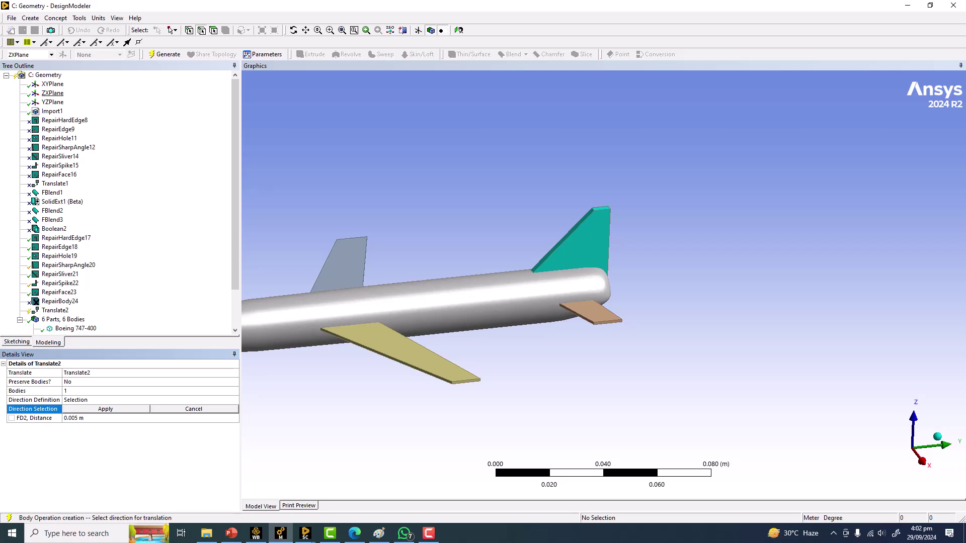
left_click(53, 93)
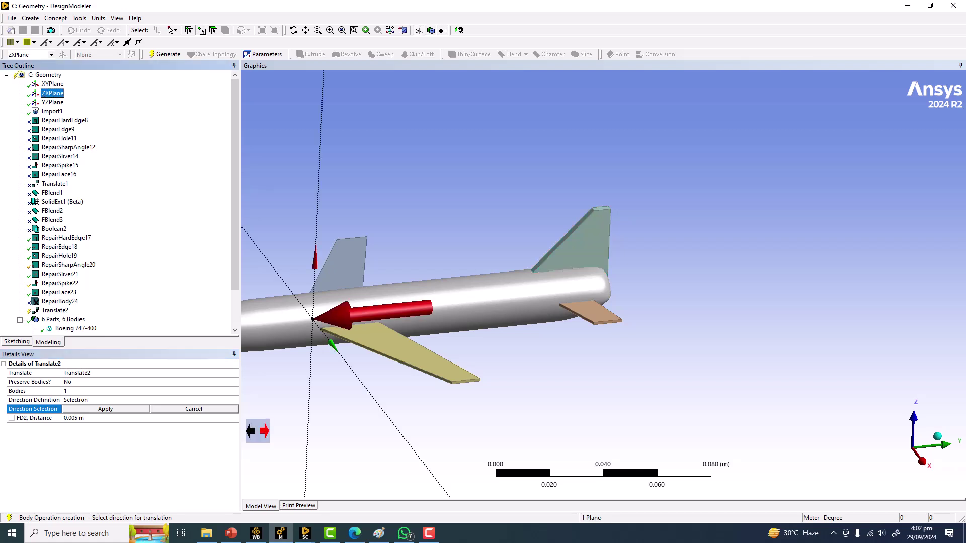
left_click(105, 409)
Generate the tail fin's translation with a distance of 0.005 m and check how its base meets the rear fuselage
mouse_move(427, 360)
middle_mouse_down()
mouse_move(403, 342)
mouse_move(377, 357)
mouse_move(420, 343)
middle_mouse_up()
scroll(378, 357, "up", 4)
scroll(467, 284, "up", 1)
scroll(830, 226, "up", 3)
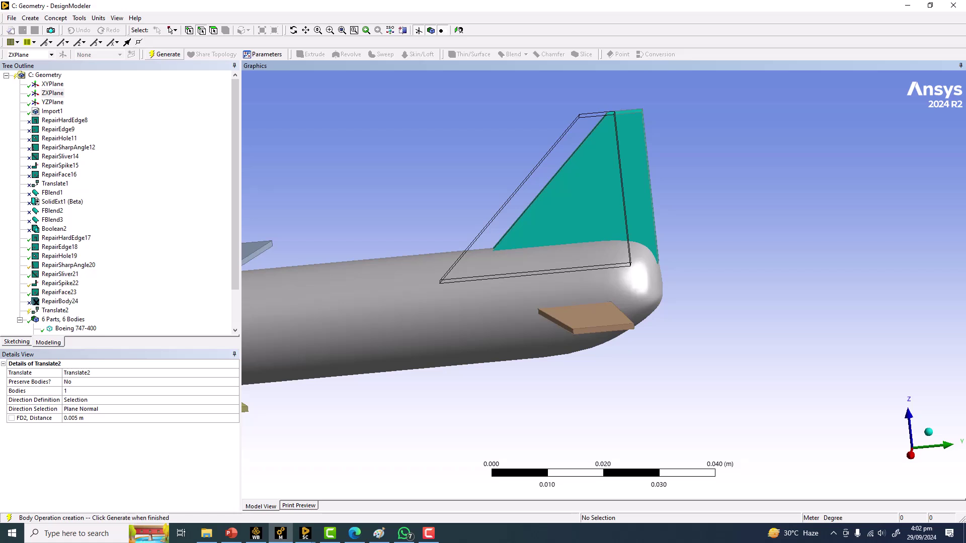
left_click(165, 55)
middle_click_drag(669, 236, 685, 287)
scroll(621, 281, "up", 2)
scroll(621, 282, "up", 4)
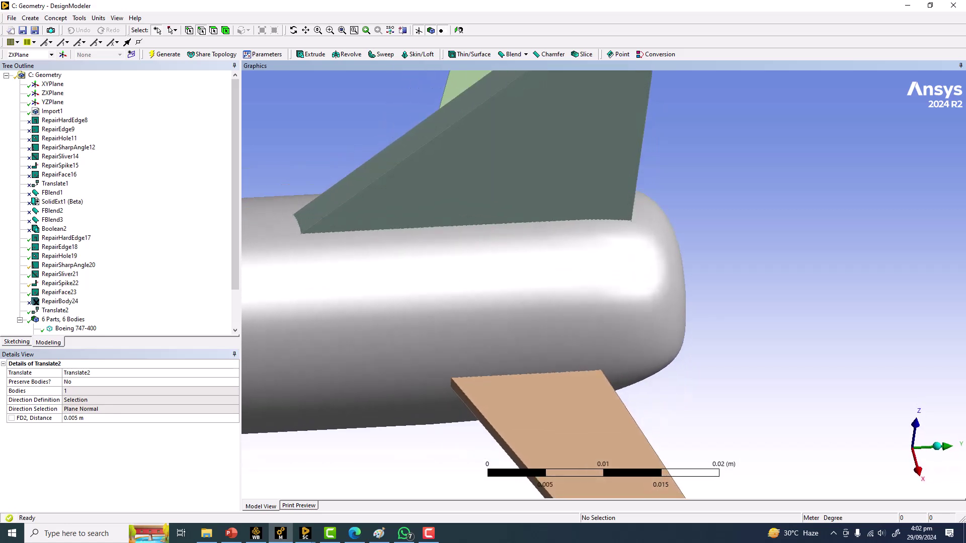
scroll(685, 286, "down", 4)
scroll(603, 285, "down", 4)
scroll(61, 266, "down", 2)
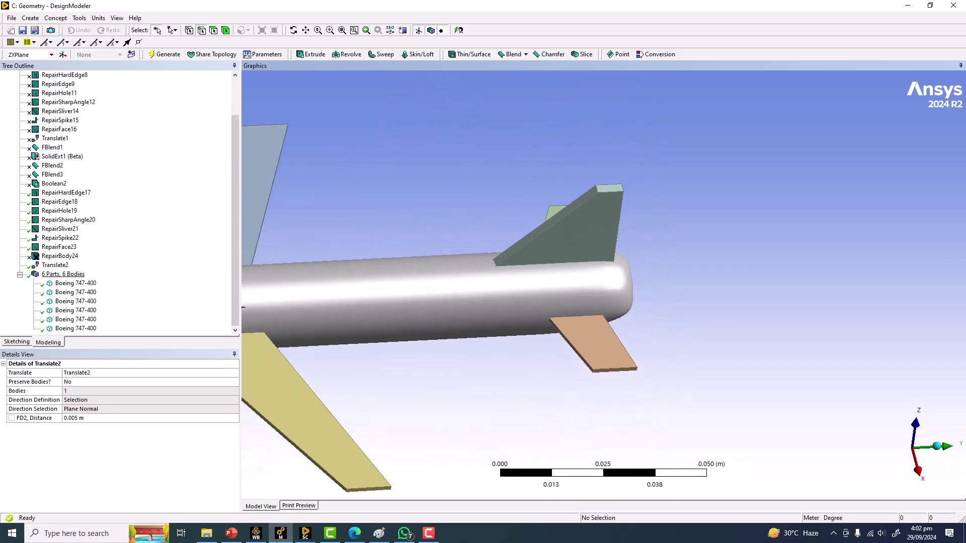
Hide the fuselage body so the inner ends of the wings and tailplanes are exposed
left_click(76, 283)
right_click(80, 278)
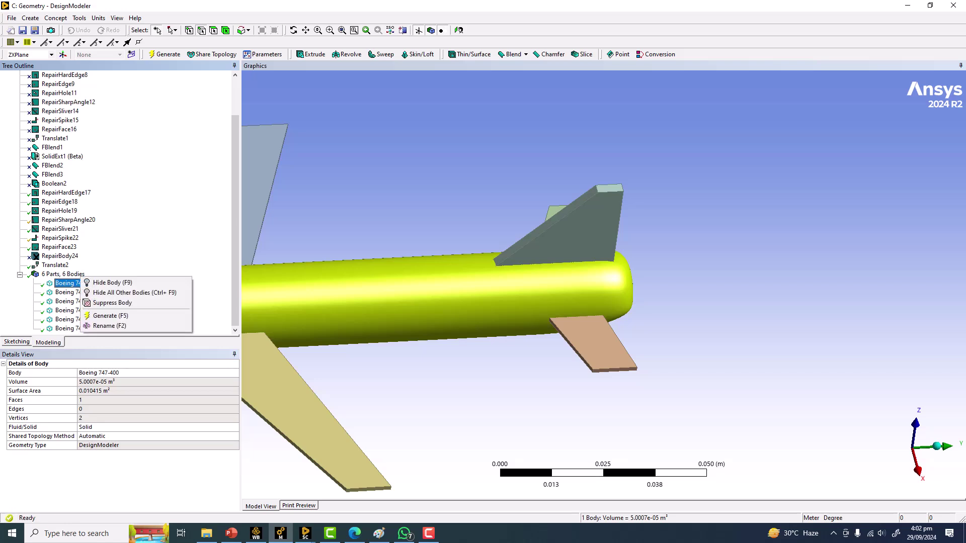
left_click(100, 283)
mouse_move(243, 307)
middle_mouse_down()
mouse_move(384, 291)
mouse_move(247, 304)
middle_mouse_up()
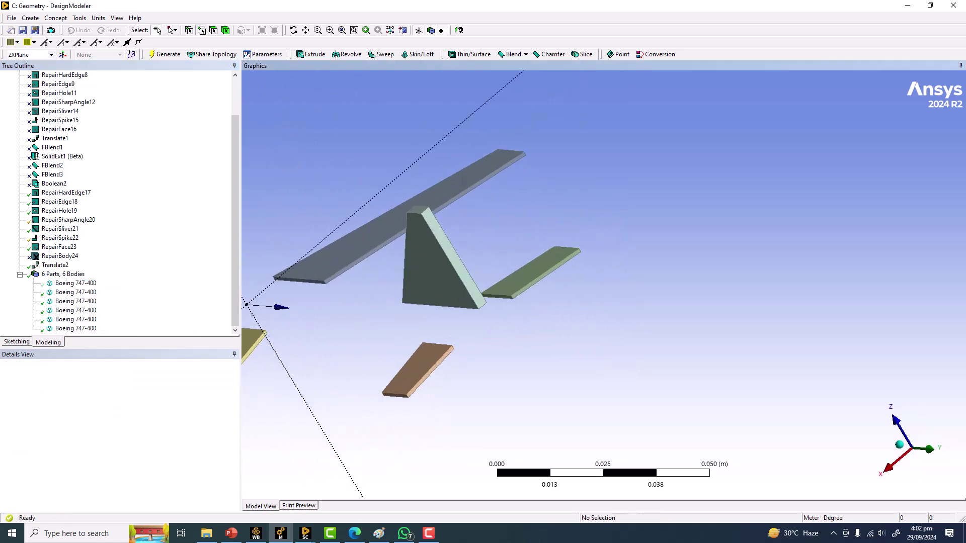
Start a Solid Extension and select the root end faces of both horizontal tailplanes
left_click(80, 18)
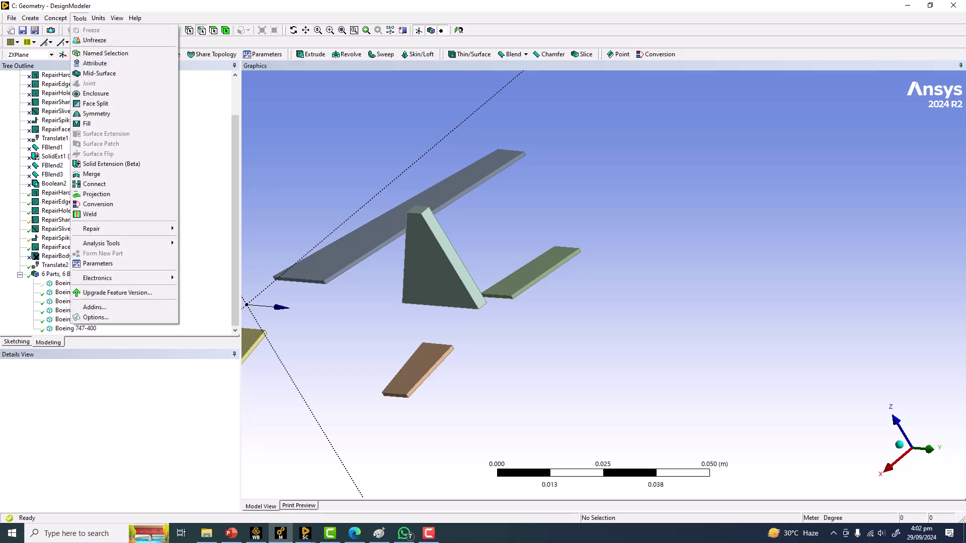
left_click(111, 164)
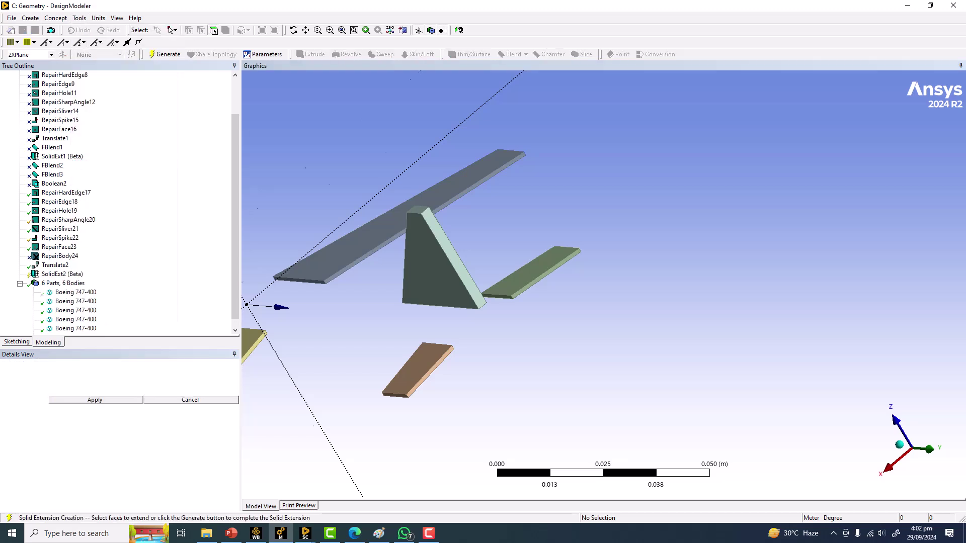
scroll(594, 286, "up", 3)
scroll(594, 285, "up", 1)
middle_click_drag(413, 307, 603, 269, "ctrl")
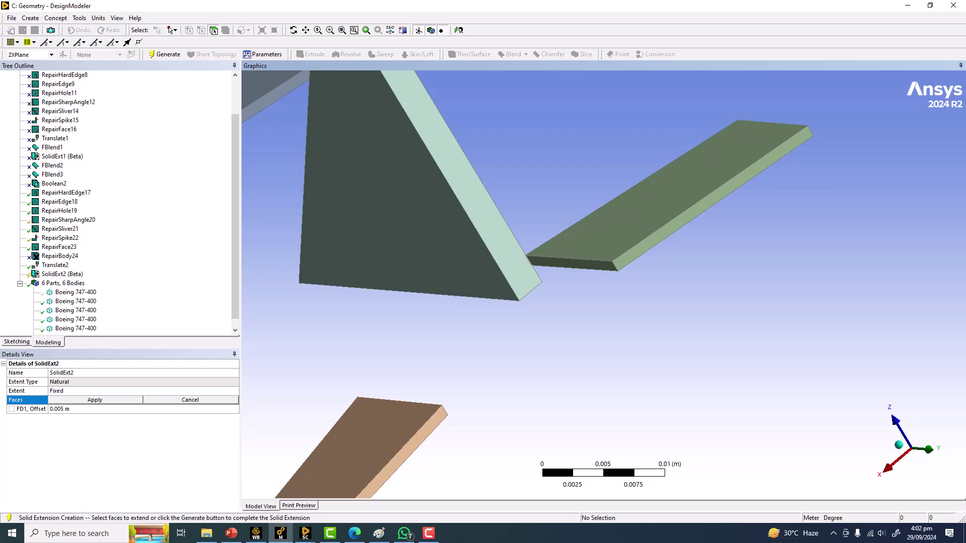
left_click(575, 264)
middle_click_drag(574, 264, 844, 187)
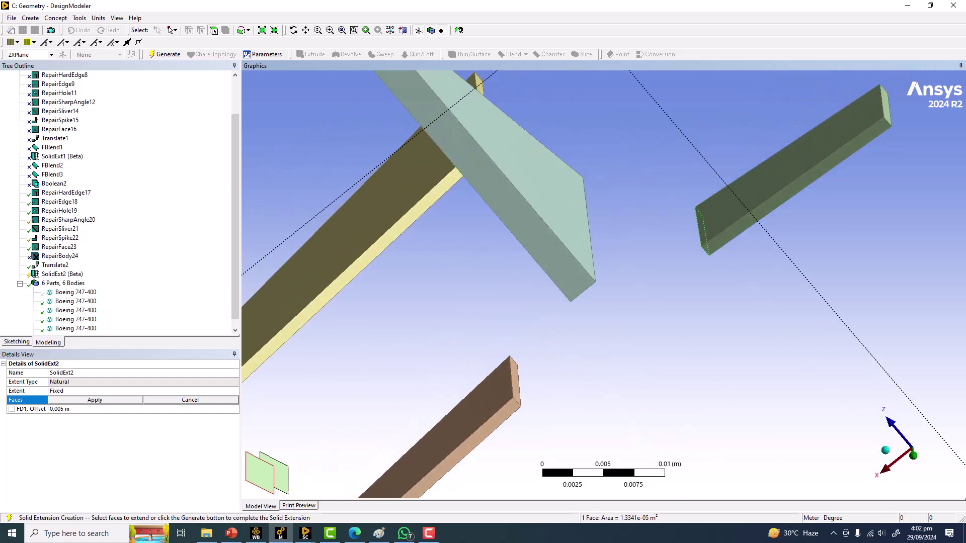
left_click(515, 381, "ctrl")
Add the root end faces of both main wings and apply the four faces to the Solid Extension
scroll(516, 380, "down", 5)
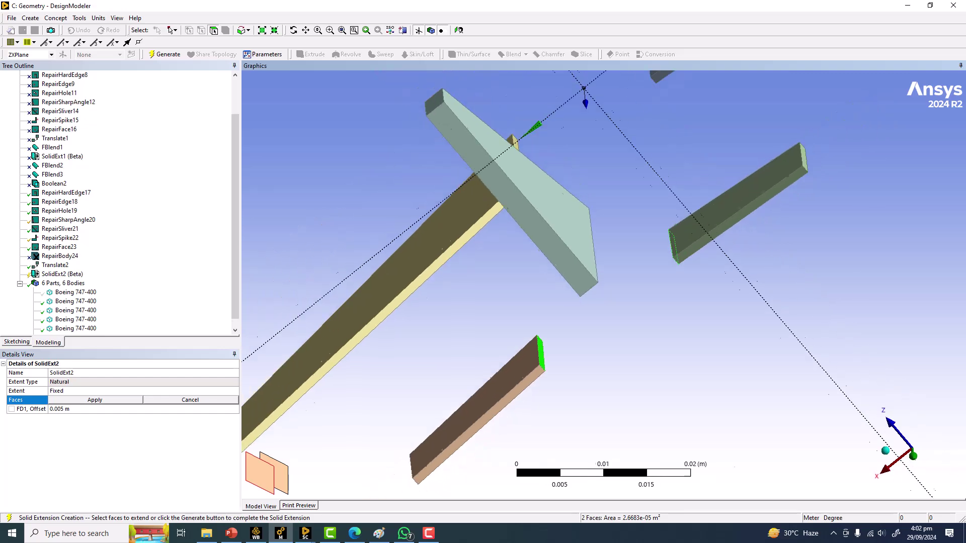
middle_click_drag(516, 381, 628, 348)
scroll(613, 298, "up", 5)
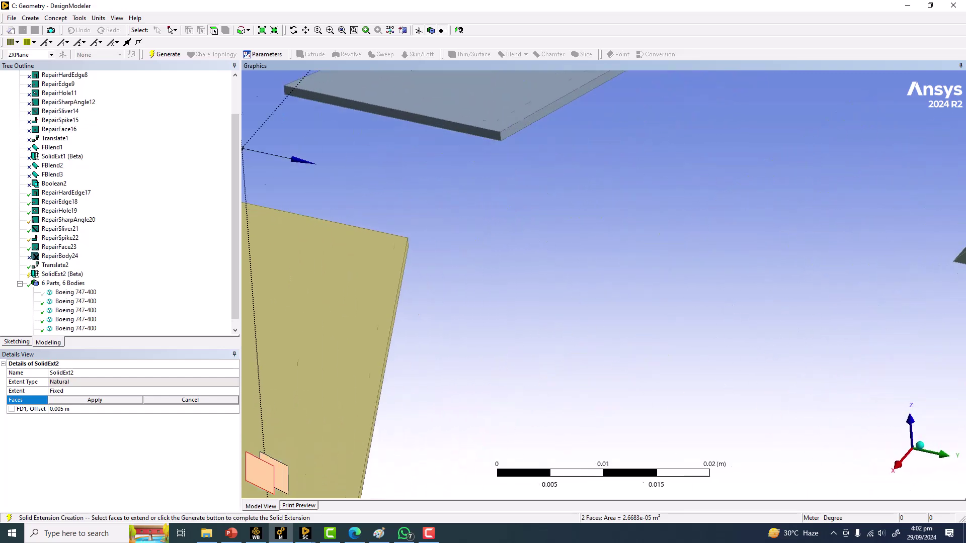
left_click(443, 108, "ctrl")
middle_click_drag(443, 107, 550, 145)
scroll(550, 145, "up", 2)
scroll(483, 171, "up", 1)
left_click(469, 171, "ctrl")
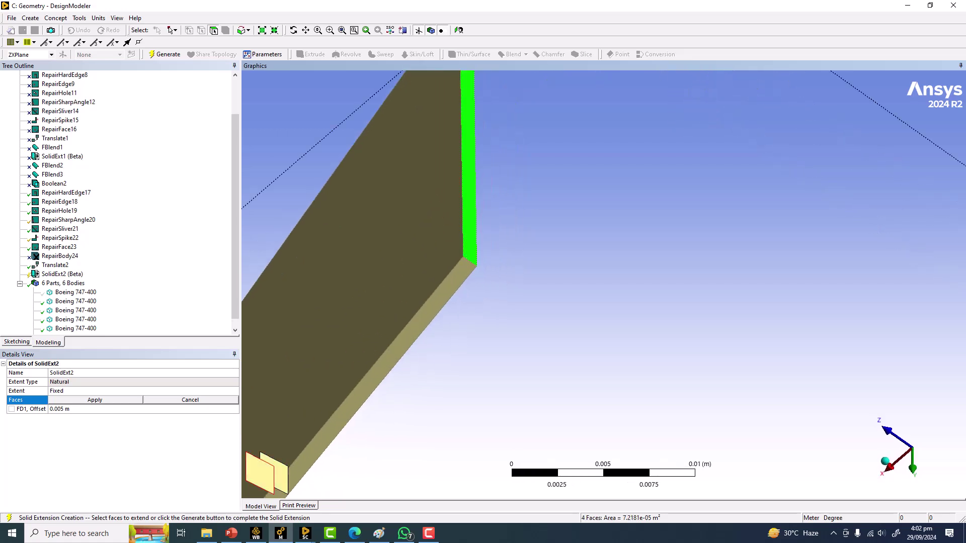
scroll(469, 171, "down", 6)
left_click(95, 400)
Generate the Solid Extension with an offset of 0.01 m and check the extended wings and tailplanes
left_click(94, 409)
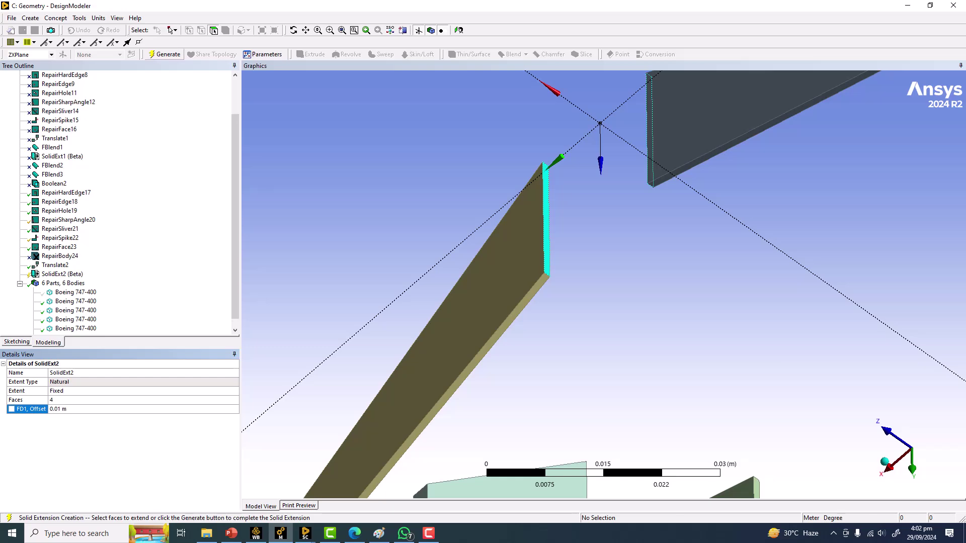
left_click(165, 54)
scroll(601, 284, "down", 6)
middle_click_drag(568, 291, 634, 187)
scroll(604, 285, "down", 1)
scroll(603, 284, "up", 3)
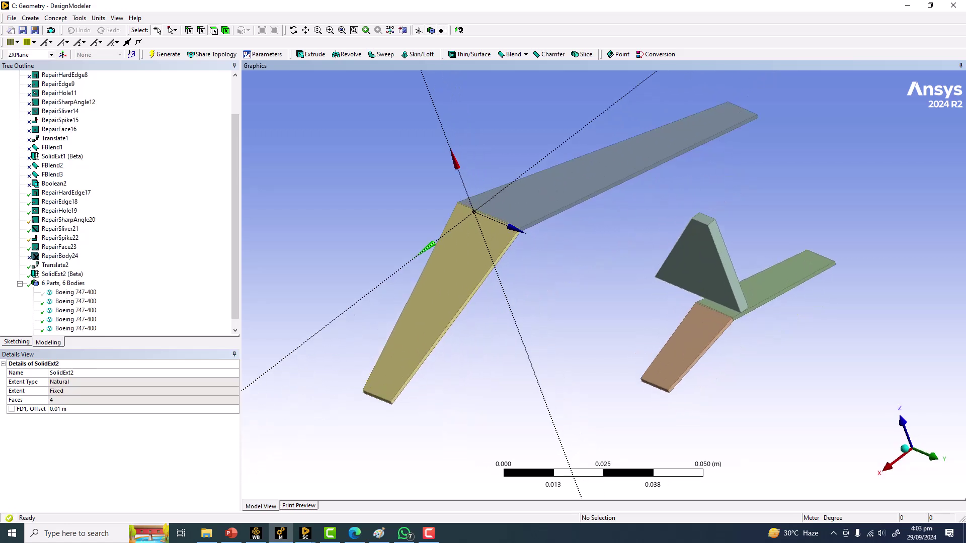
Set the Solid Extension's offset to 0.005 m and regenerate the wings and tailplanes
left_click(76, 409)
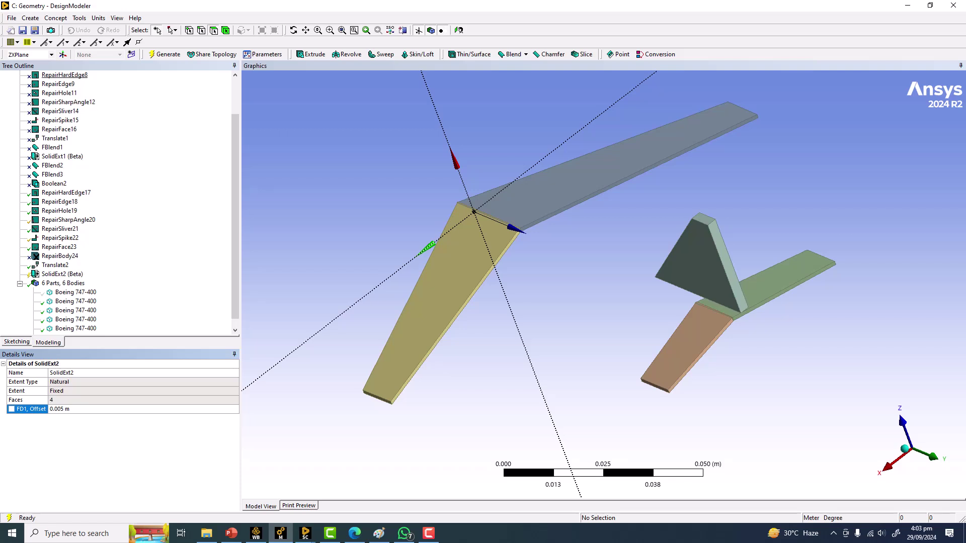
left_click(165, 54)
middle_click_drag(604, 282, 574, 297)
Show the fuselage body to check how the extended wings and tailplanes meet it, and hide it again
left_click(75, 292)
right_click(76, 293)
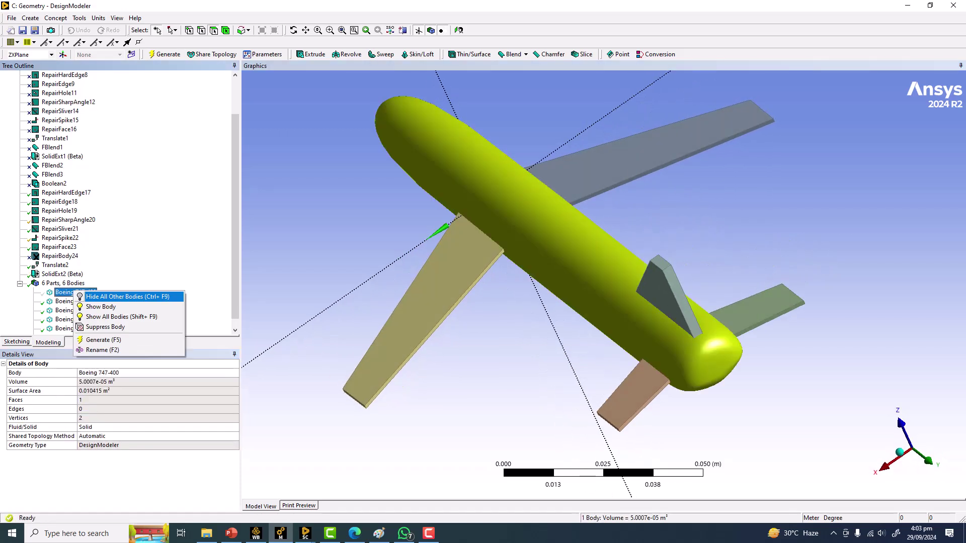
left_click(101, 306)
middle_click_drag(434, 338, 500, 297)
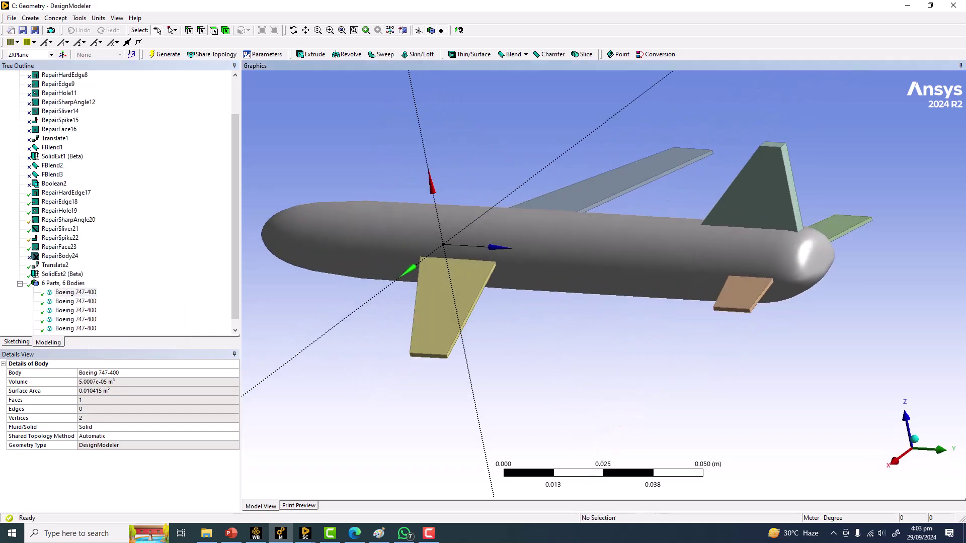
left_click(76, 292)
right_click(73, 292)
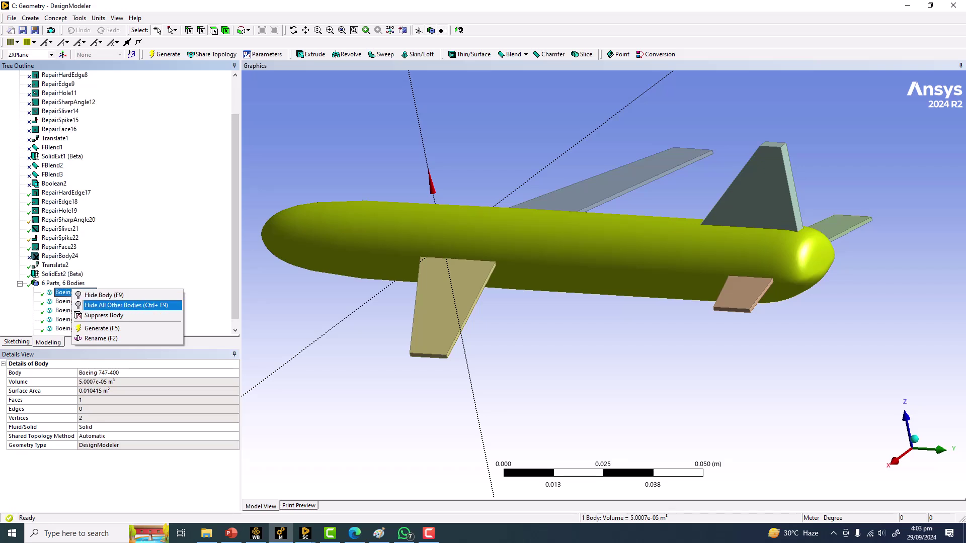
left_click(103, 295)
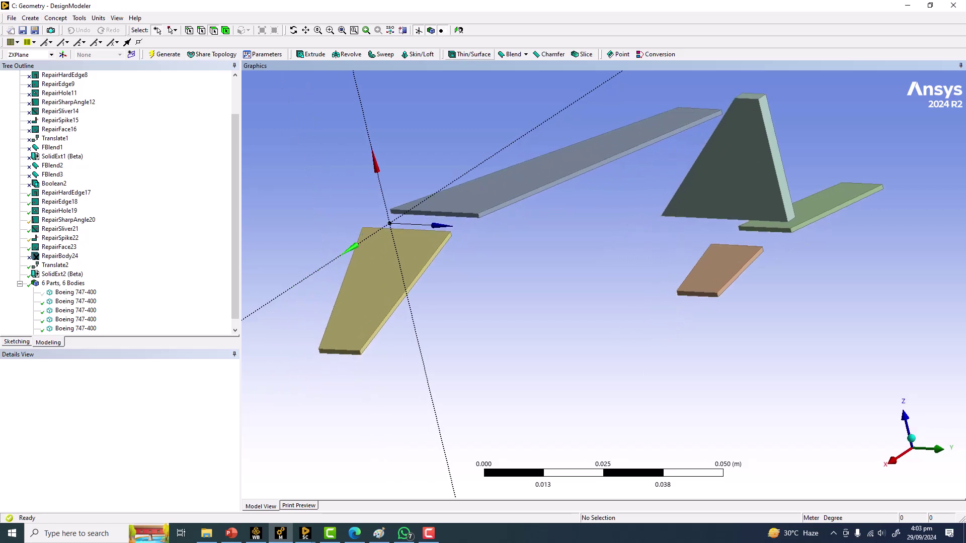
Create a Fixed Radius Blend and set the selection filter to faces
left_click(526, 55)
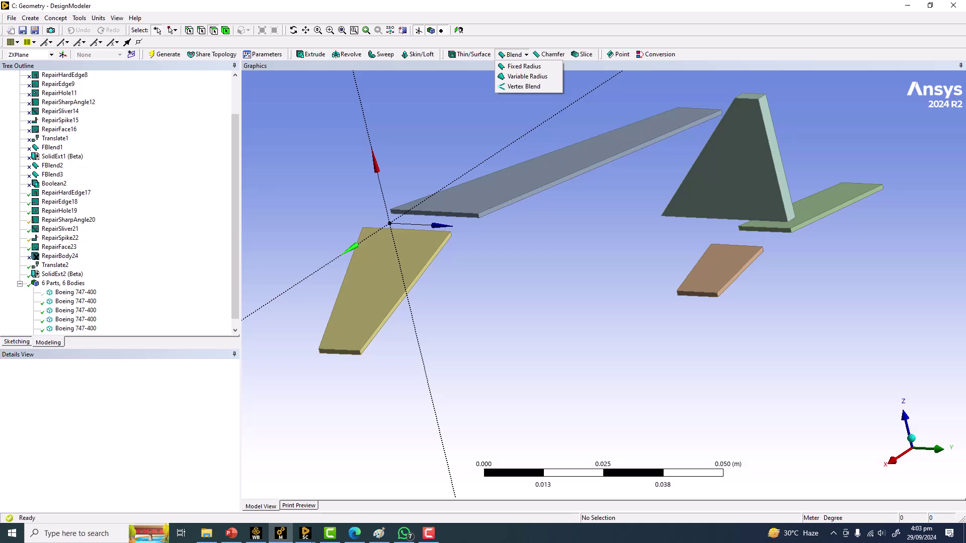
left_click(30, 19)
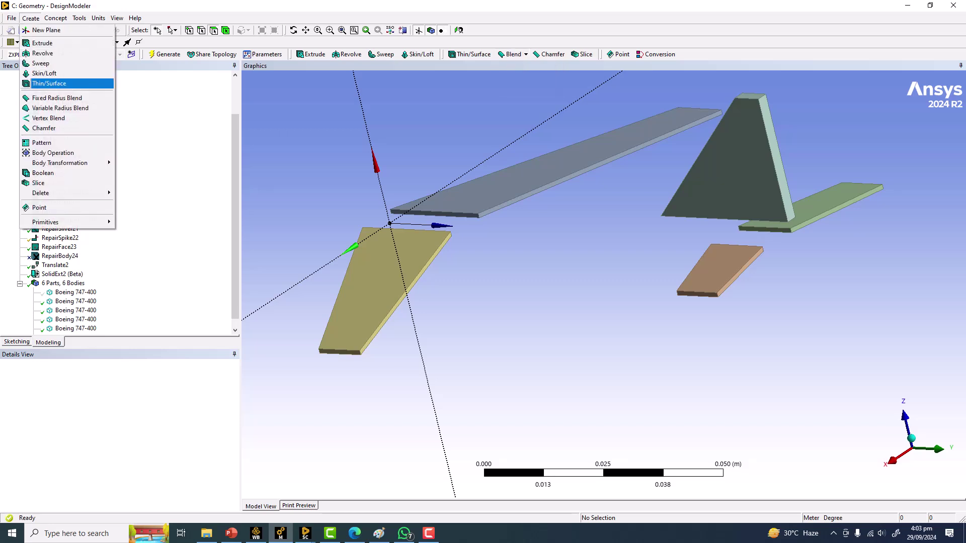
left_click(56, 97)
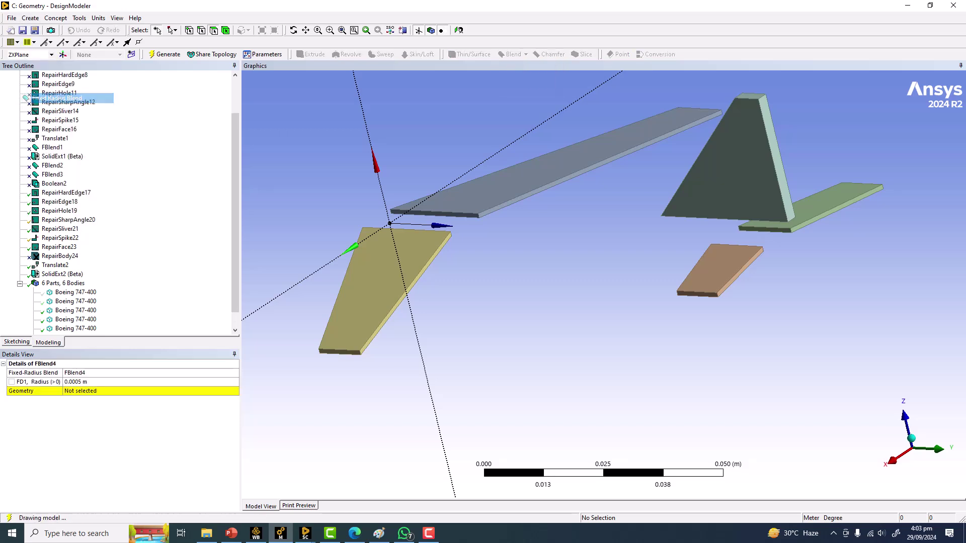
scroll(604, 284, "up", 3)
left_click(214, 30)
middle_click_drag(483, 282, 548, 269)
scroll(604, 284, "up", 3)
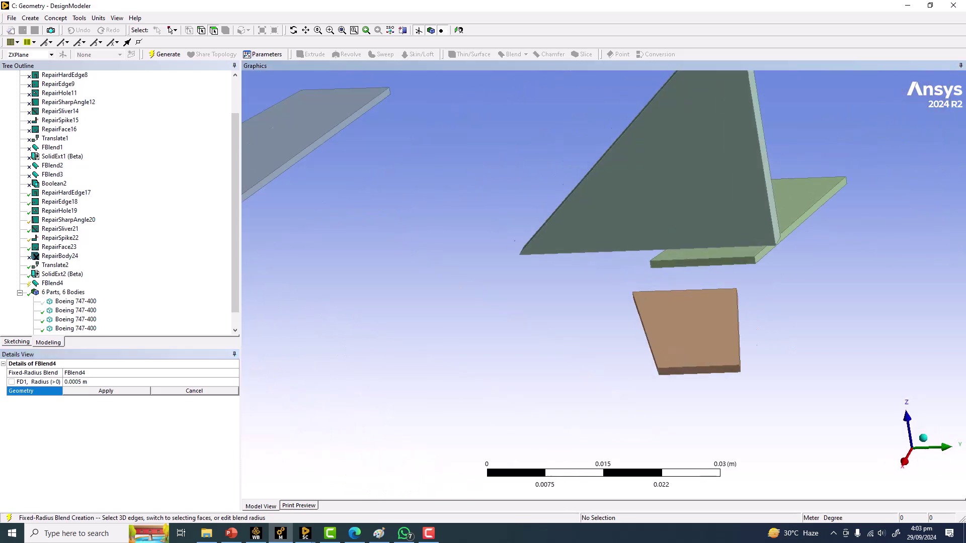
Examine the thin edge faces of the main wing up close and compare them with the surrounding bodies
middle_click_drag(604, 284, 449, 253)
scroll(603, 284, "up", 1)
scroll(603, 284, "up", 2)
middle_click_drag(548, 301, 515, 278)
scroll(604, 284, "up", 2)
scroll(604, 284, "up", 2)
scroll(603, 284, "up", 2)
middle_click_drag(500, 312, 556, 140)
scroll(603, 285, "up", 5)
scroll(604, 284, "up", 2)
scroll(603, 284, "up", 4)
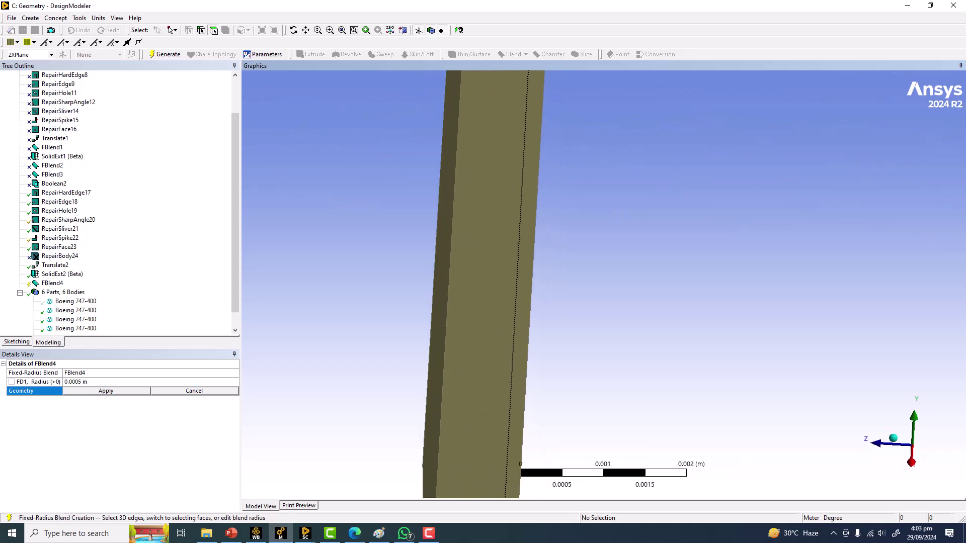
middle_click_drag(496, 322, 569, 166)
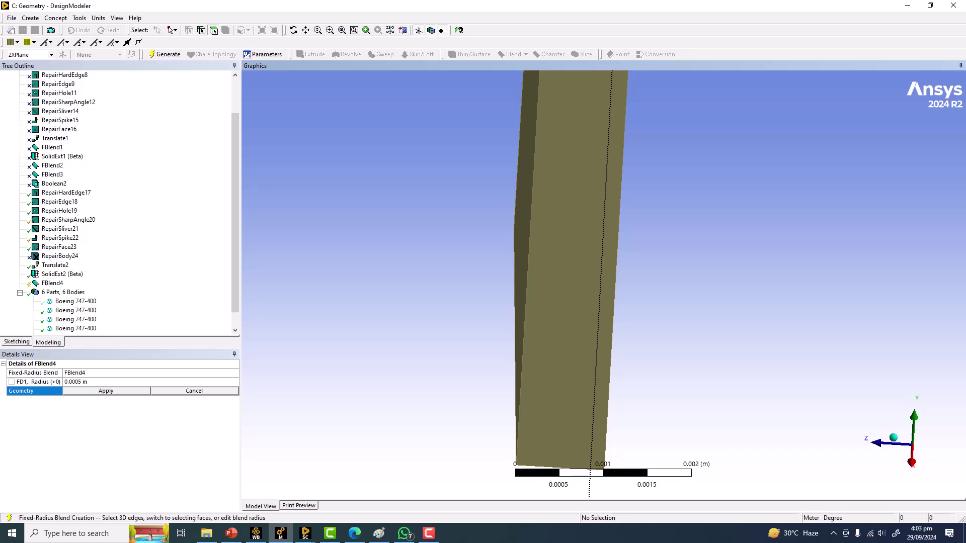
scroll(603, 241, "down", 10)
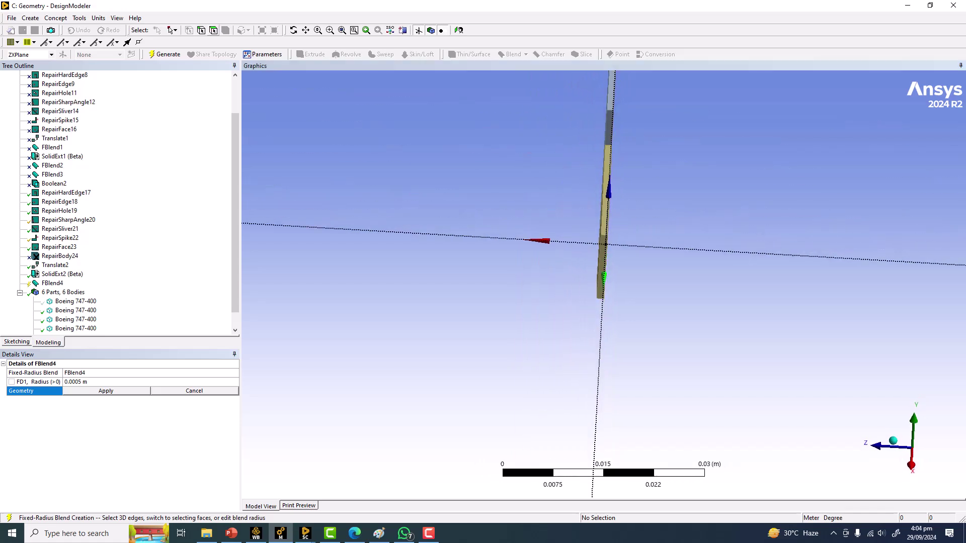
middle_click_drag(568, 251, 638, 212)
scroll(570, 280, "down", 4)
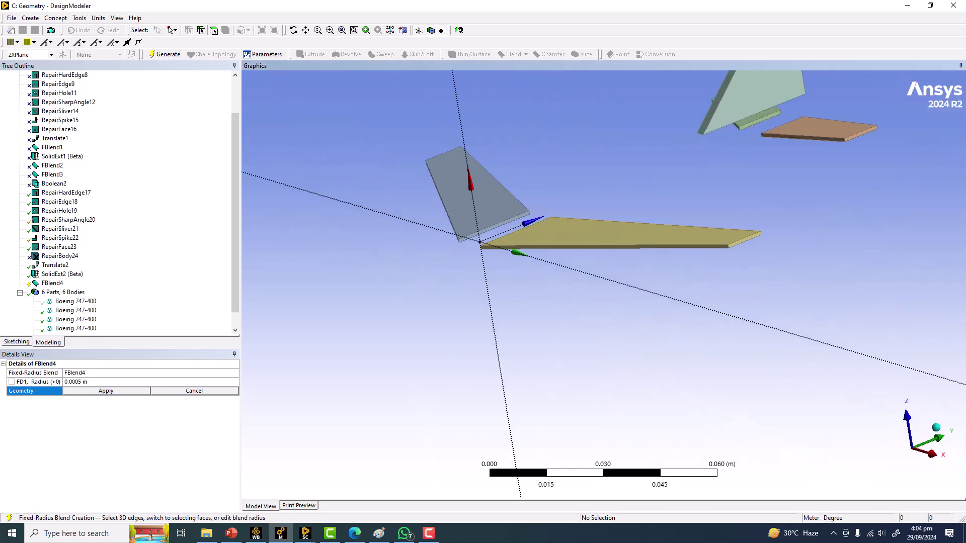
Turn off the display of the plane axes around the wings
left_click(419, 30)
middle_click_drag(503, 206, 447, 257, "ctrl")
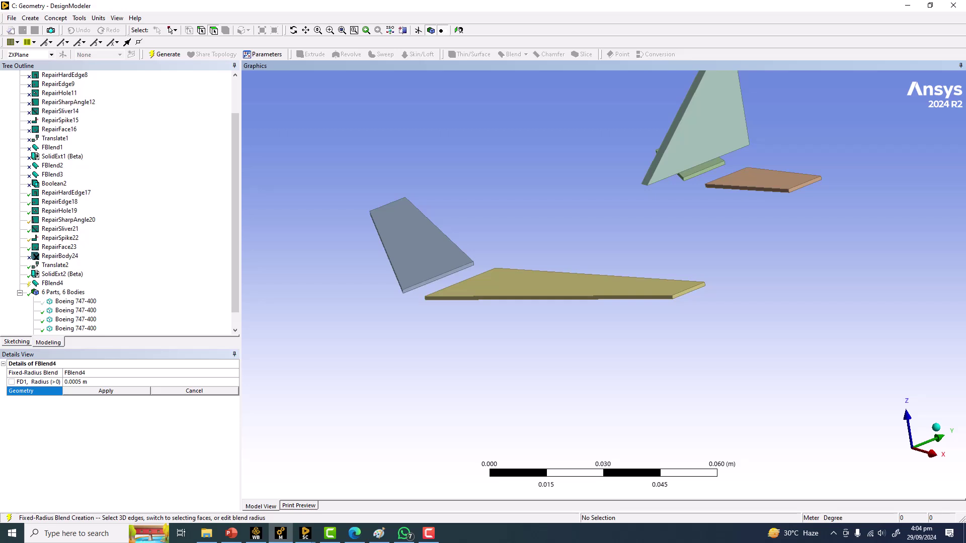
middle_click_drag(503, 242, 466, 298, "ctrl")
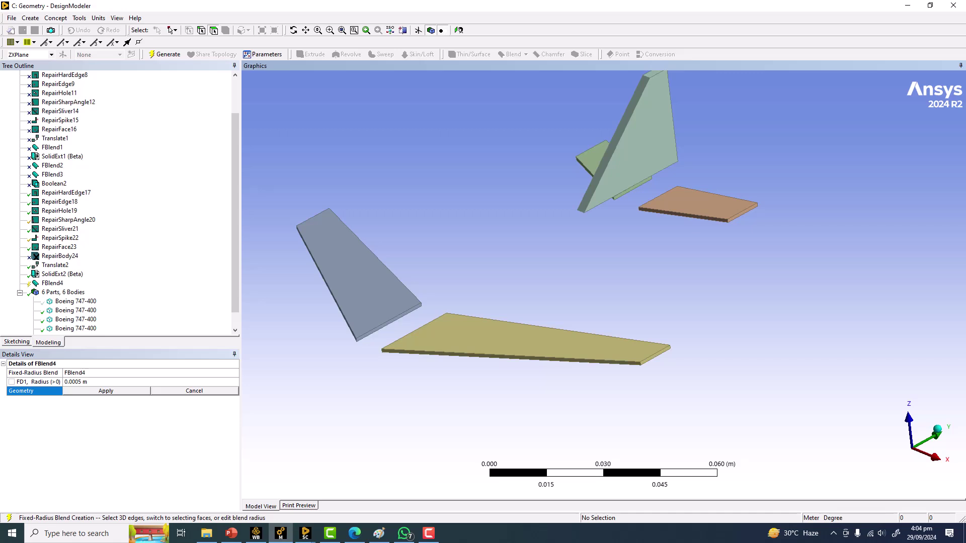
Select the leading-edge, root and trailing-edge faces of the orange-brown tailplane for the blend
scroll(603, 285, "up", 6)
middle_click_drag(745, 161, 574, 323, "ctrl")
scroll(574, 322, "up", 8)
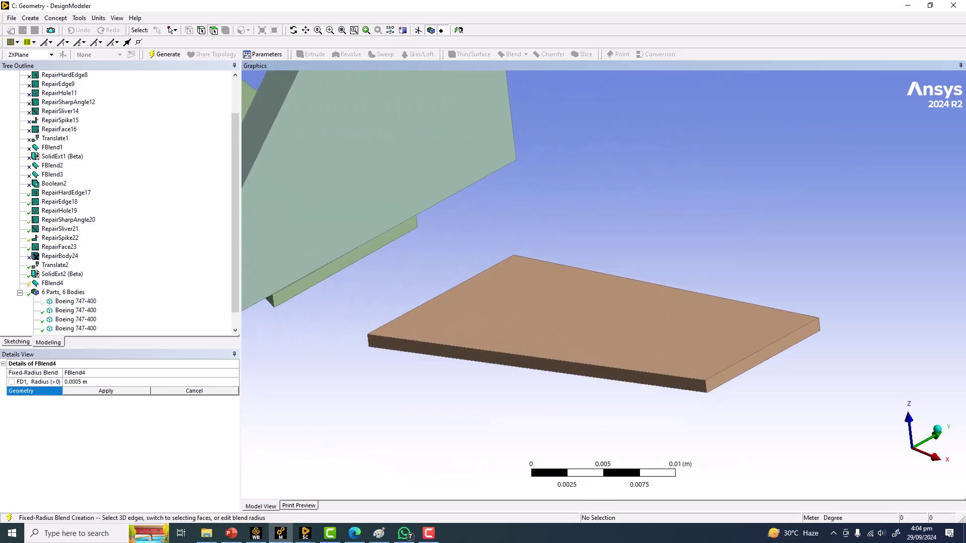
left_click(545, 365)
middle_click_drag(546, 365, 425, 279)
middle_click_drag(518, 398, 624, 287, "ctrl")
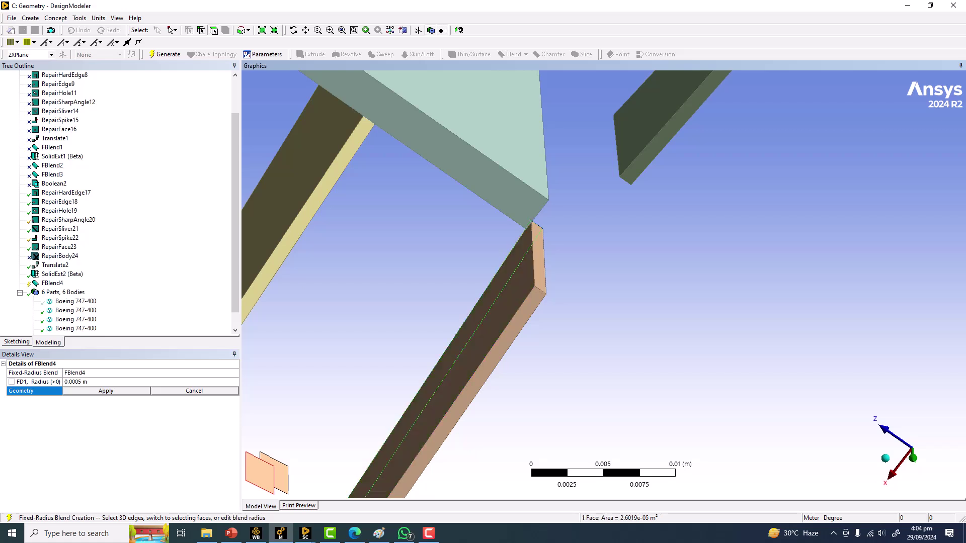
left_click(539, 262, "ctrl")
left_click(519, 322, "ctrl")
scroll(519, 322, "down", 5)
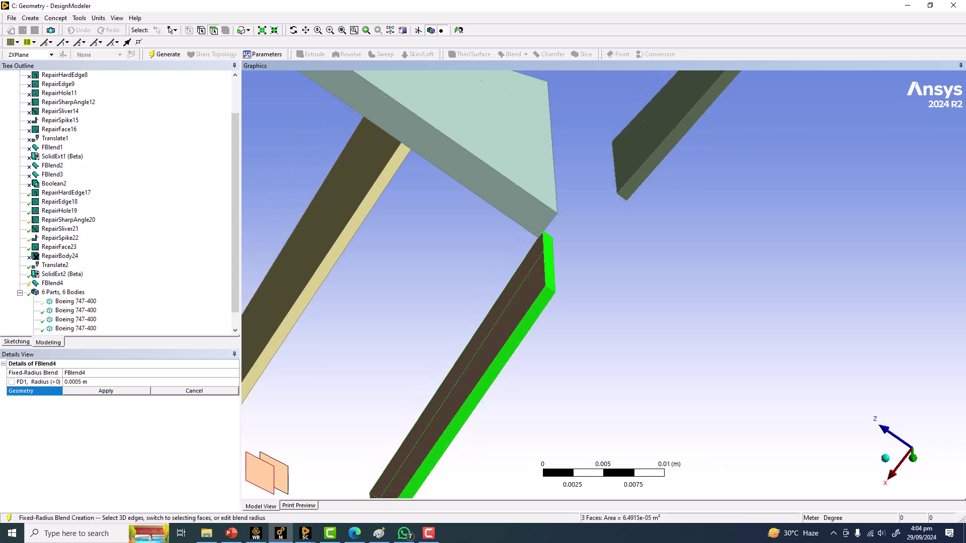
Add three narrow side faces of the green tailplane and apply all six faces to the blend
scroll(603, 286, "up", 3)
left_click(677, 155, "ctrl")
middle_click_drag(667, 184, 611, 281)
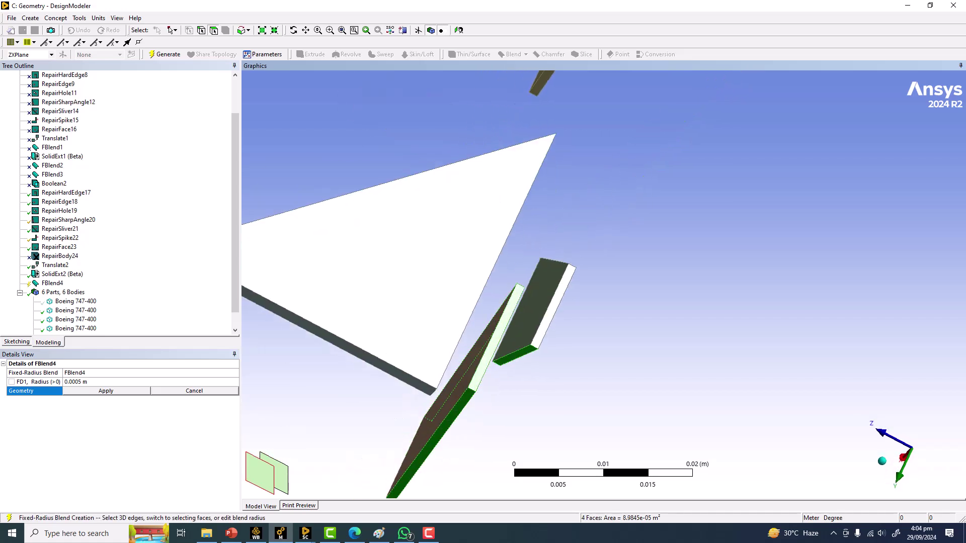
left_click(556, 307, "ctrl")
middle_click_drag(556, 310, 478, 425)
middle_click(483, 395)
left_click(603, 269, "ctrl")
scroll(603, 274, "down", 5)
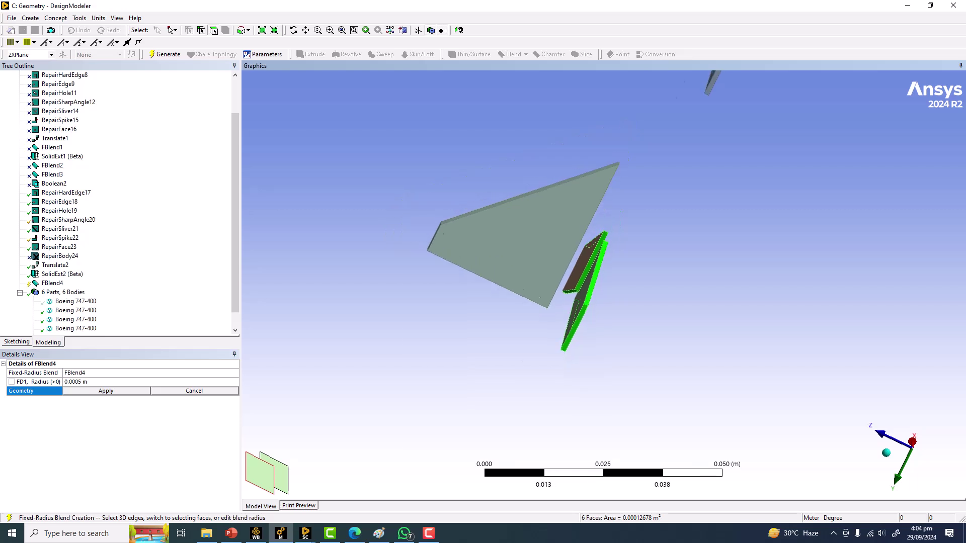
middle_click_drag(602, 274, 545, 303, "ctrl")
left_click(106, 390)
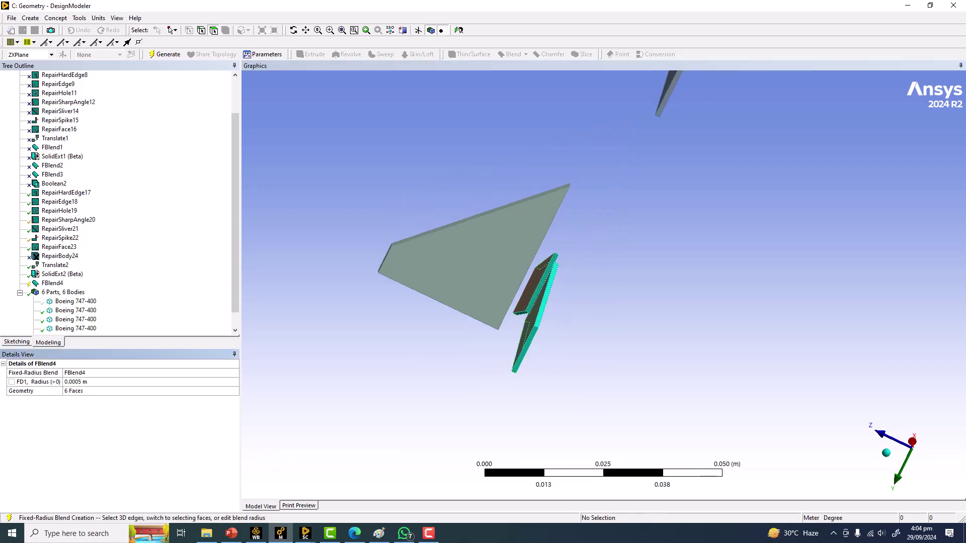
Generate the blend with a radius of 0.0005 m and check the rounded edges of both tailplanes
left_click(101, 382)
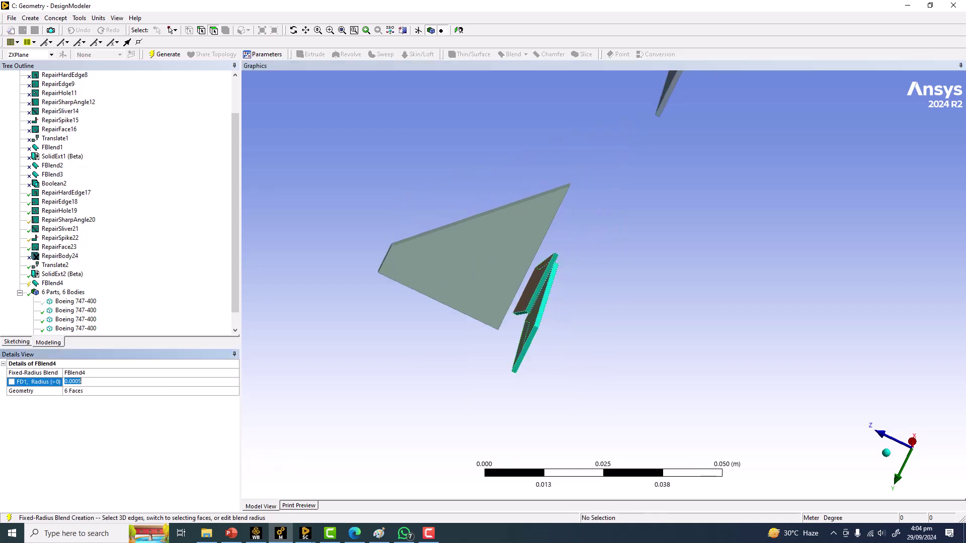
key("F5")
middle_click_drag(528, 317, 720, 262)
middle_click_drag(805, 176, 432, 363, "ctrl")
scroll(604, 285, "up", 4)
middle_click_drag(543, 261, 624, 327)
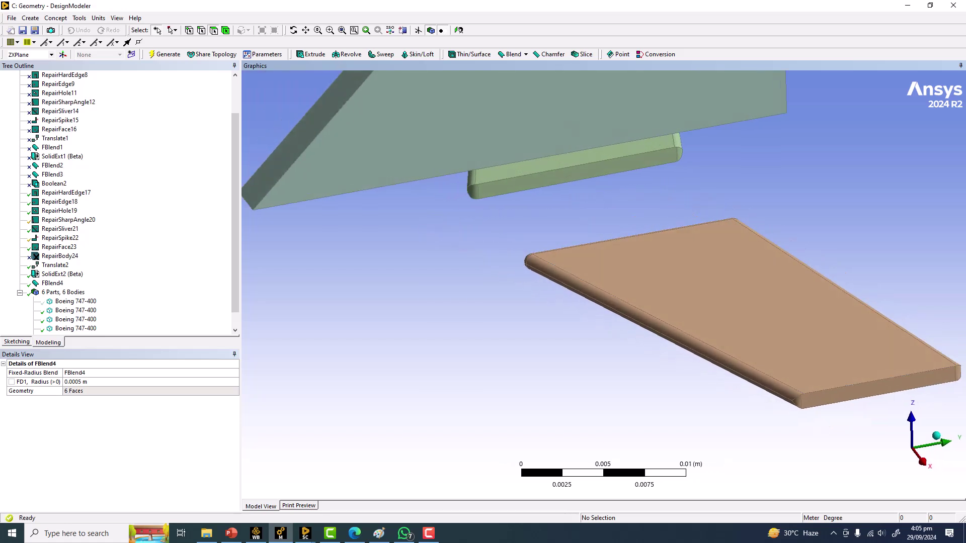
Try the tailplane blend with a radius of 0.001 m and with 0.0008 m
left_click(81, 381)
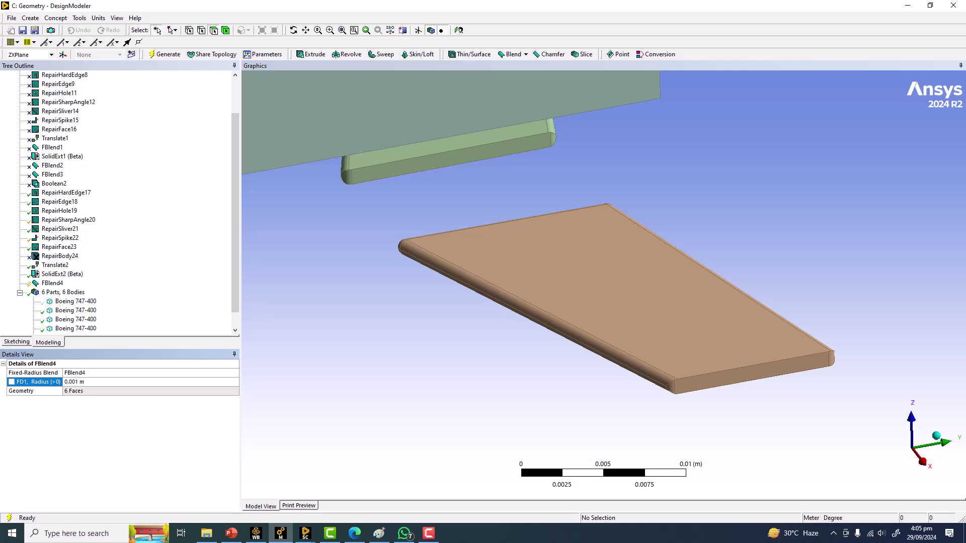
left_click(165, 55)
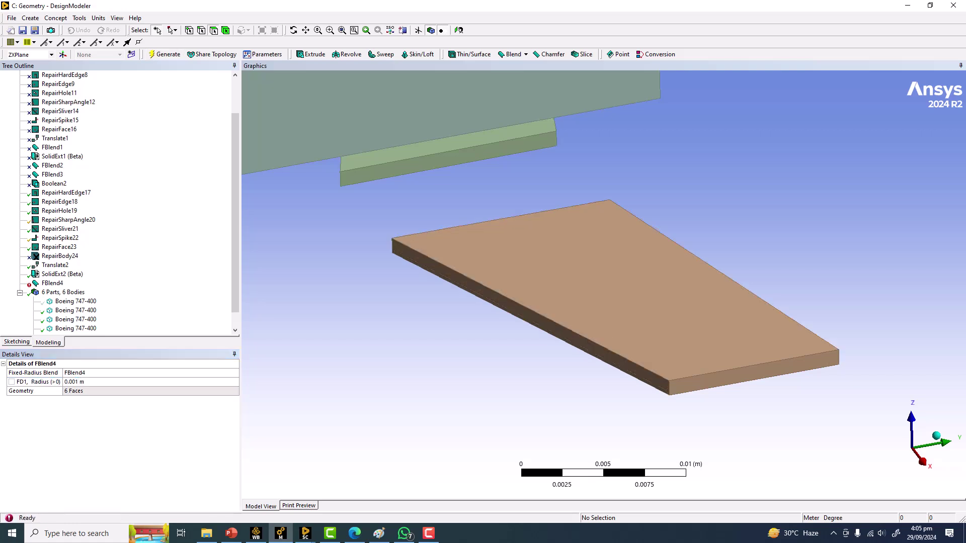
left_click(81, 382)
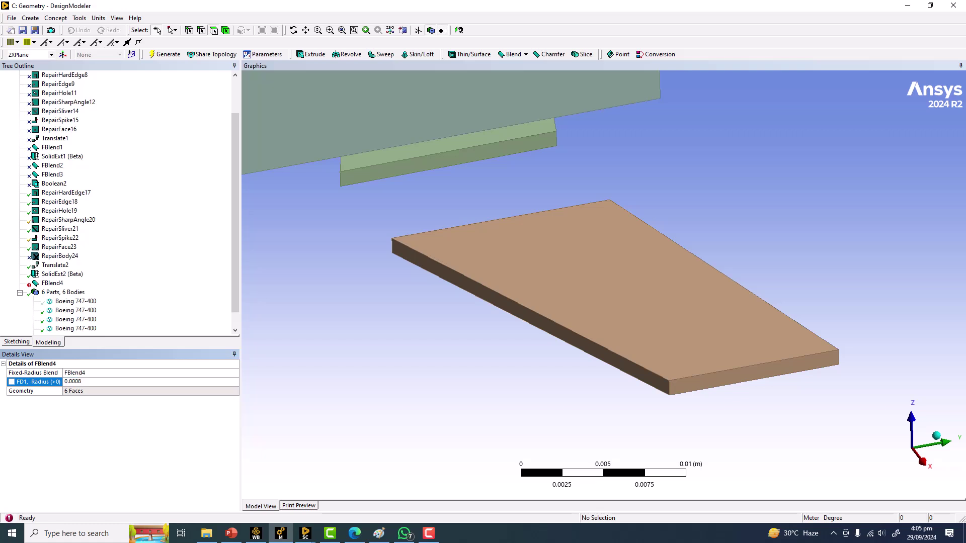
key("Return")
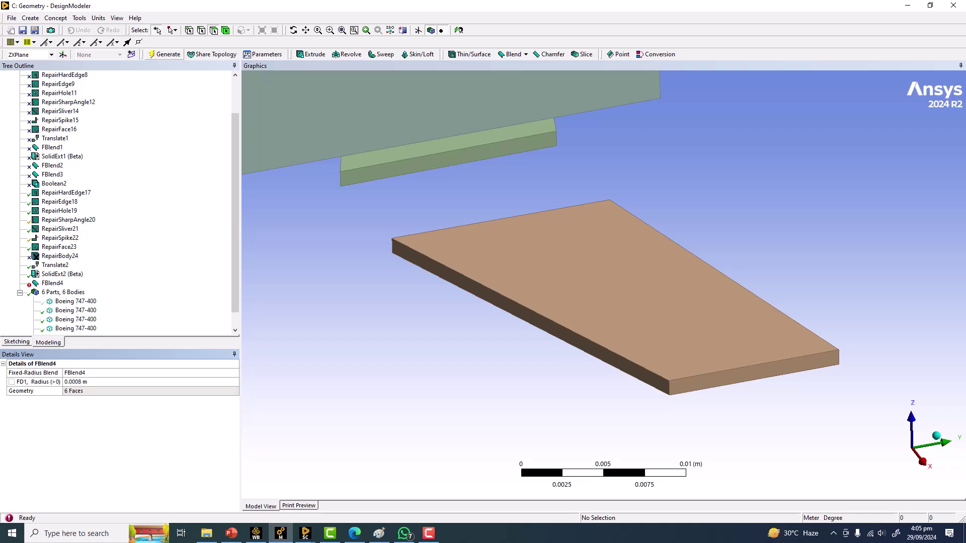
Edit the failed tailplane blend, set its radius to 0.0005 m and regenerate it
right_click(53, 283)
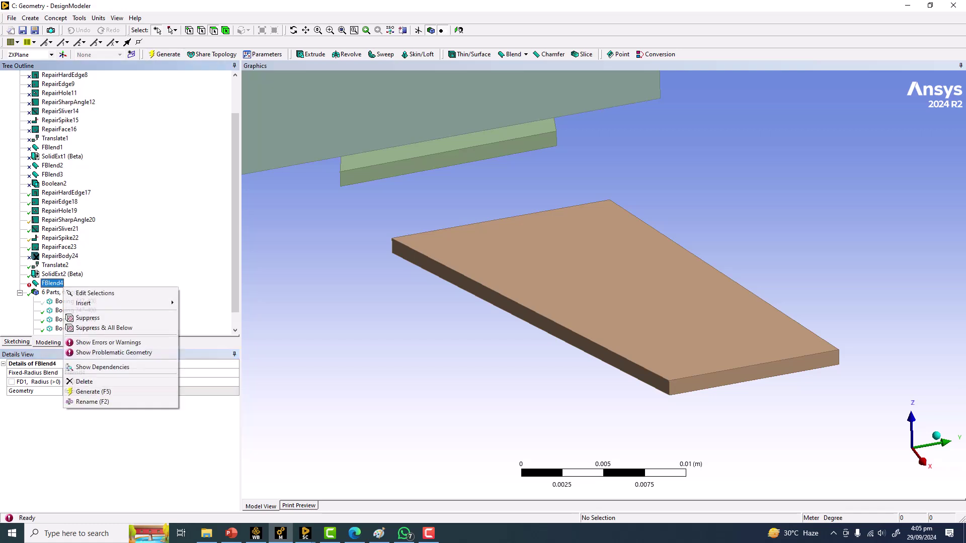
left_click(100, 294)
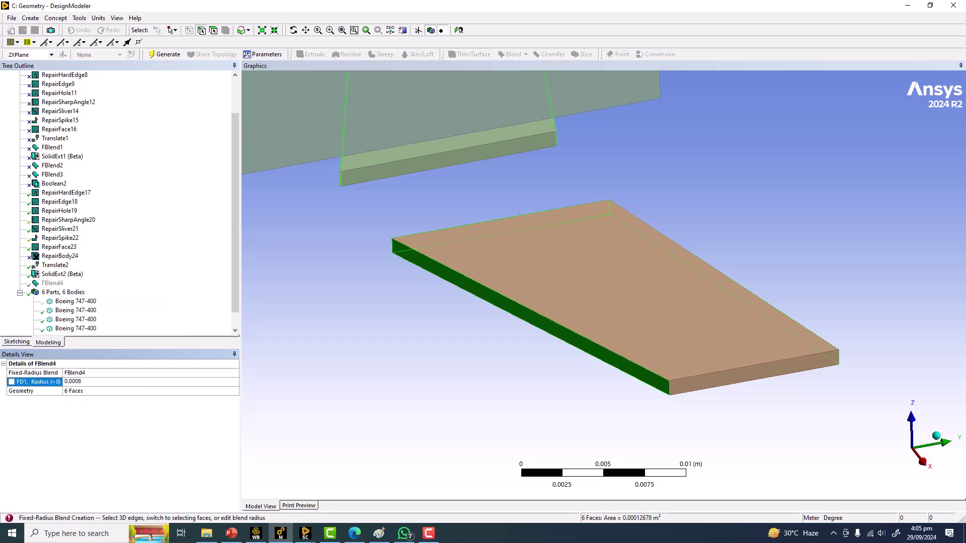
type("5")
left_click(165, 54)
scroll(604, 285, "down", 8)
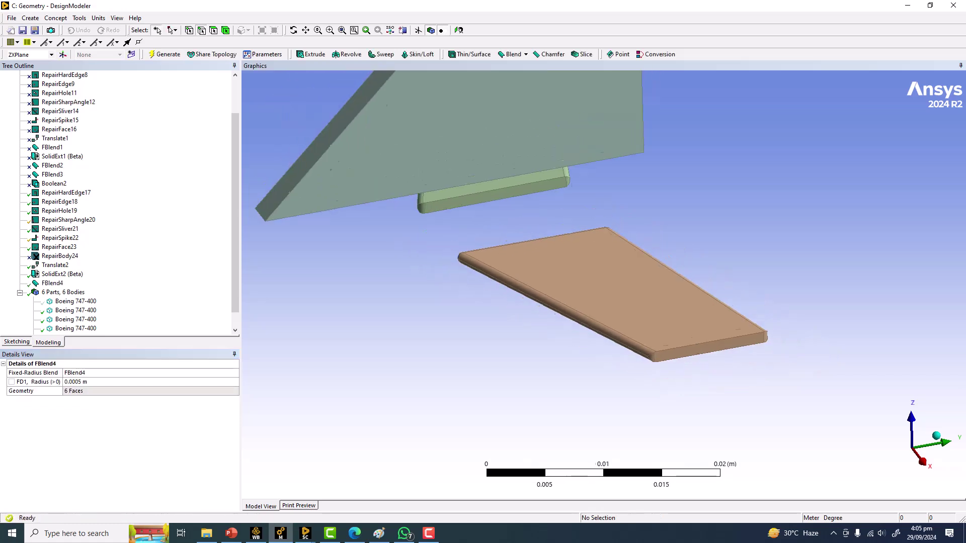
scroll(605, 286, "down", 3)
Edit the tailplane blend's selections and add the yellow wing's leading-edge face and the blue-grey wing's root face
right_click(53, 284)
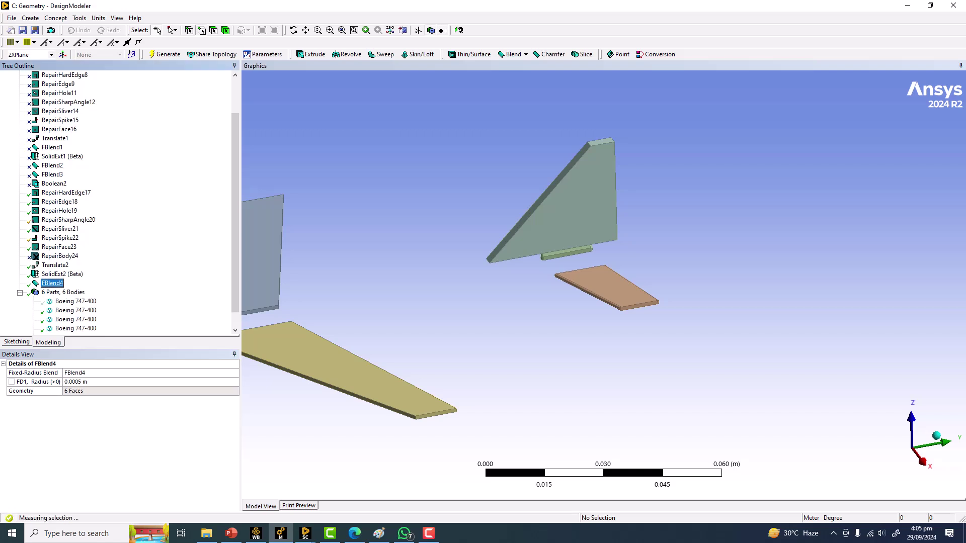
left_click(80, 291)
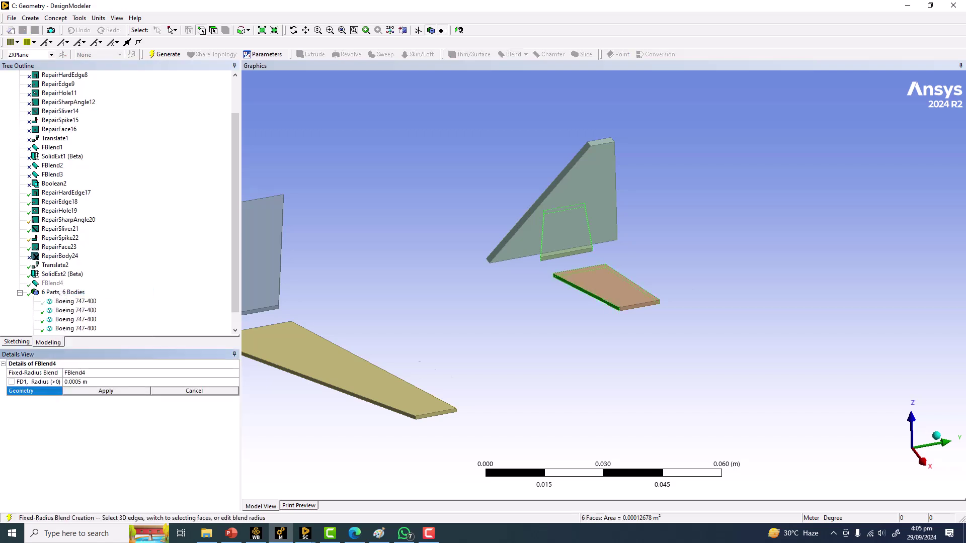
middle_click_drag(369, 327, 605, 281, "ctrl")
scroll(606, 284, "up", 4)
scroll(604, 282, "up", 3)
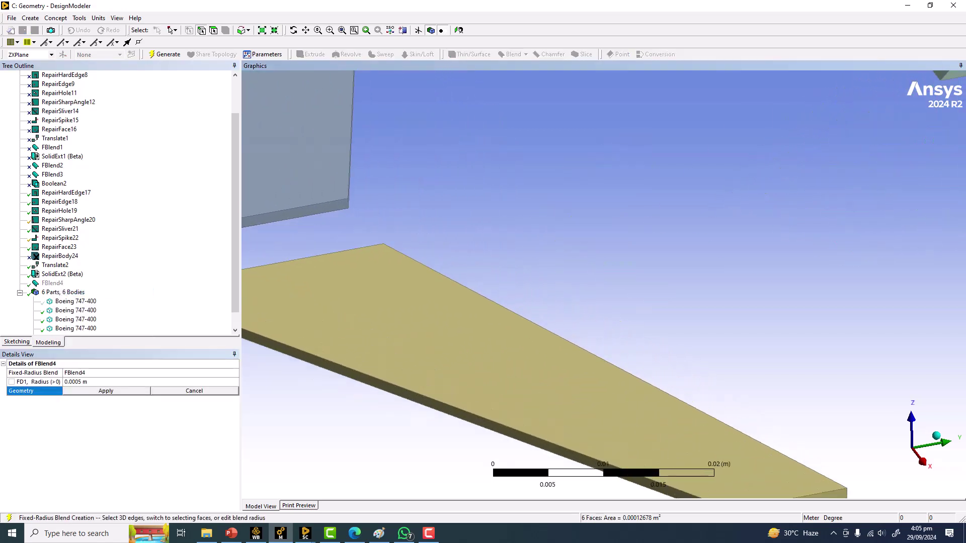
left_click(214, 30)
middle_click_drag(455, 316, 536, 259, "ctrl")
left_click(534, 355, "ctrl")
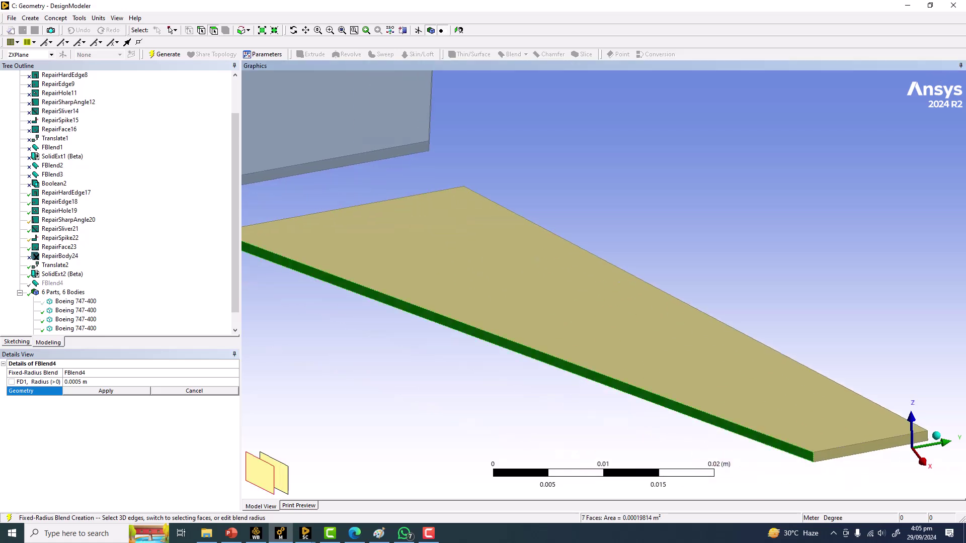
left_click(362, 158, "ctrl")
scroll(362, 158, "up", 3)
scroll(362, 158, "down", 10)
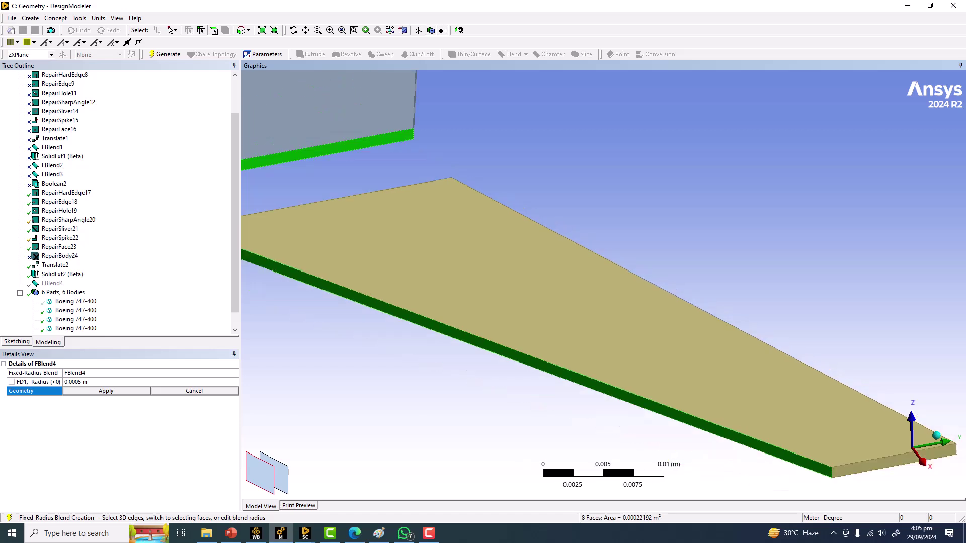
Add both wings' trailing-edge faces and the blue-grey wing's leading-edge face to the blend, apply the selection and generate it
middle_click_drag(649, 296, 540, 315)
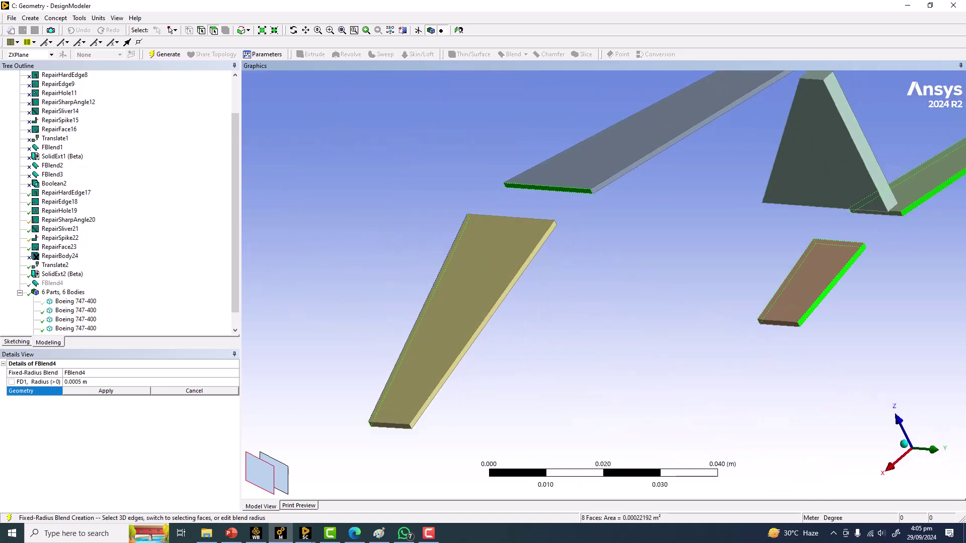
left_click(500, 301, "ctrl")
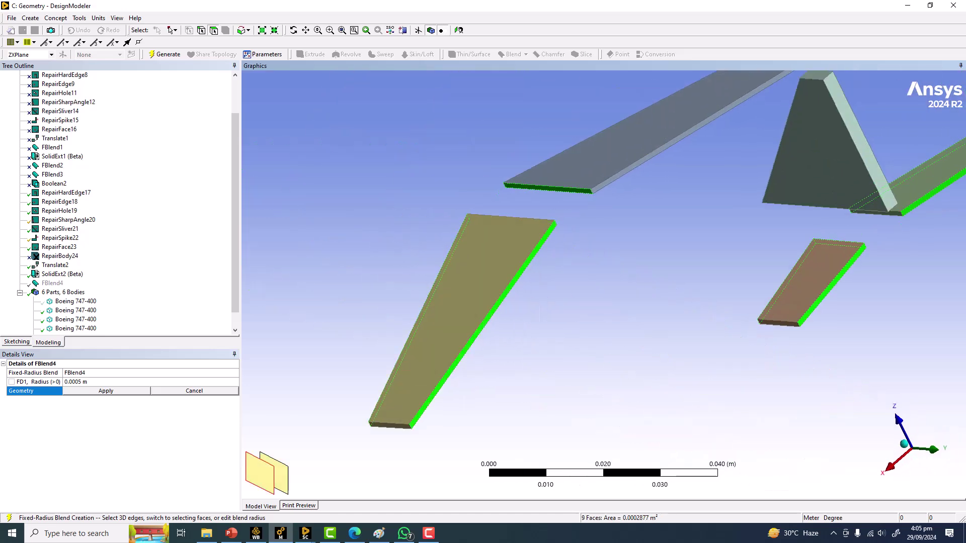
left_click(674, 141, "ctrl")
middle_click_drag(674, 146, 888, 177)
scroll(785, 111, "up", 5)
scroll(603, 282, "up", 1)
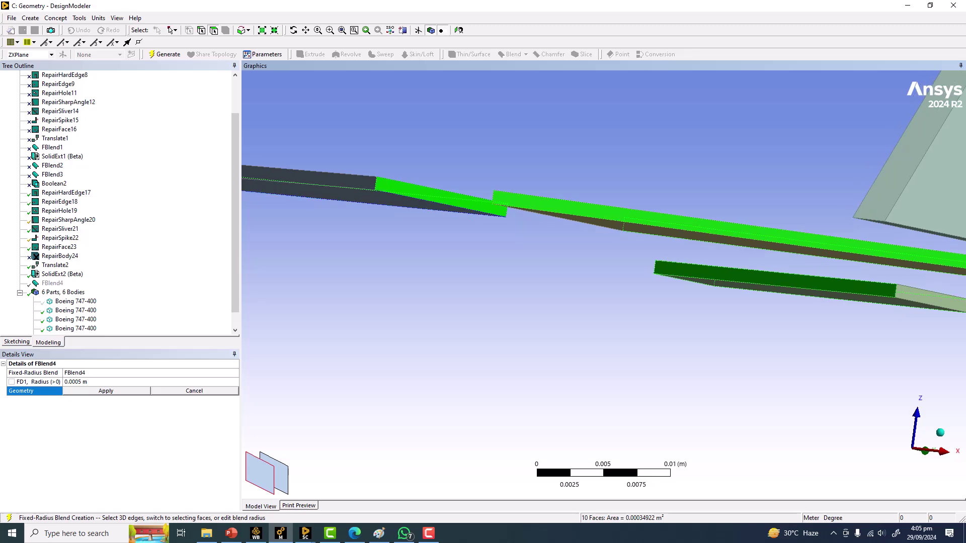
left_click(354, 183, "ctrl")
middle_click_drag(354, 183, 362, 246)
scroll(604, 252, "down", 5)
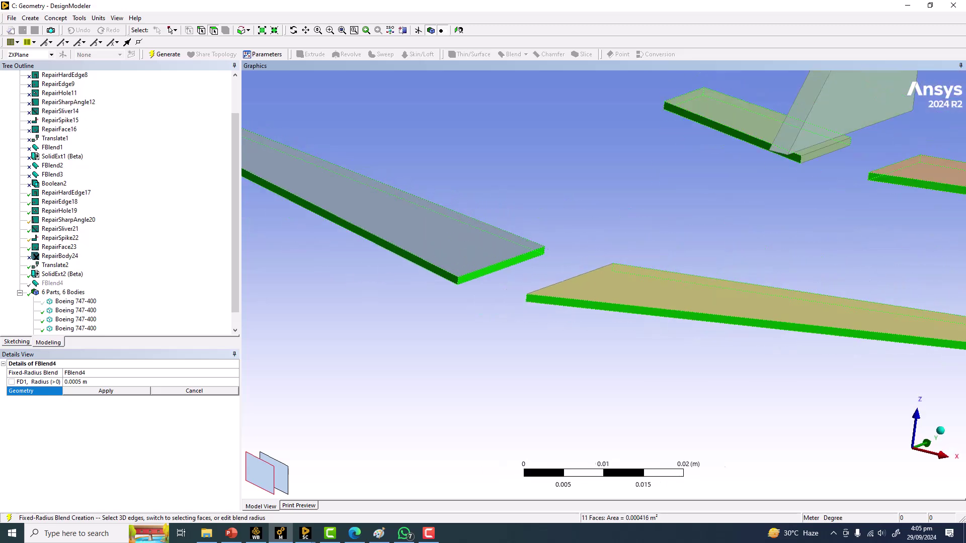
left_click(106, 391)
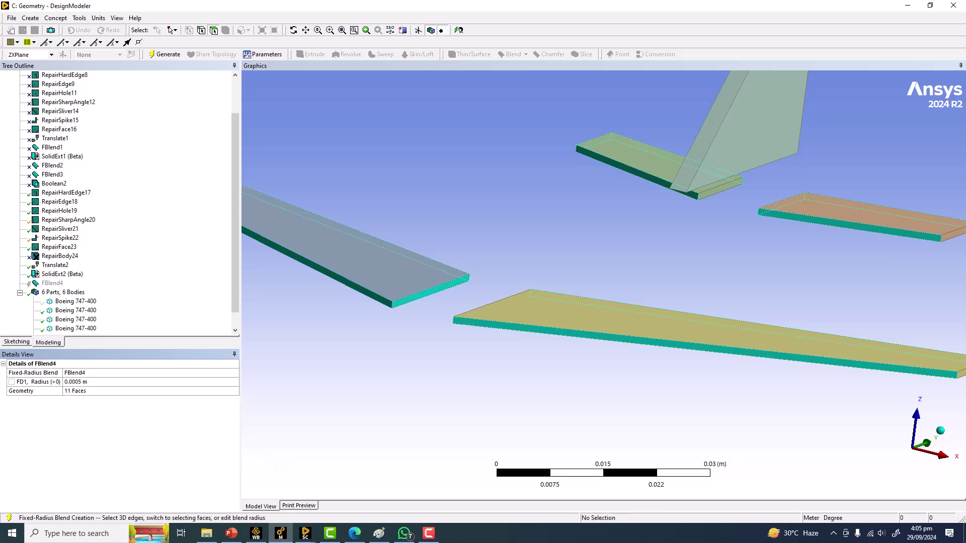
left_click(165, 55)
left_click(164, 54)
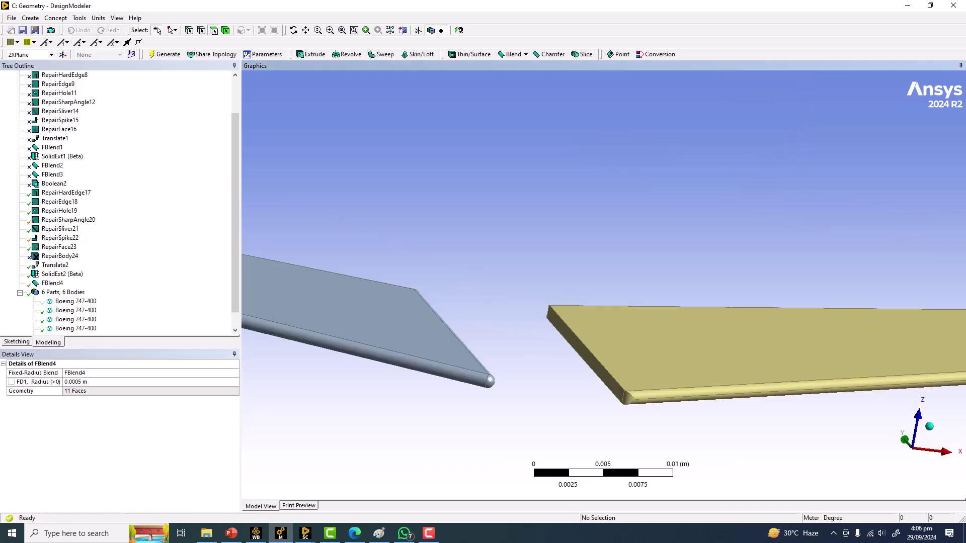
Edit the blend selection to include the yellow wing's root face and regenerate the blend
right_click(52, 283)
left_click(89, 286)
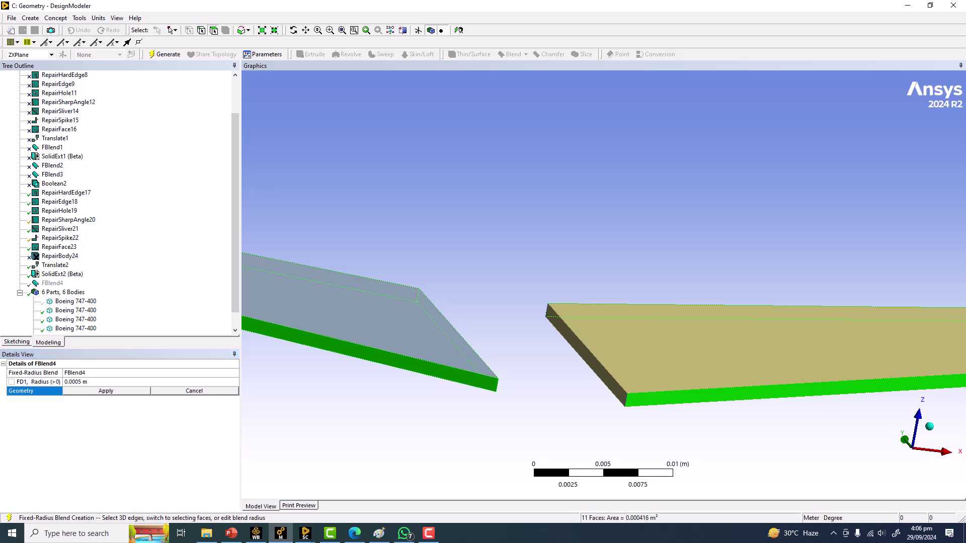
left_click(587, 355, "ctrl")
left_click(105, 391)
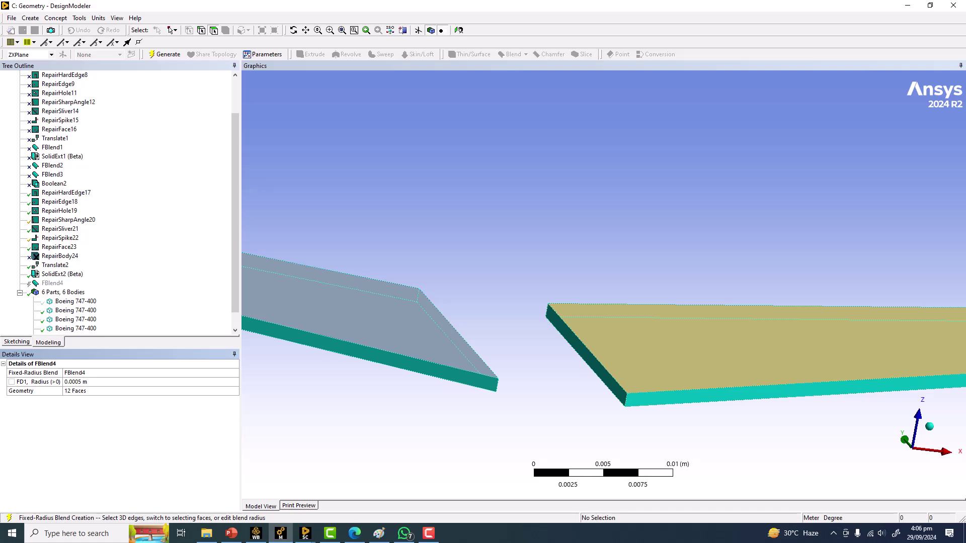
key("F5")
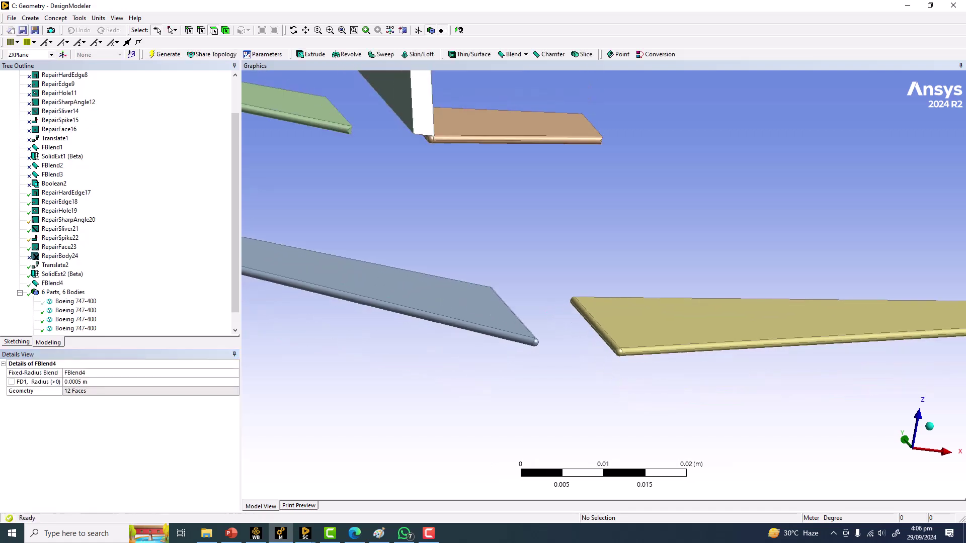
Save the geometry and show all bodies of the aircraft again
left_click(23, 30)
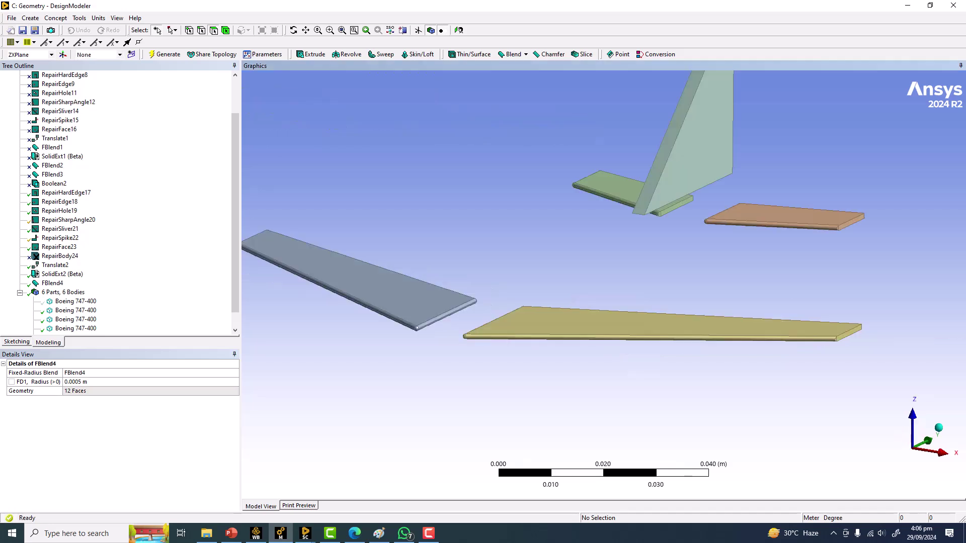
middle_click_drag(603, 282, 601, 304)
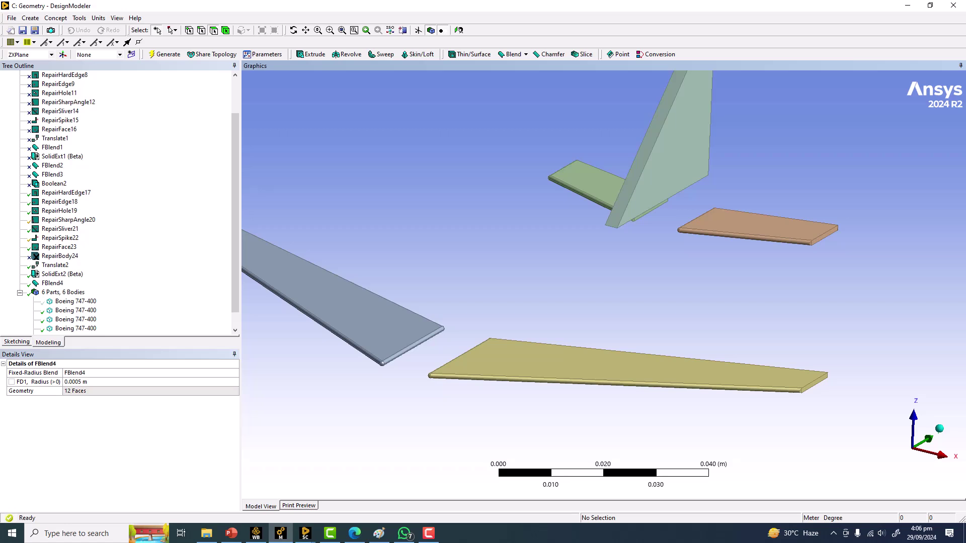
right_click(419, 216)
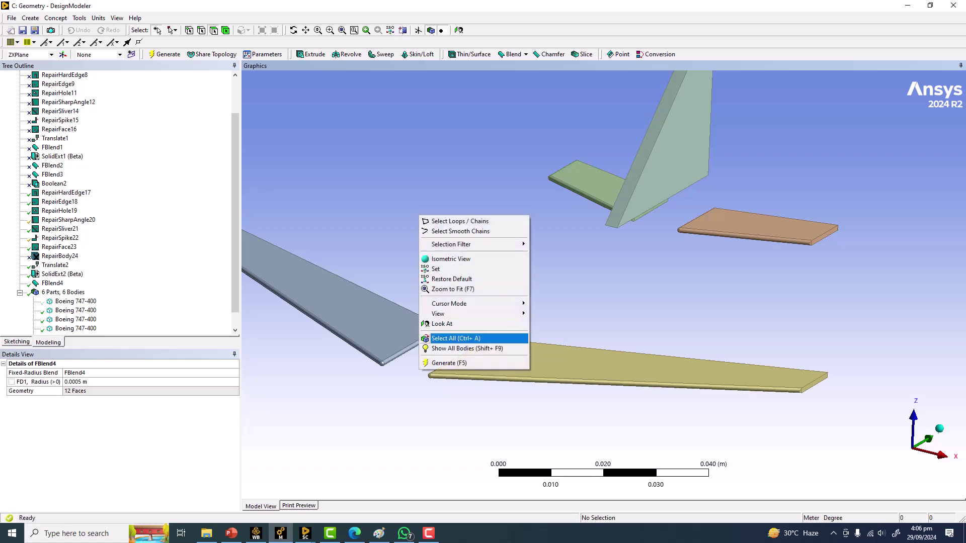
left_click(457, 348)
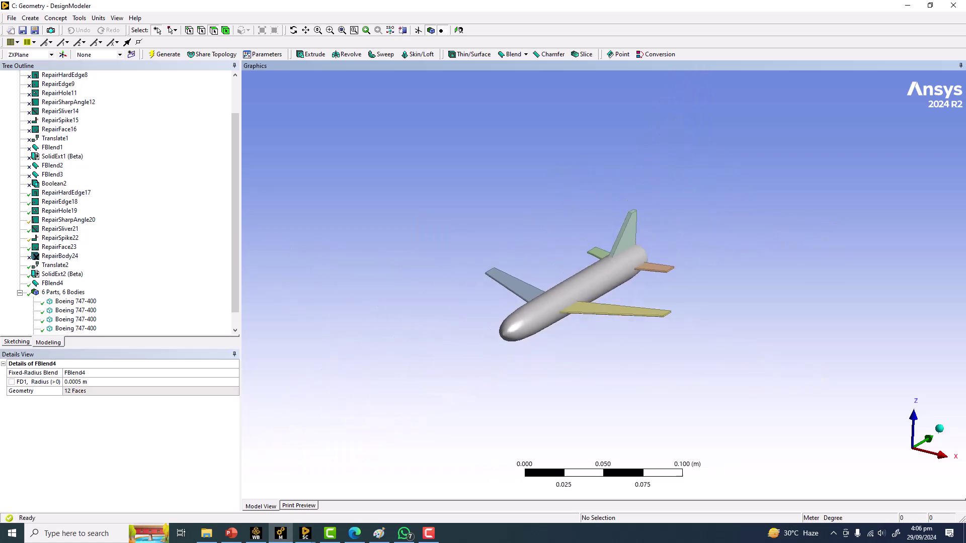
scroll(503, 302, "up", 3)
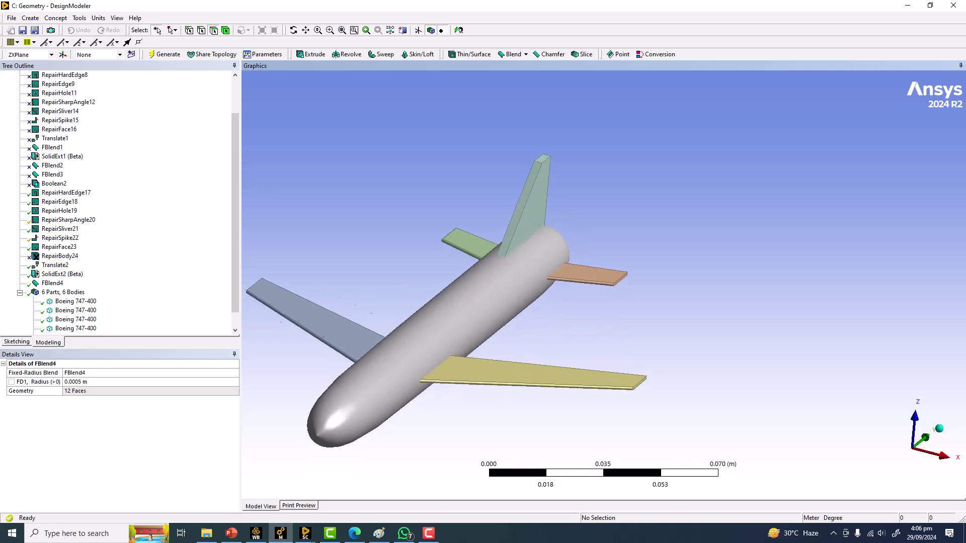
middle_click_drag(453, 332, 513, 302)
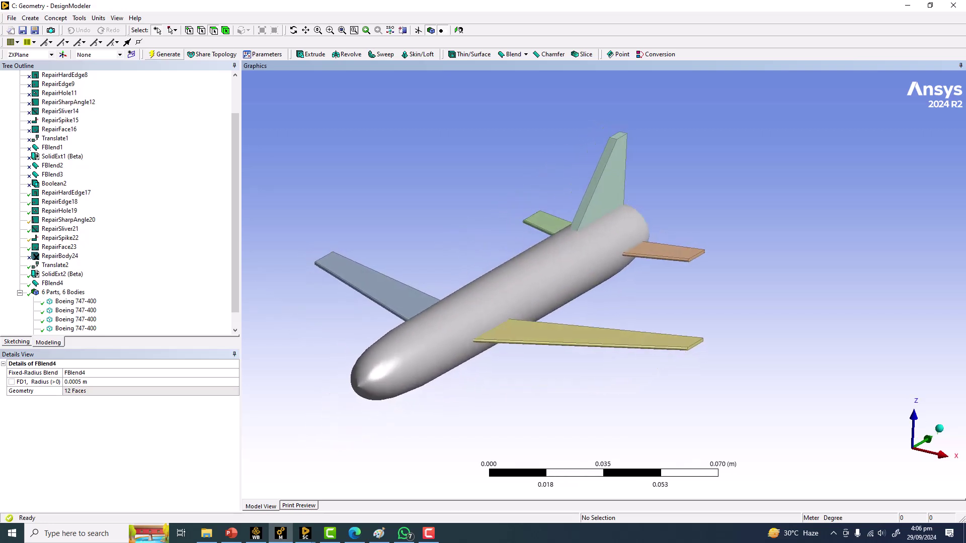
Run Interference Detection on the visible bodies with Interference as the search criterion
left_click(79, 18)
mouse_move(126, 228)
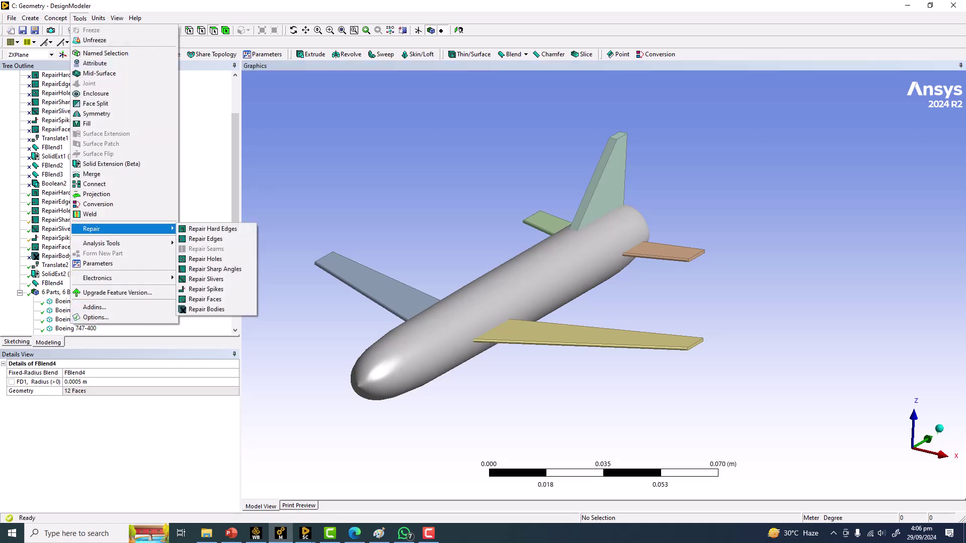
mouse_move(100, 243)
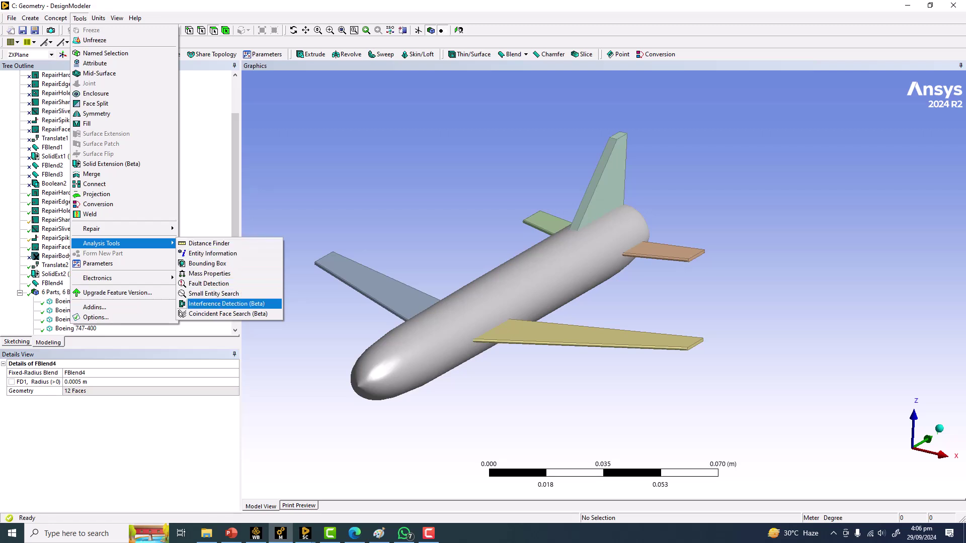
left_click(226, 304)
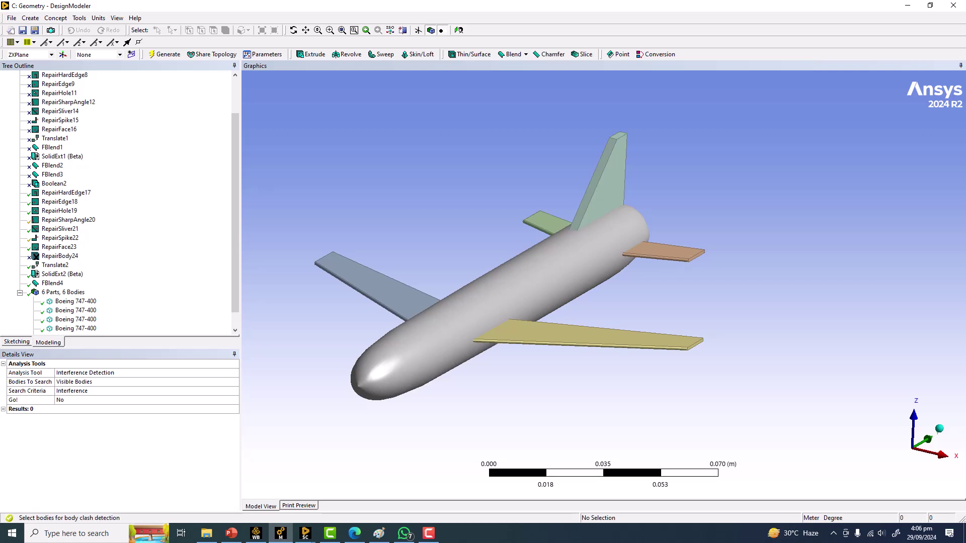
left_click(101, 400)
left_click(235, 400)
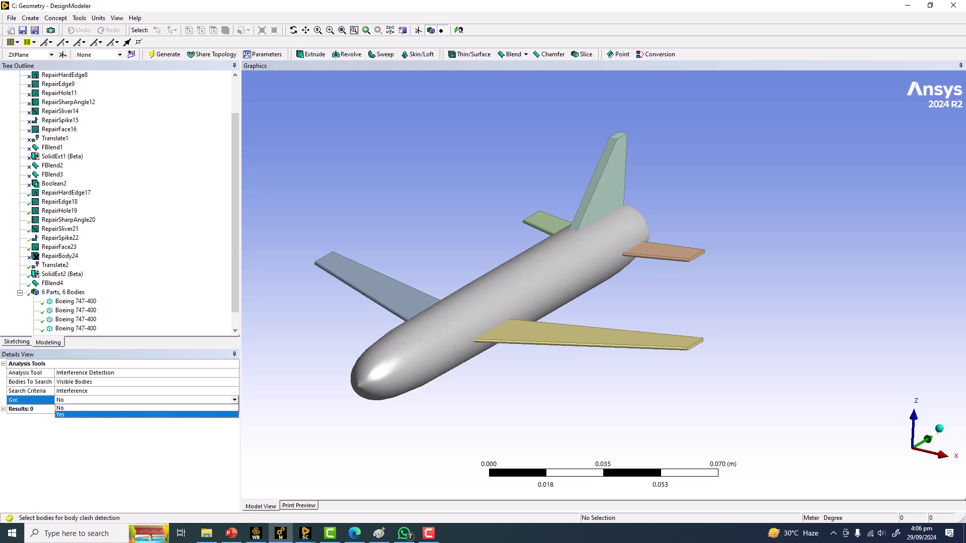
key("Return")
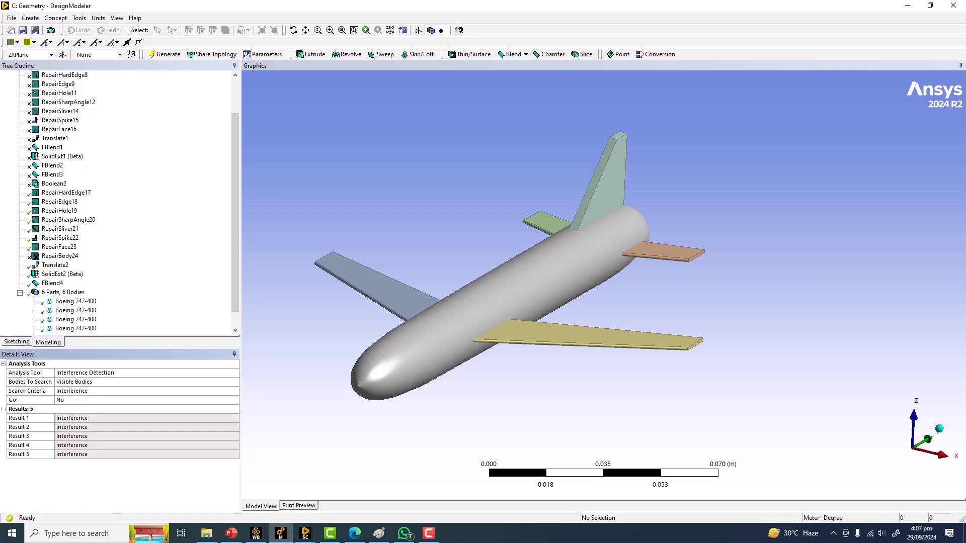
Examine the location of the first interference result on the aircraft near the orange-brown tailplane
left_click(71, 418)
middle_click_drag(508, 301, 528, 306)
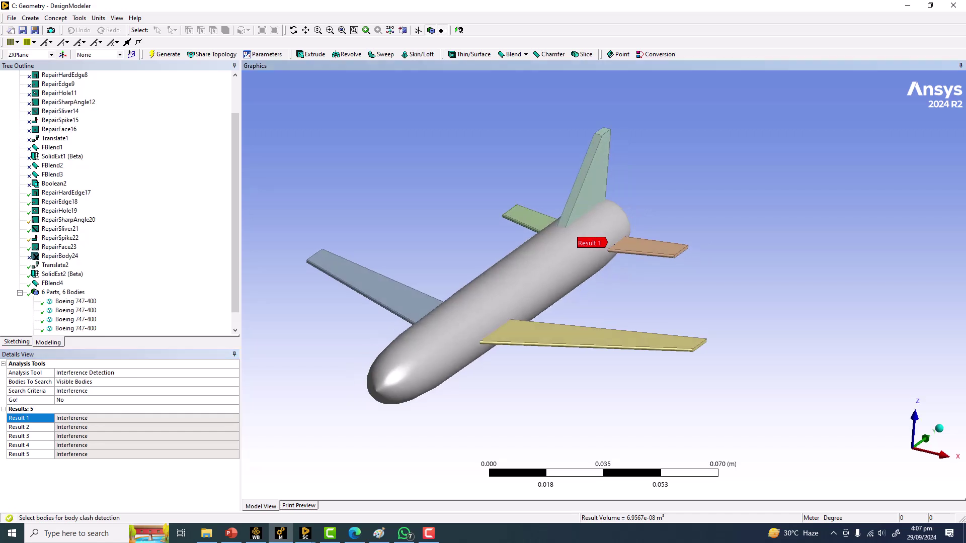
scroll(606, 285, "up", 5)
middle_click_drag(606, 284, 596, 309, "ctrl")
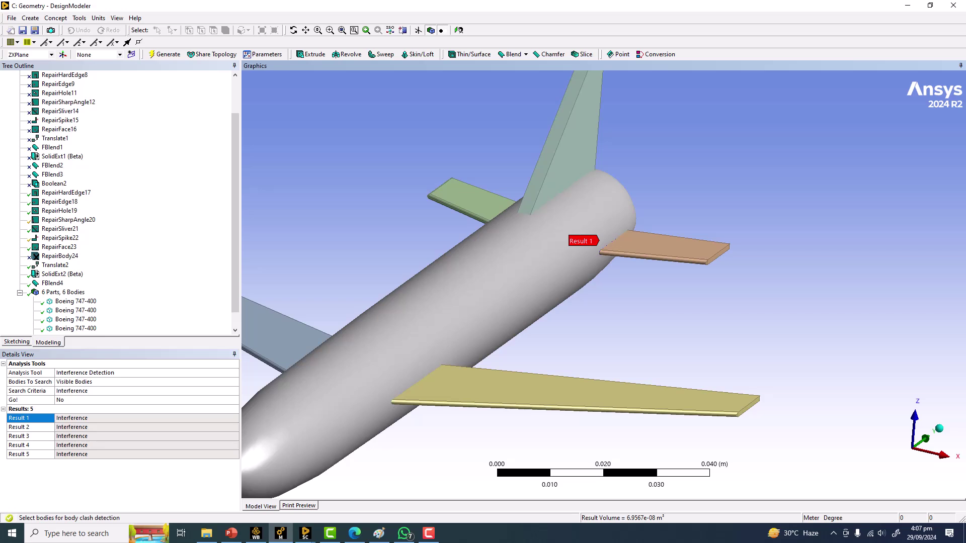
middle_click_drag(595, 308, 650, 305, "ctrl")
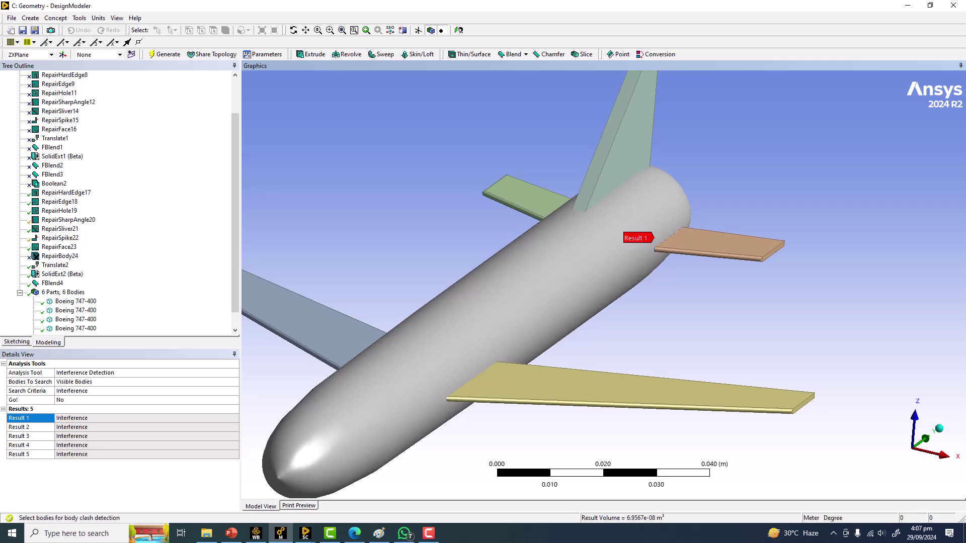
Finish the interference check and exit the Interference Detection tool
middle_click_drag(650, 306, 689, 275, "ctrl")
scroll(604, 285, "down", 2)
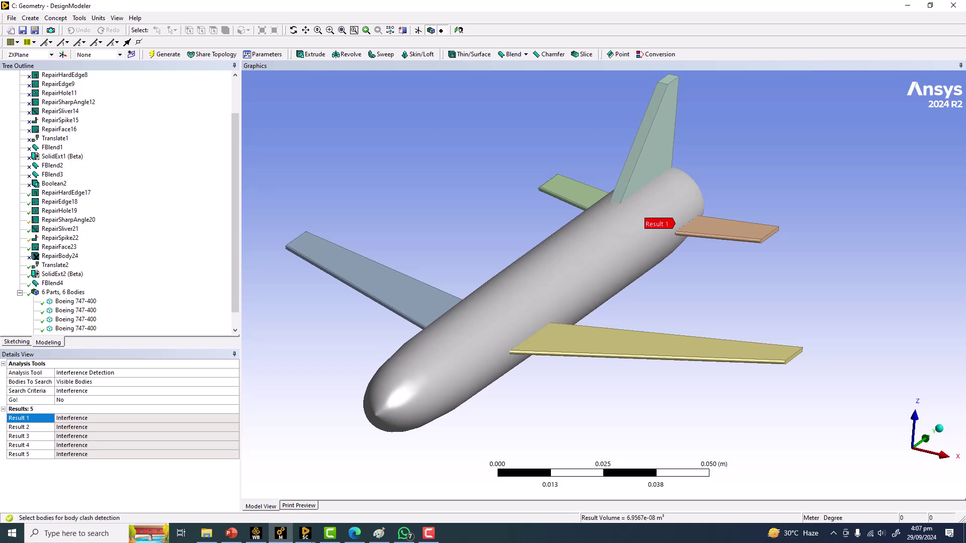
left_click(166, 54)
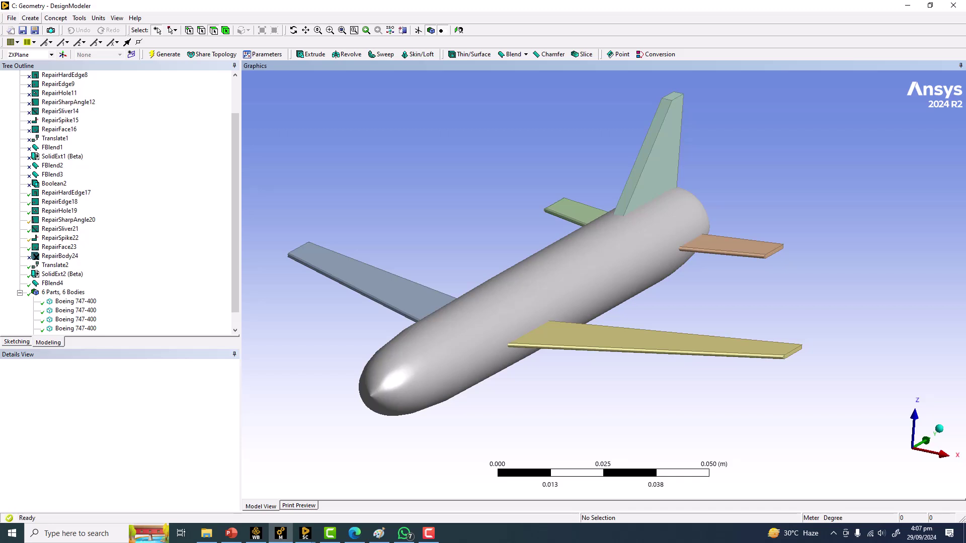
Unite the fuselage, both wings, both tailplanes and the vertical fin into one body with a Boolean operation
left_click(30, 18)
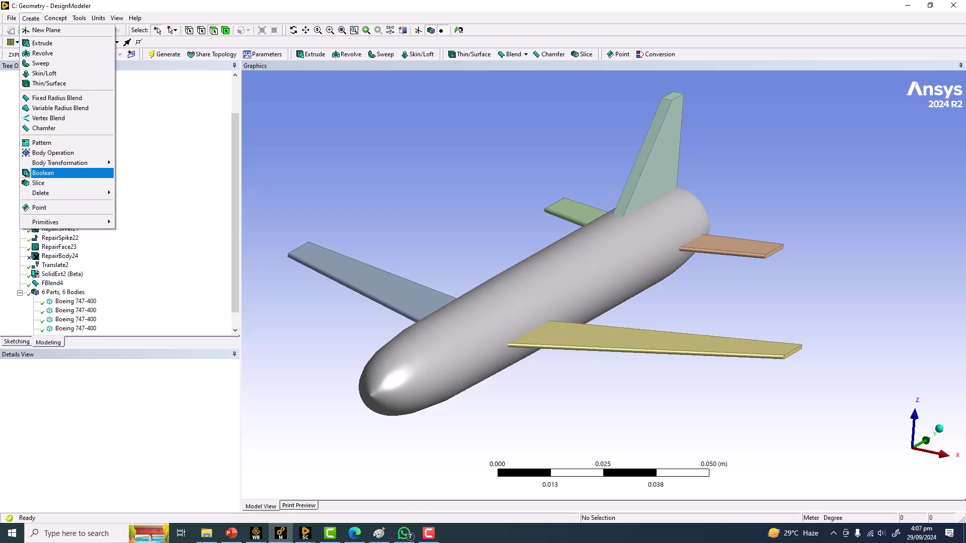
left_click(42, 173)
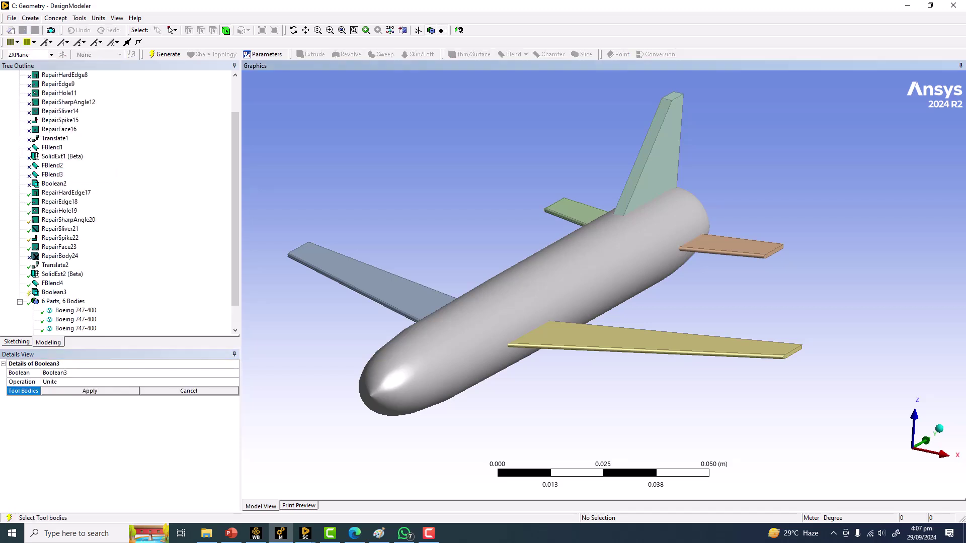
left_click(453, 317)
left_click(398, 295, "ctrl")
left_click(578, 211, "ctrl")
left_click(730, 246, "ctrl")
left_click(649, 151, "ctrl")
left_click(654, 337, "ctrl")
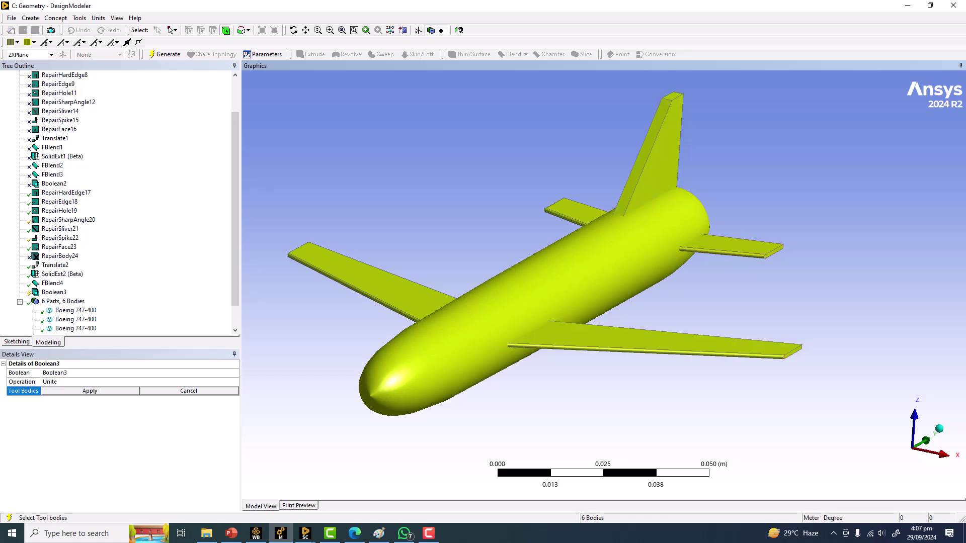
left_click(90, 391)
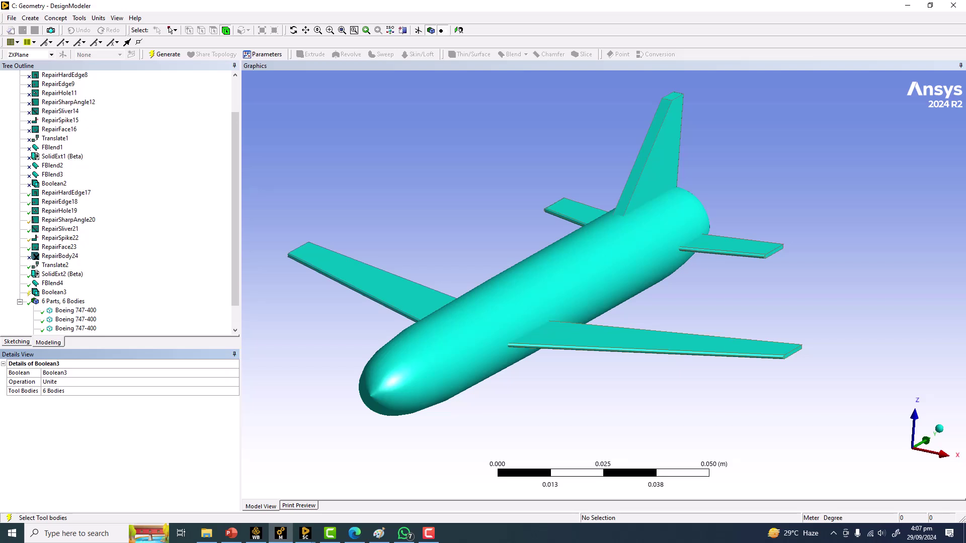
left_click(165, 54)
middle_click_drag(483, 322, 583, 319)
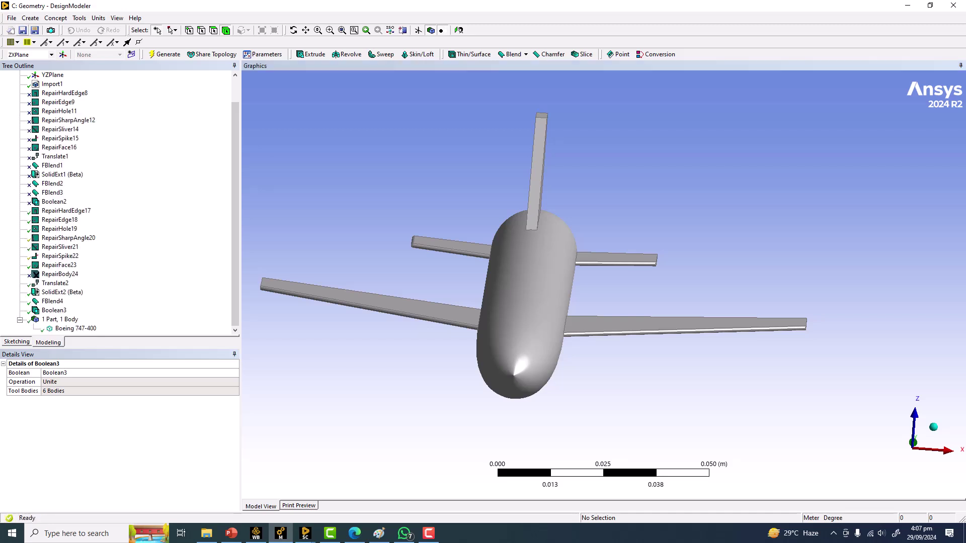
middle_click_drag(563, 307, 498, 303)
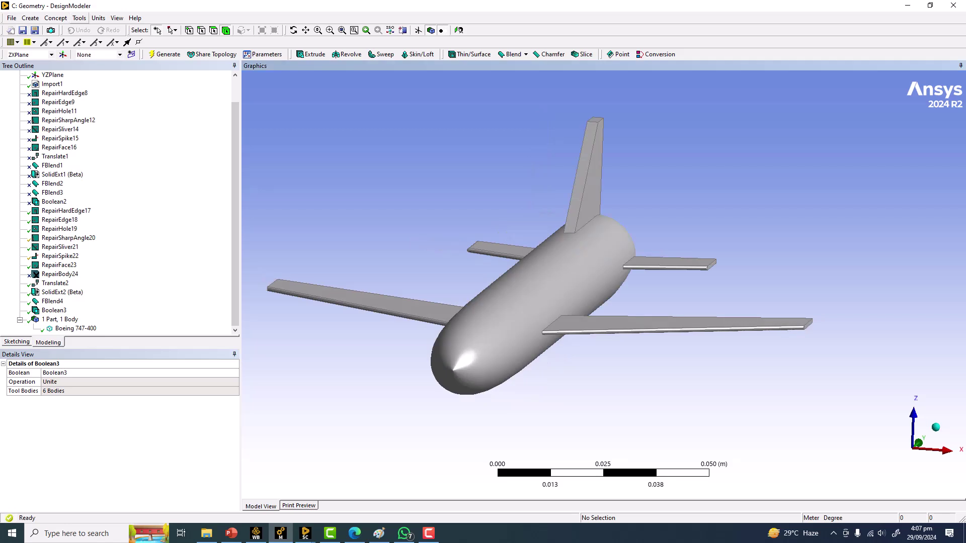
Create a Symmetry feature for all bodies with YZPlane as its single symmetry plane, using the Full Model type
left_click(79, 18)
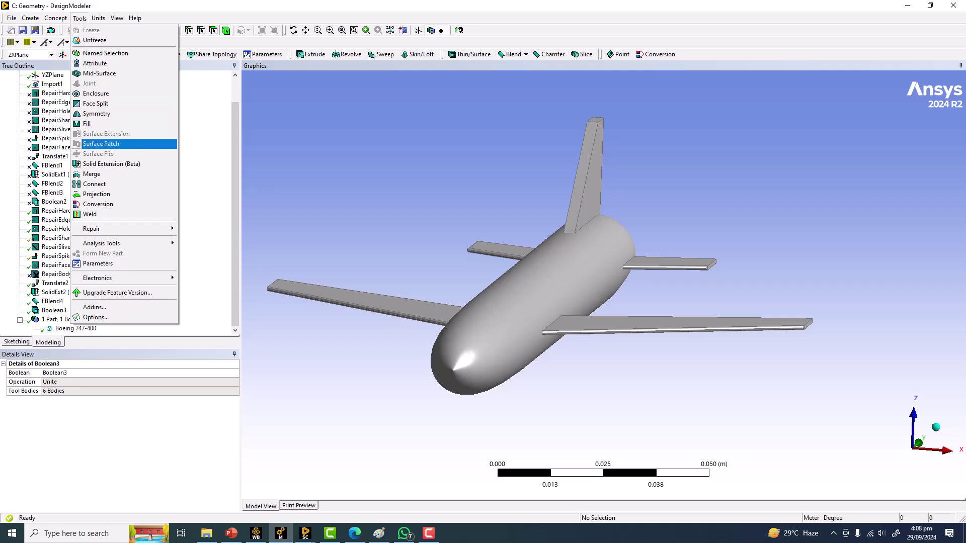
key("Return")
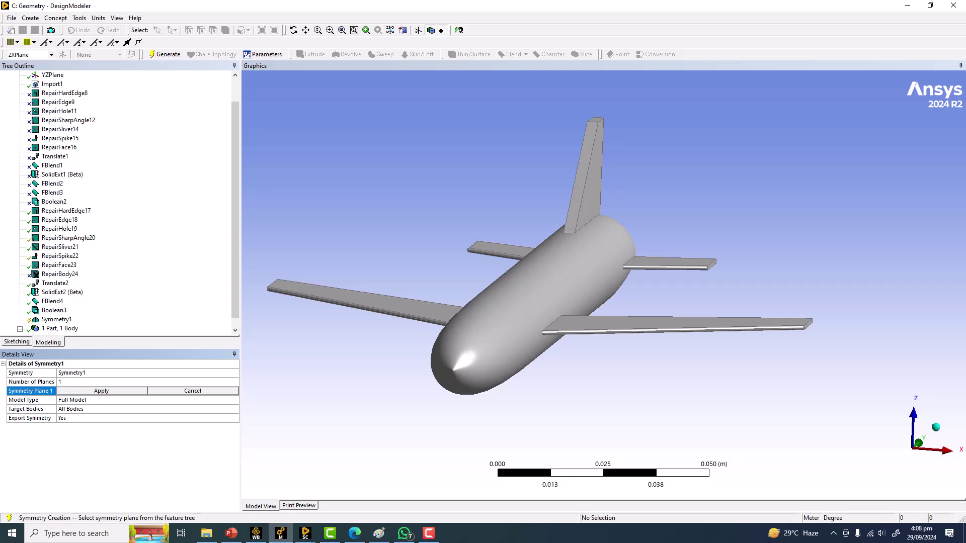
left_click(102, 391)
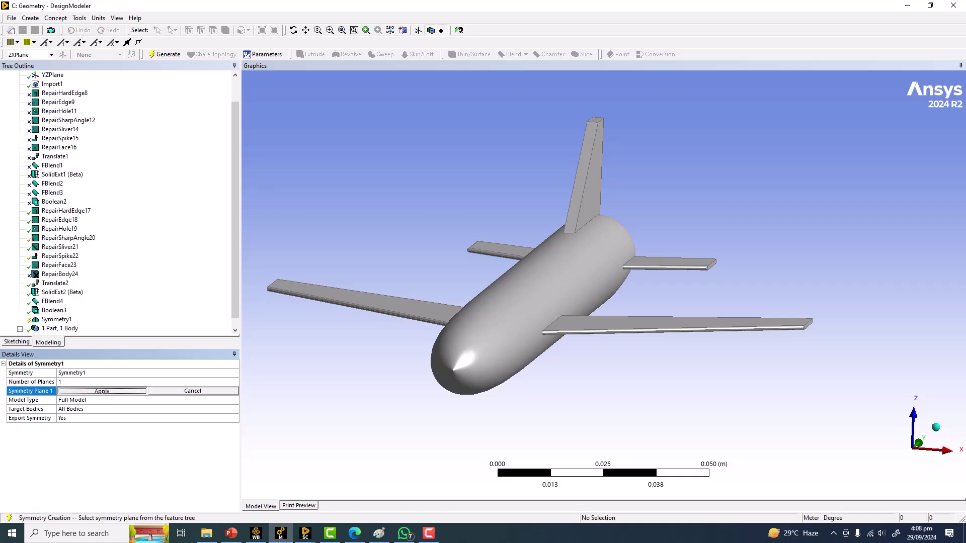
scroll(119, 201, "up", 1)
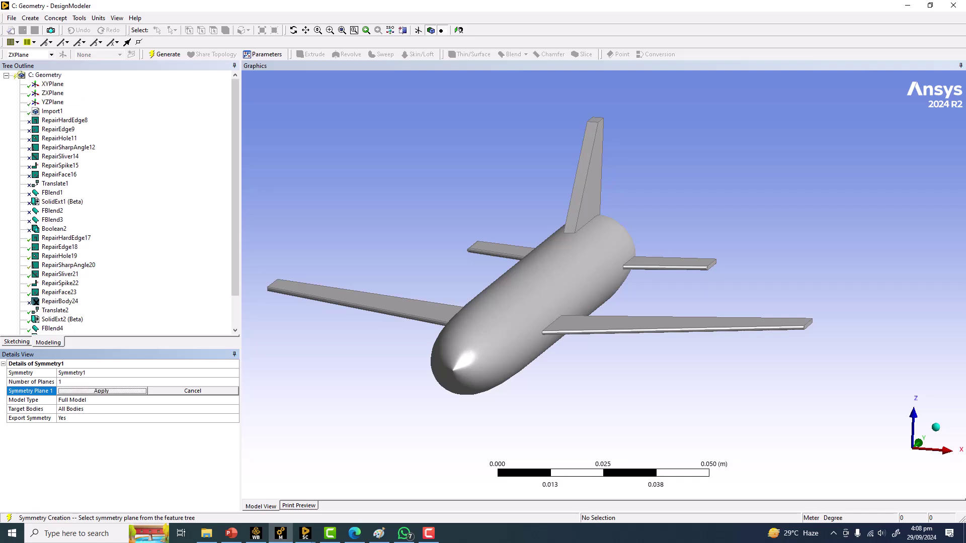
left_click(52, 102)
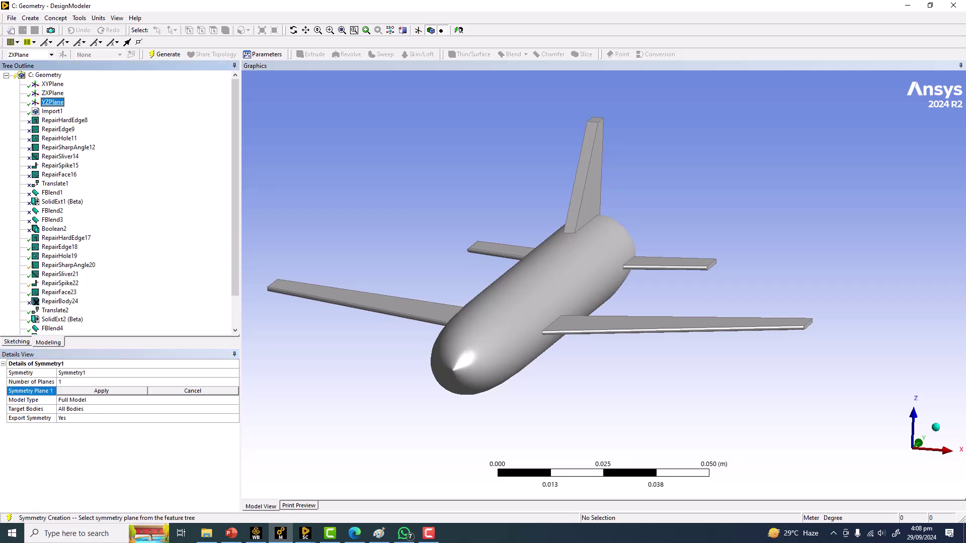
middle_click_drag(523, 302, 594, 282)
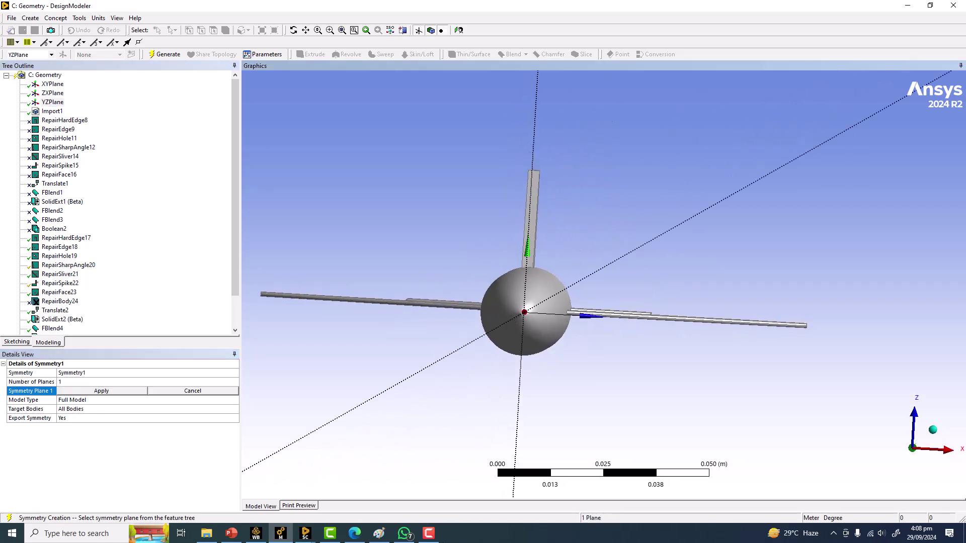
middle_click_drag(594, 282, 536, 353)
left_click(101, 391)
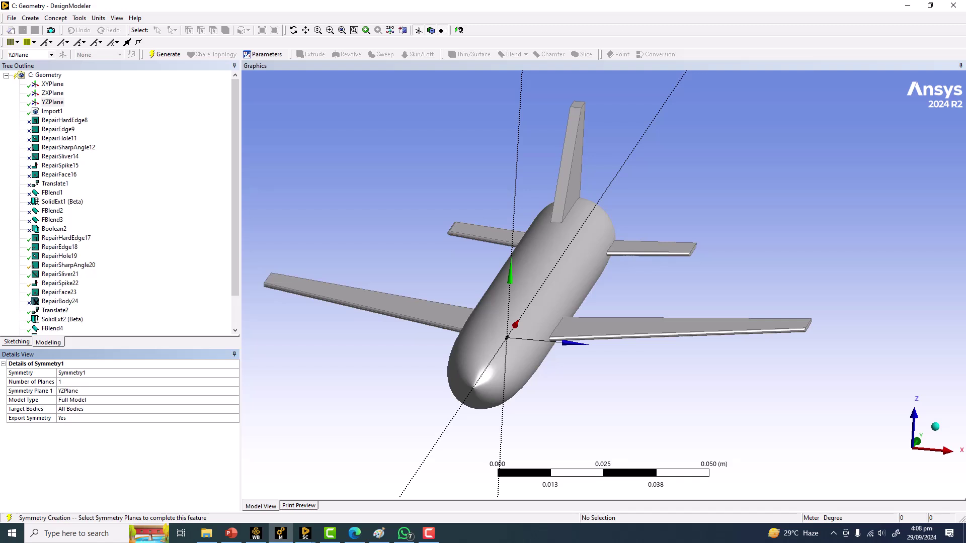
left_click(165, 54)
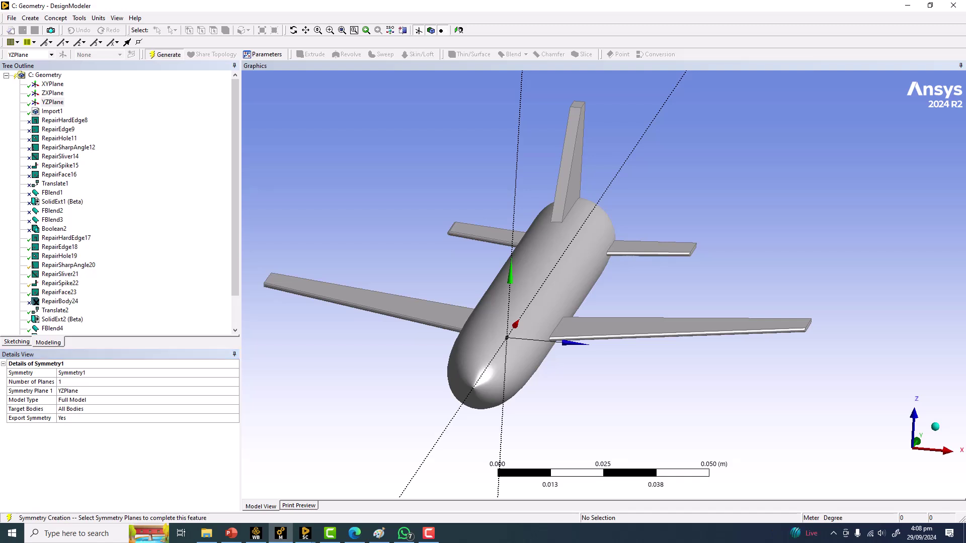
Select the aircraft body and examine its details and the side cut by the symmetry plane
middle_click_drag(432, 282, 372, 282)
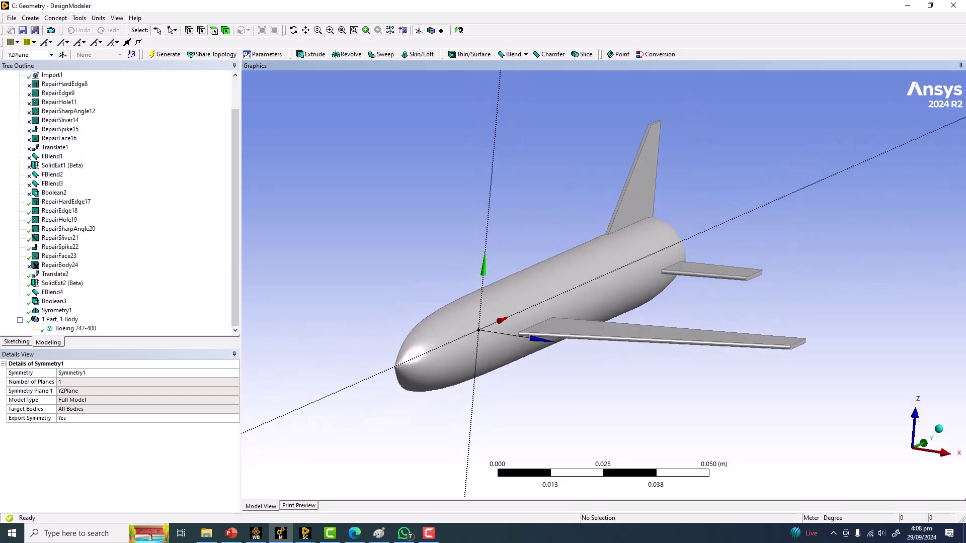
left_click(76, 329)
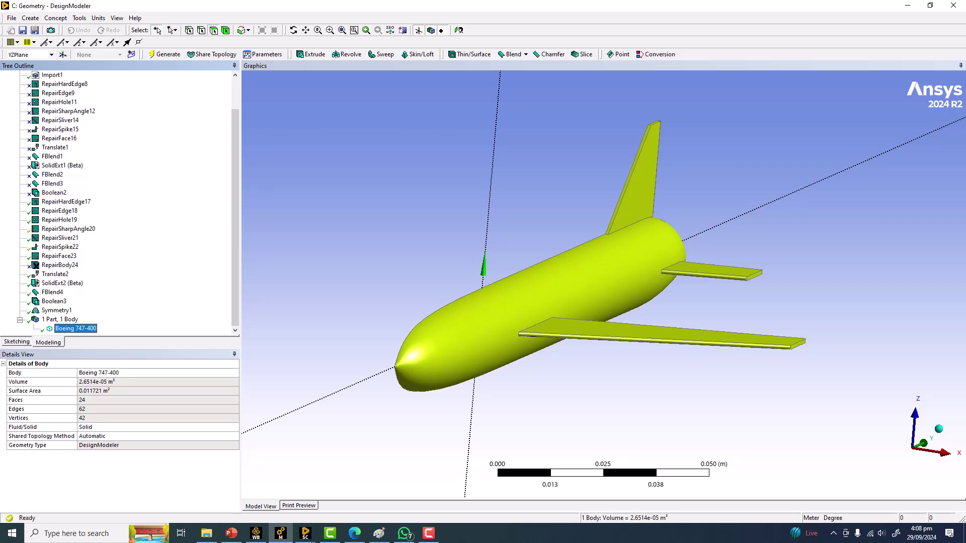
middle_click_drag(483, 302, 486, 296)
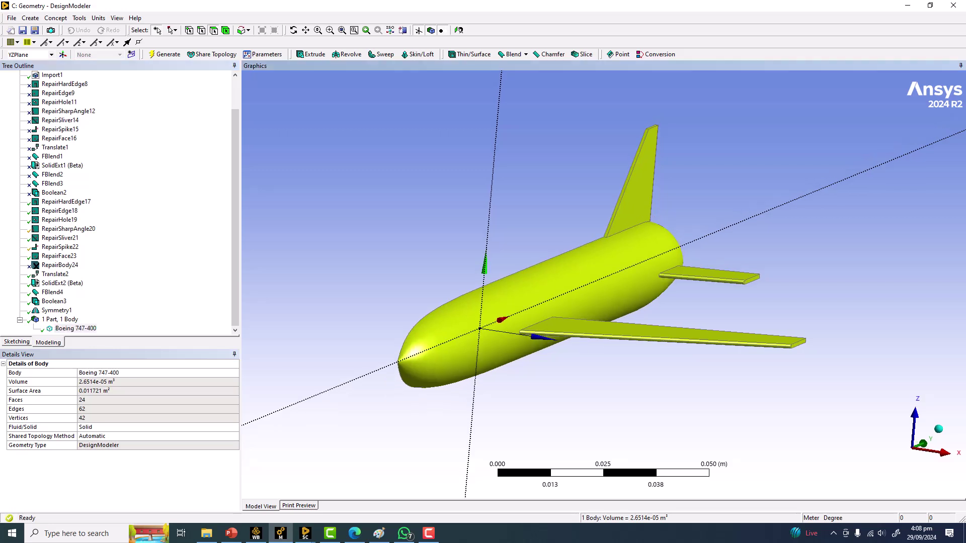